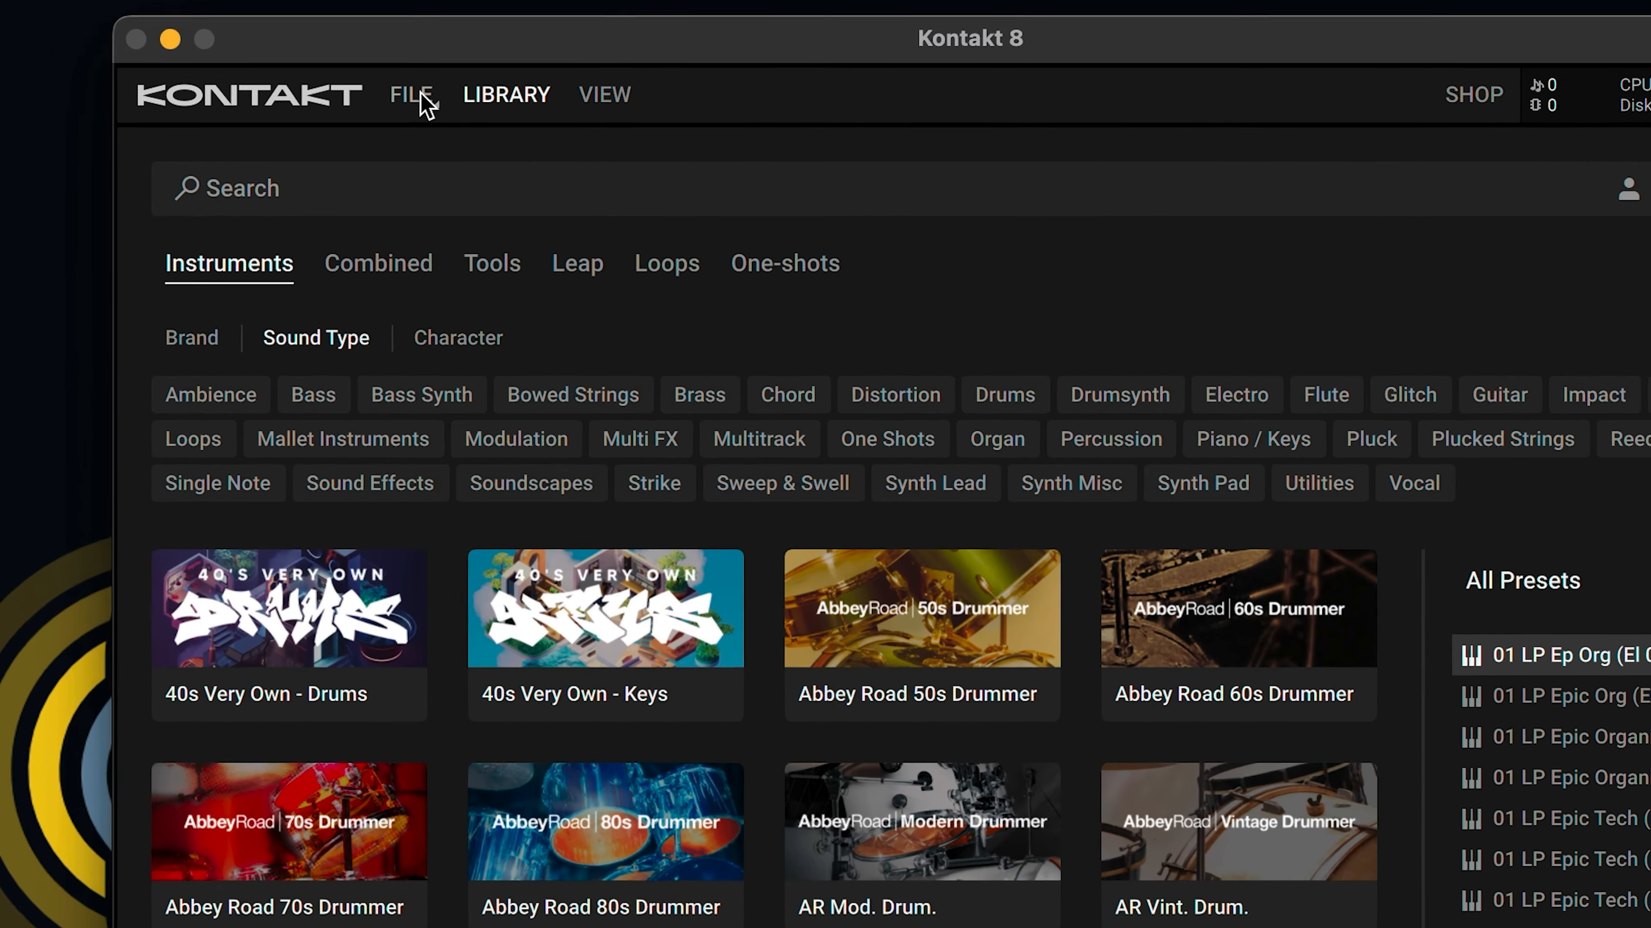
- Switch the Kontakt interface to Classic View
left_click(416, 95)
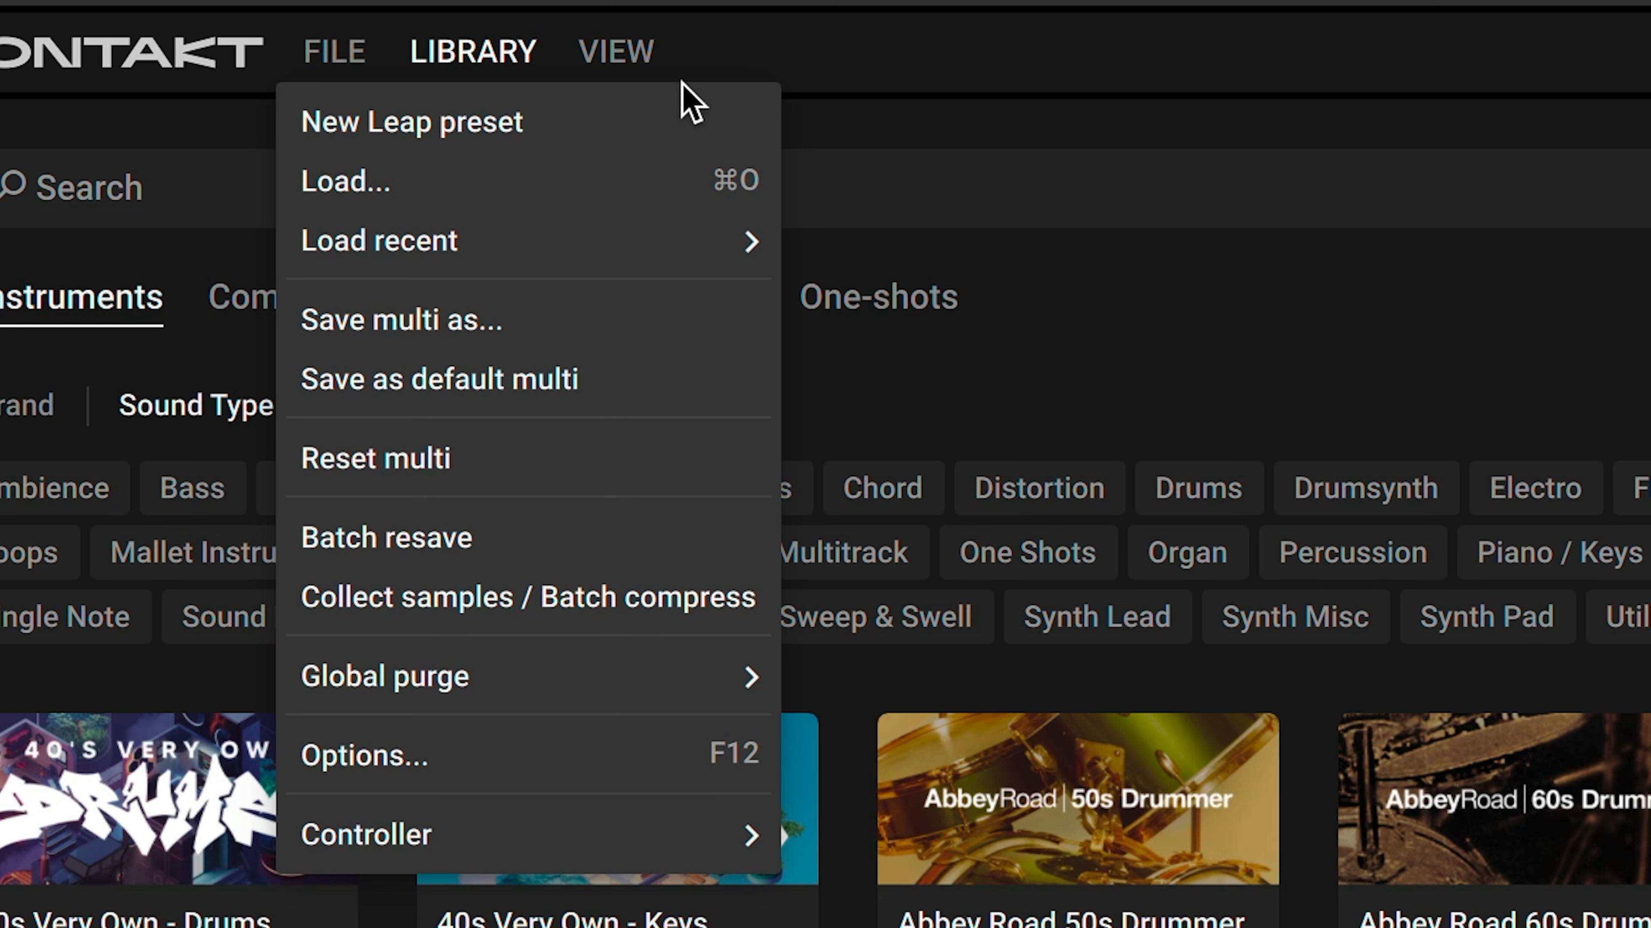
left_click(622, 60)
left_click(622, 50)
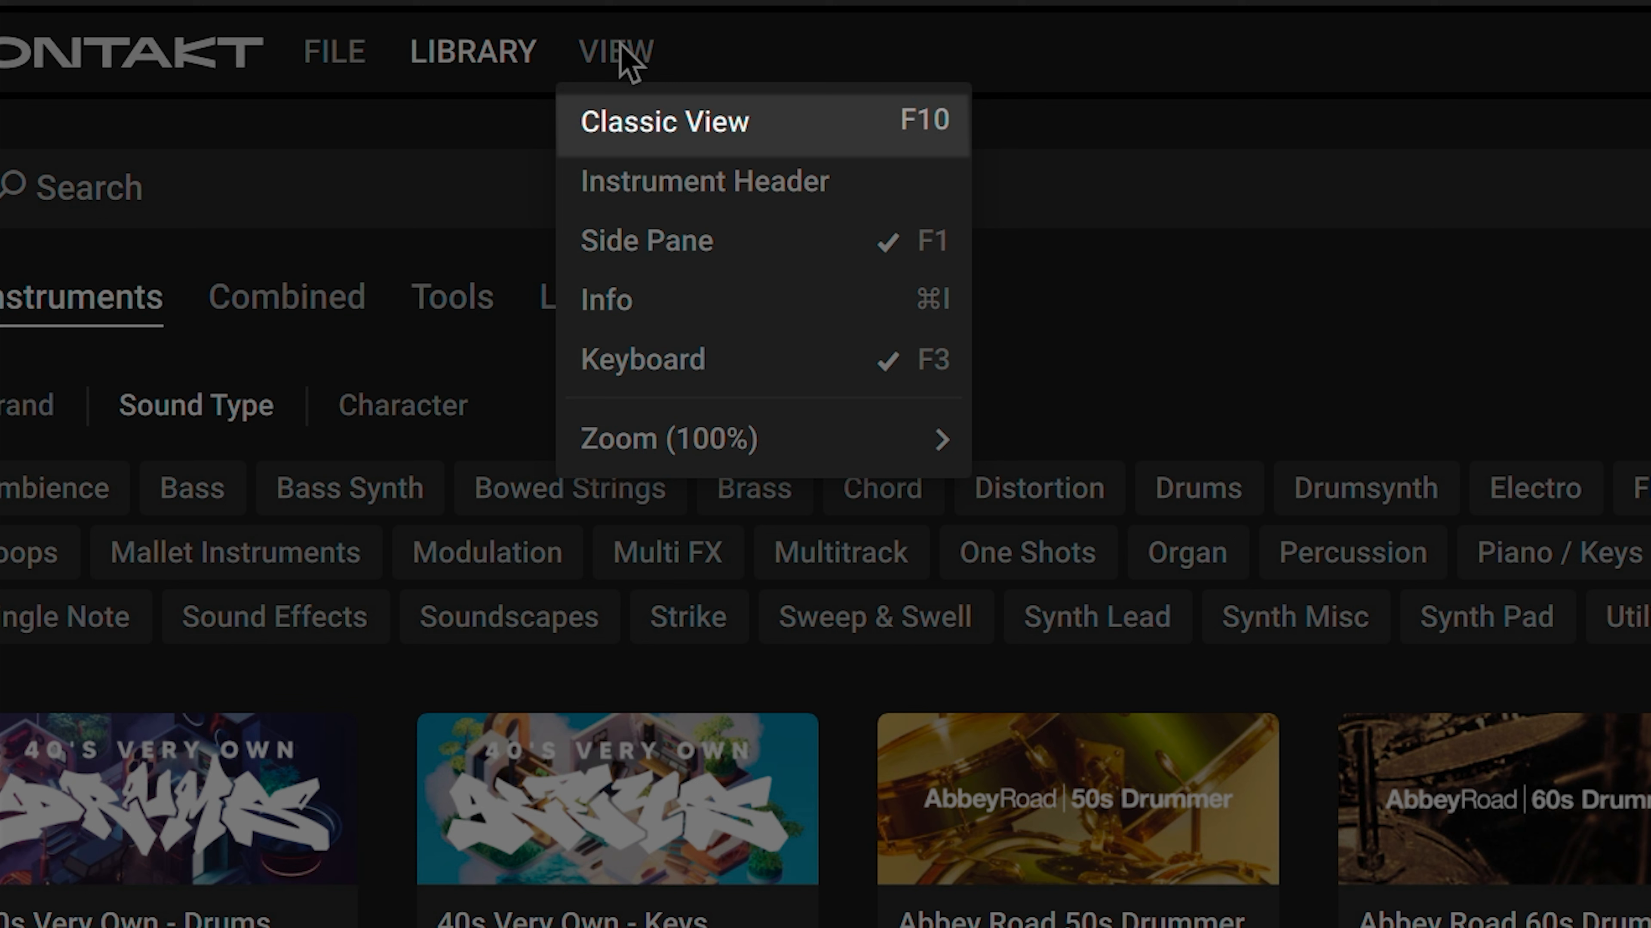
left_click(636, 119)
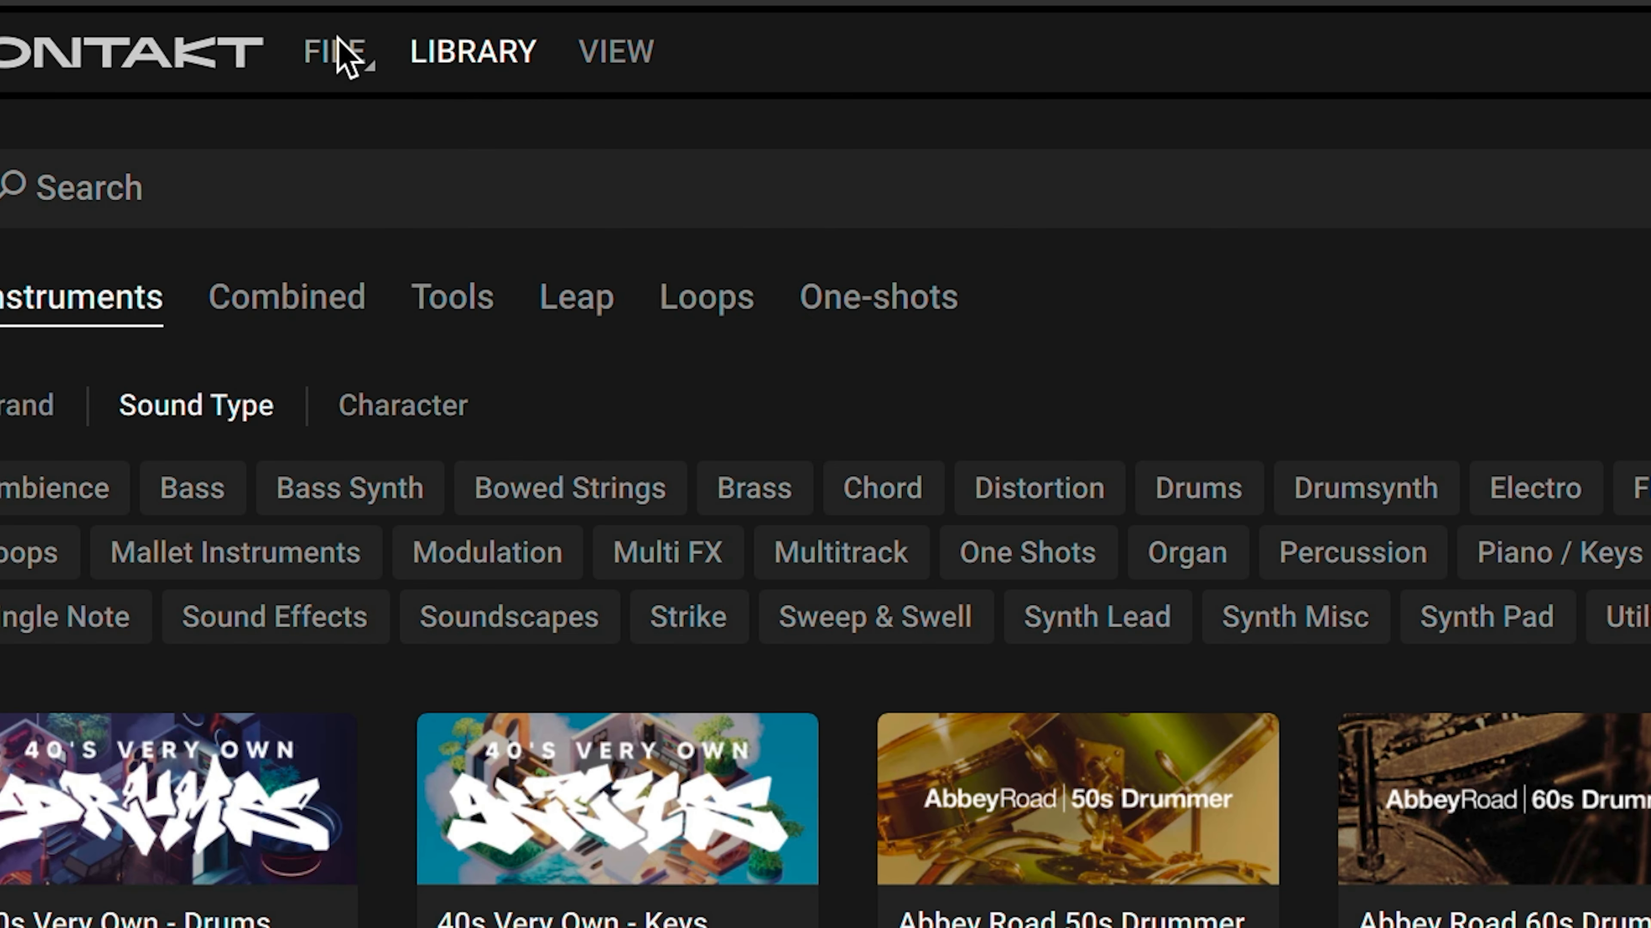
- Create a new empty instrument and open it for editing with its Mapping Editor shown
left_click(338, 52)
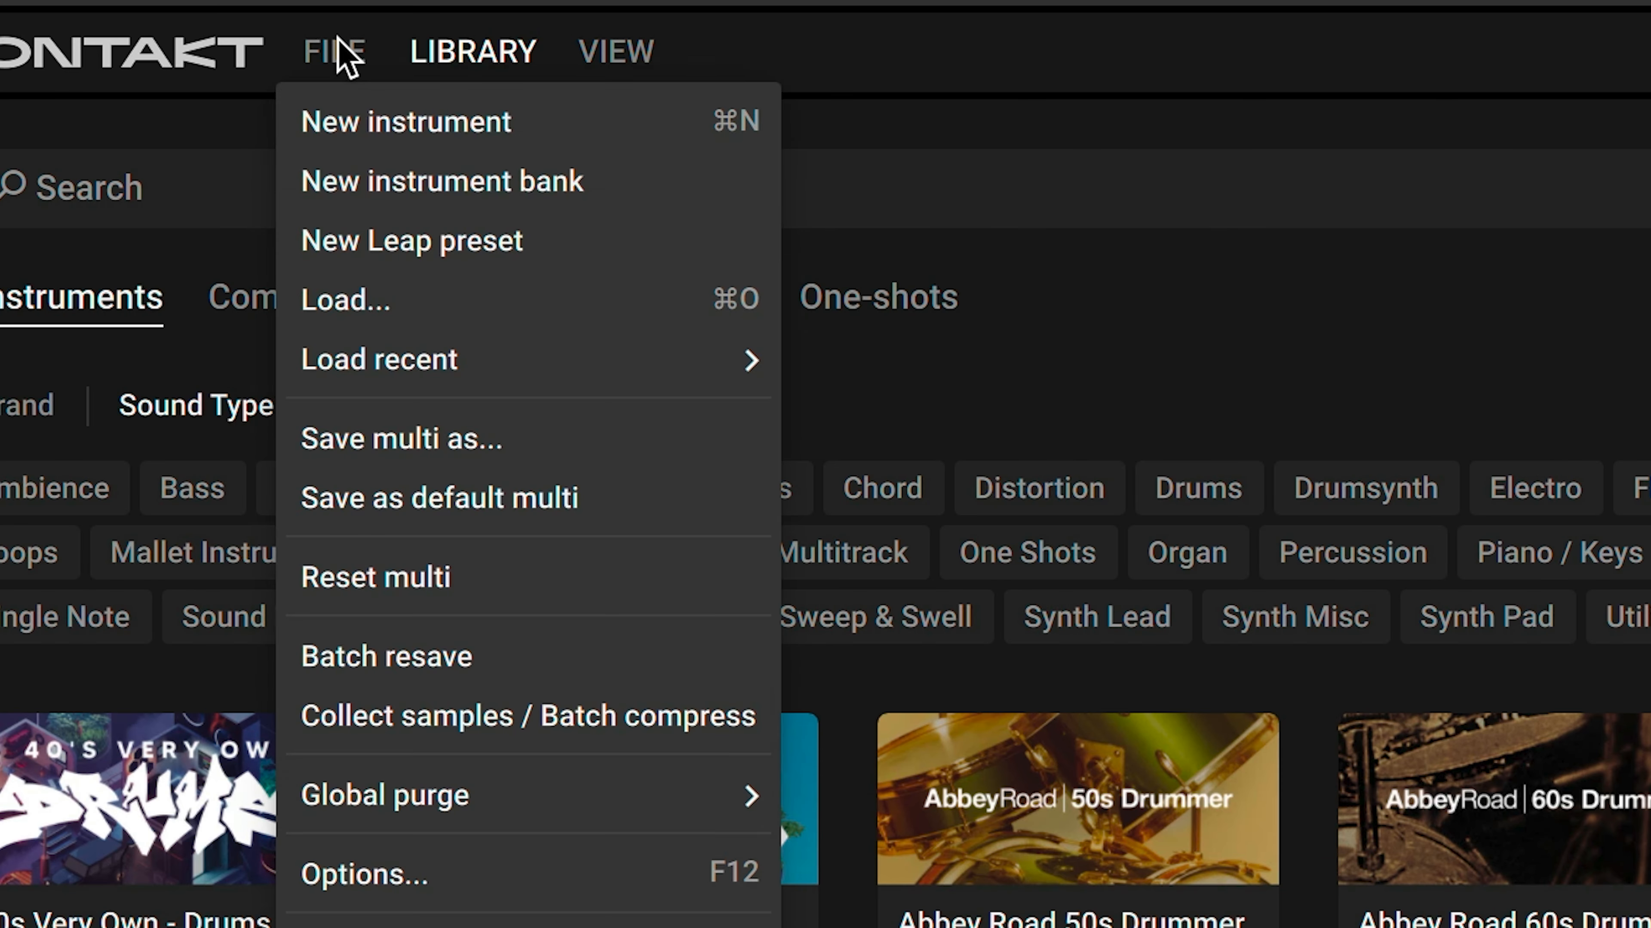
left_click(383, 125)
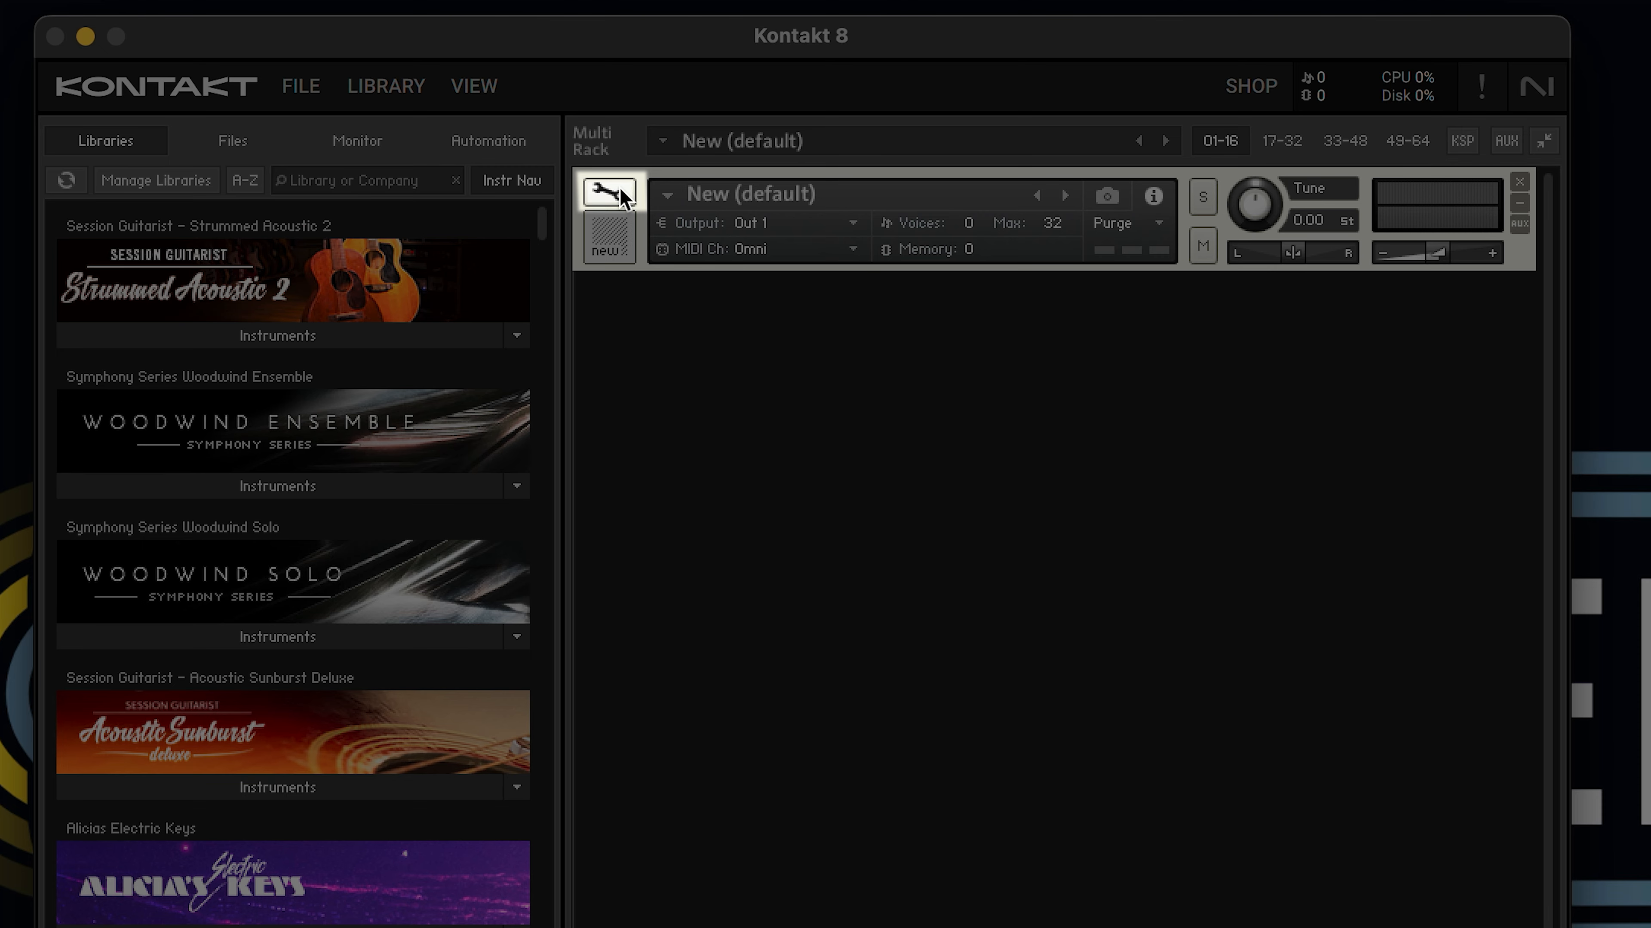
left_click(619, 189)
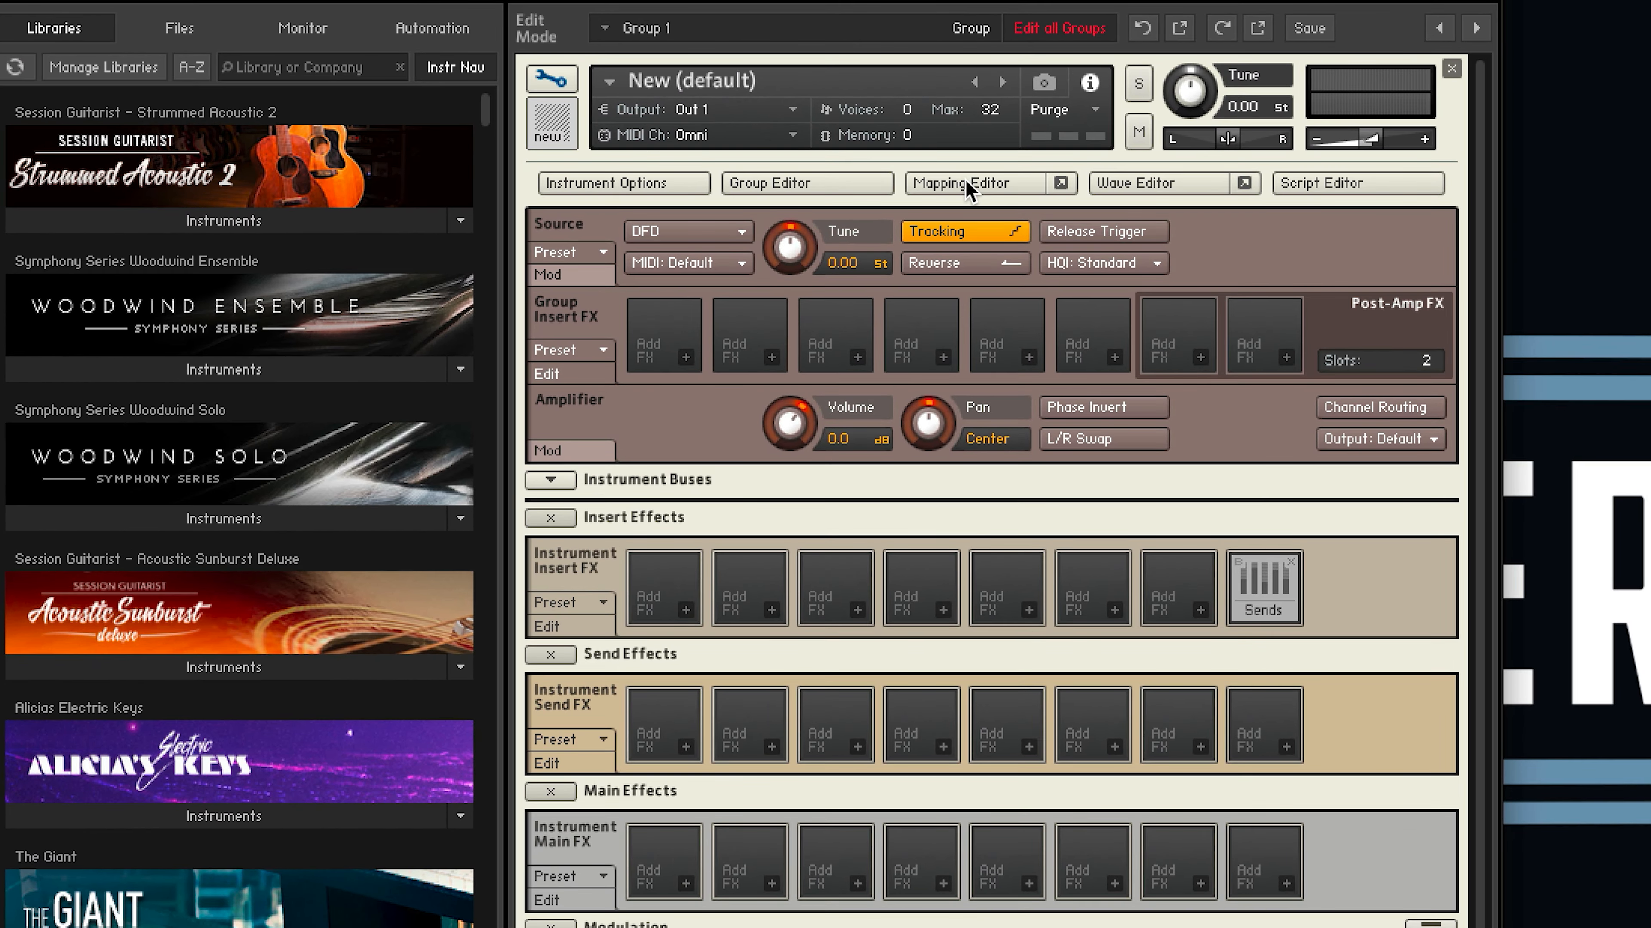
left_click(964, 183)
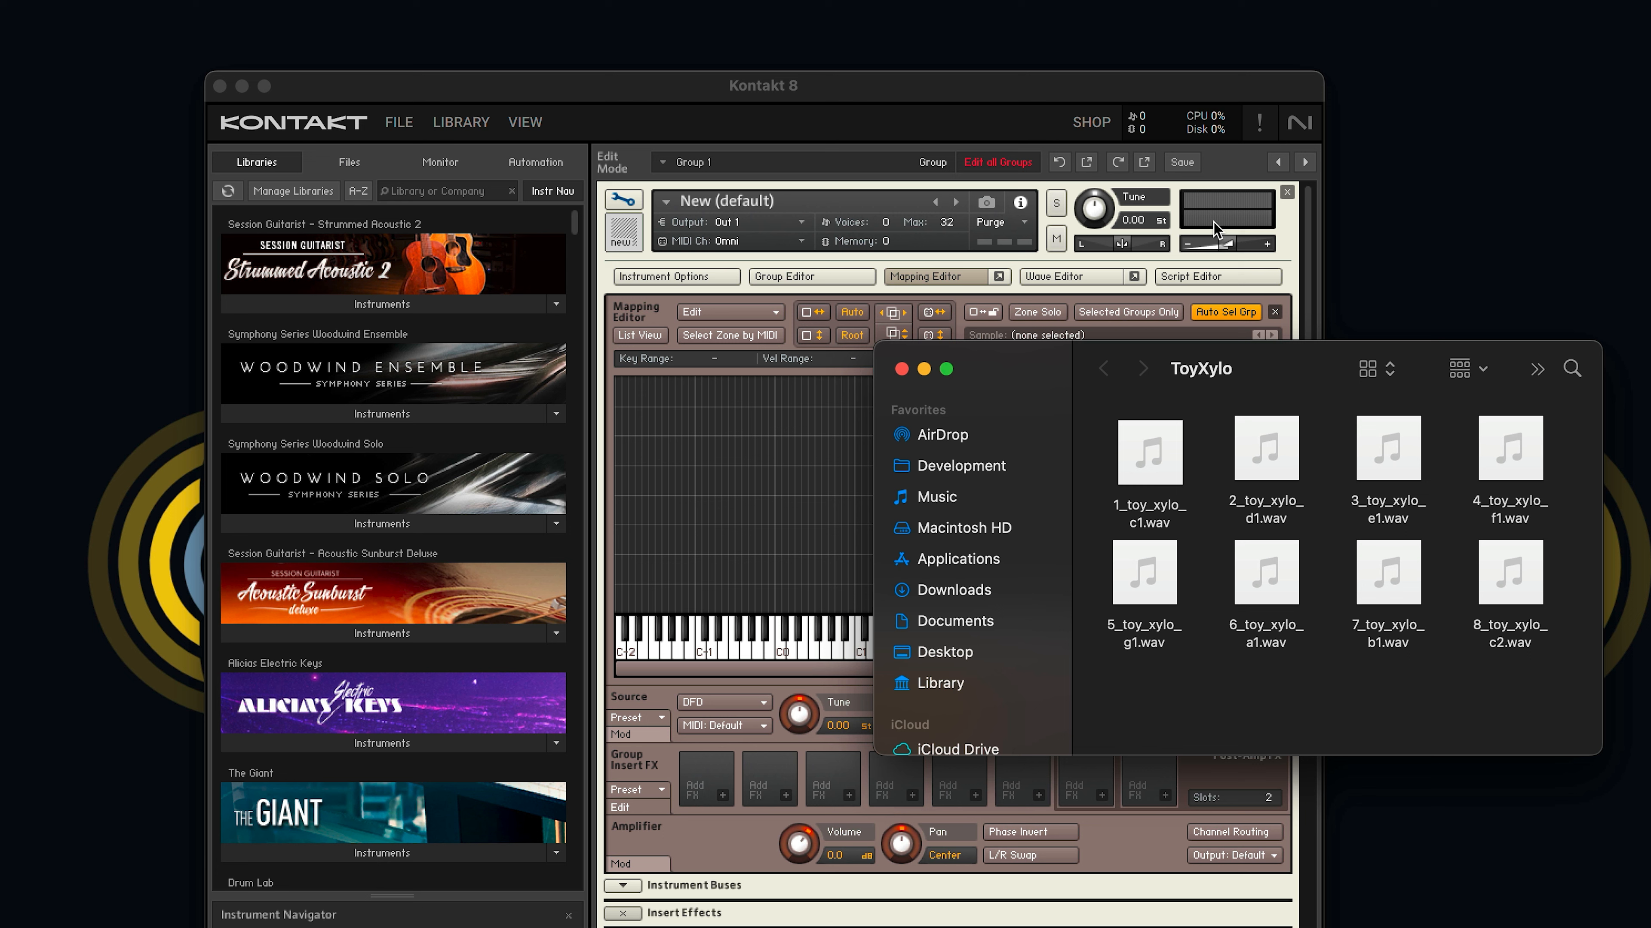
- Audition the eight toy xylophone samples in the ToyXylo folder, from 1_toy_xylo_c1.wav to 8_toy_xylo_c2.wav
left_click(1154, 456)
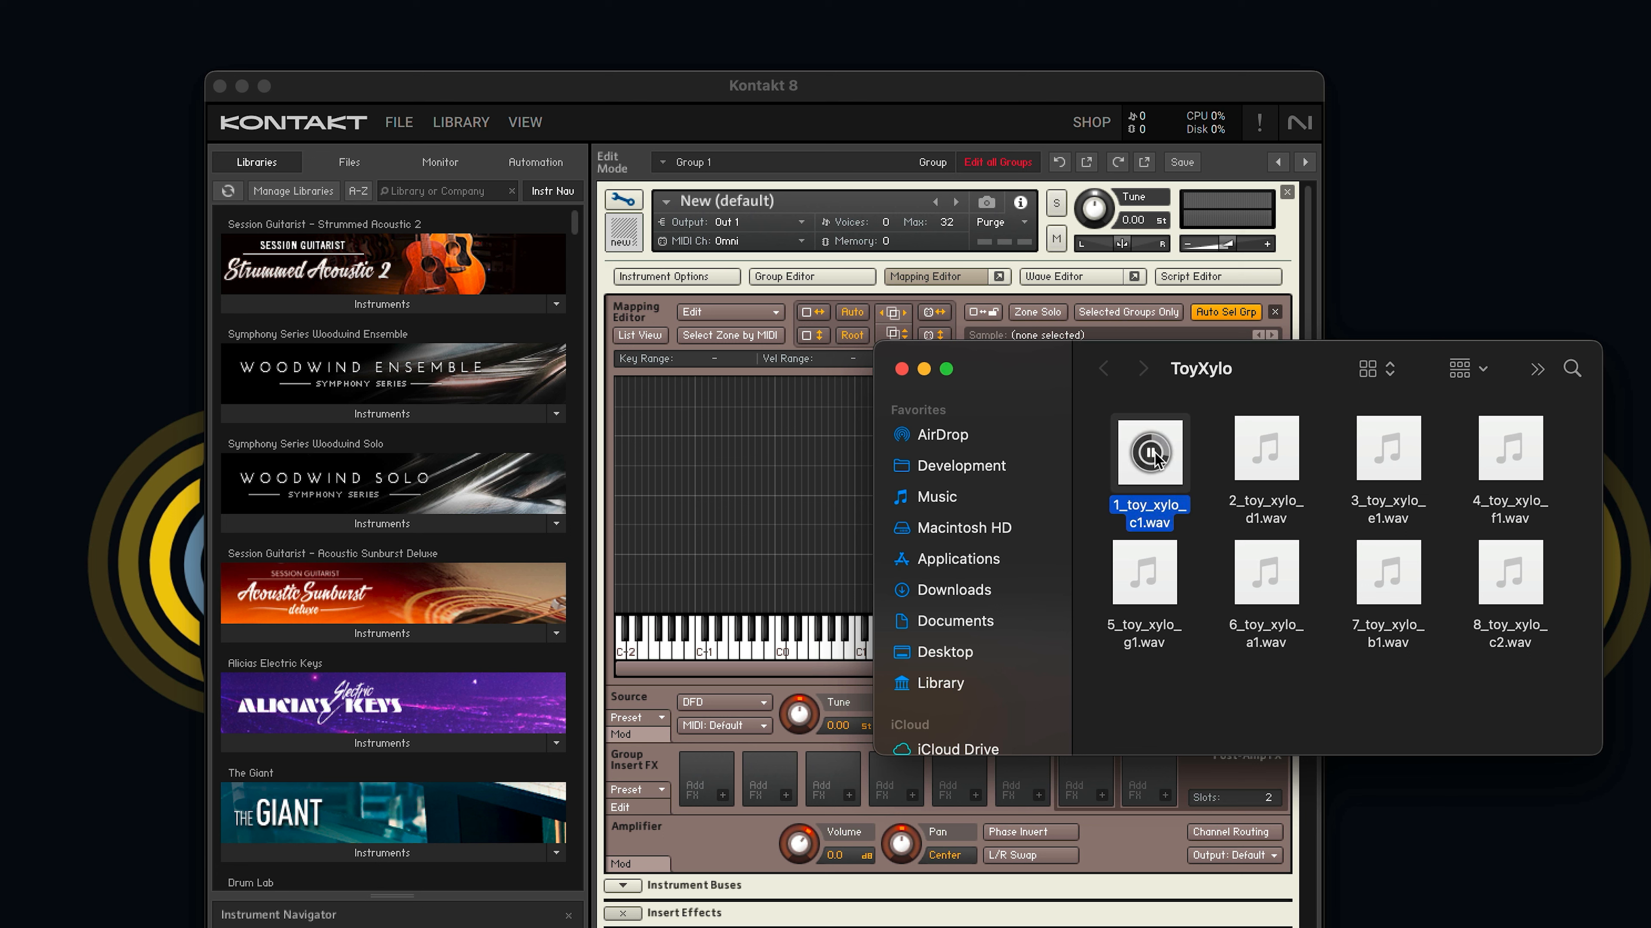
left_click(1266, 449)
left_click(1388, 449)
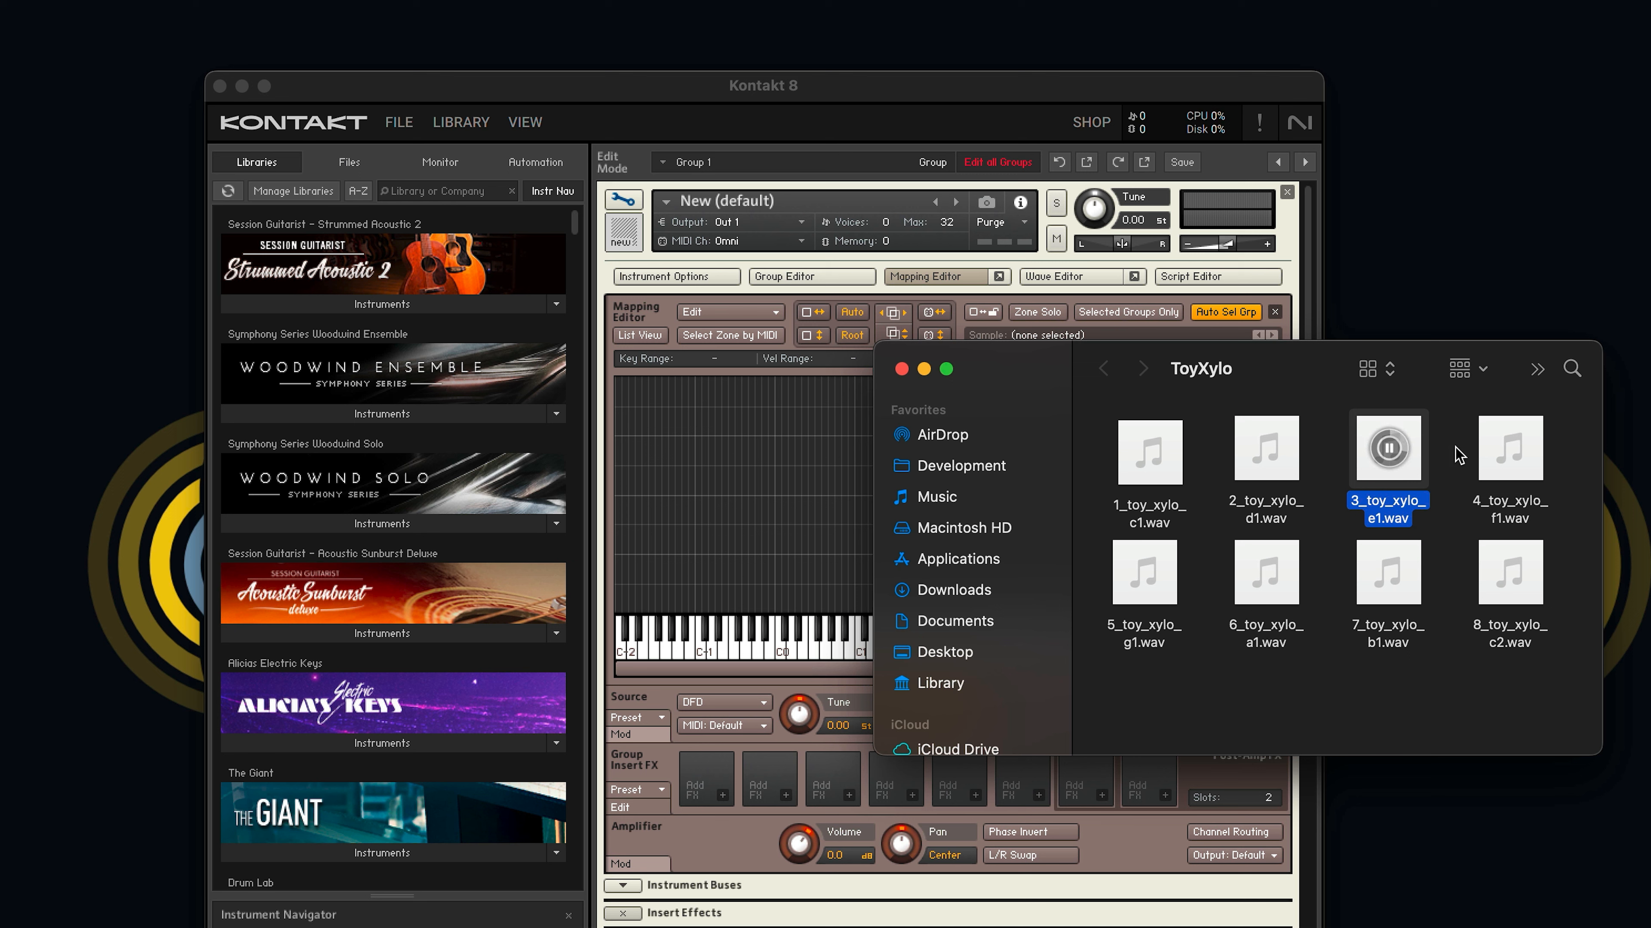
left_click(1509, 449)
left_click(1145, 572)
left_click(1266, 572)
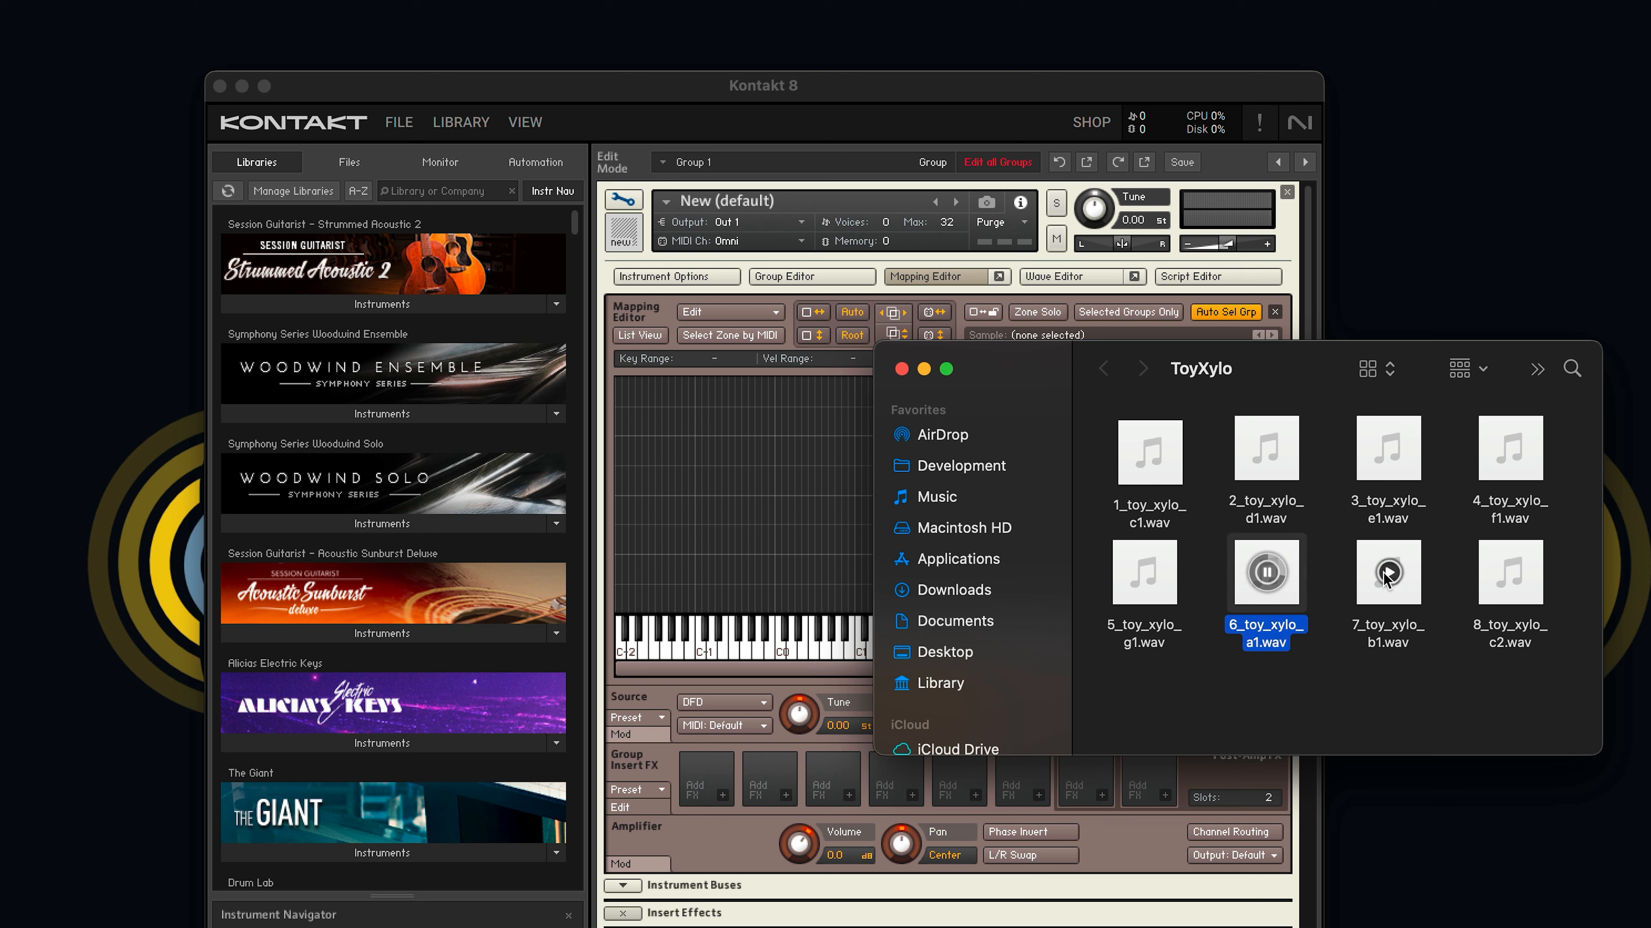
left_click(1388, 573)
left_click(1509, 573)
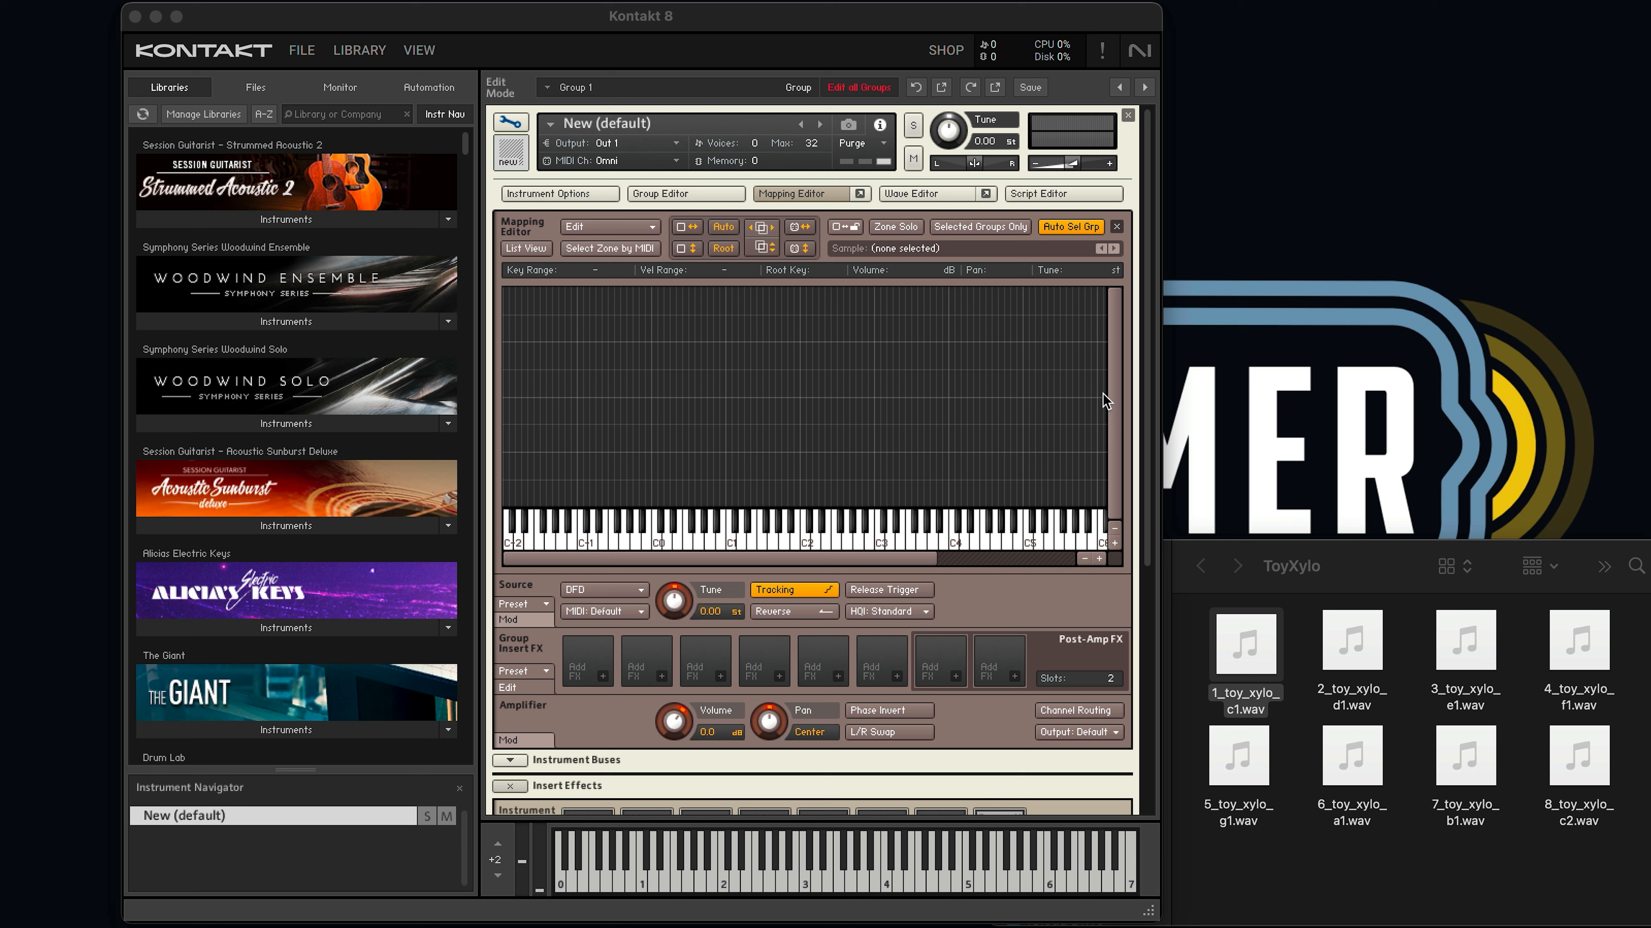
- Map 1_toy_xylo_c1.wav in the Mapping Editor with root key C1 and stretch its zone to the key range A-1 to C#3
left_click_drag(1236, 695, 788, 459)
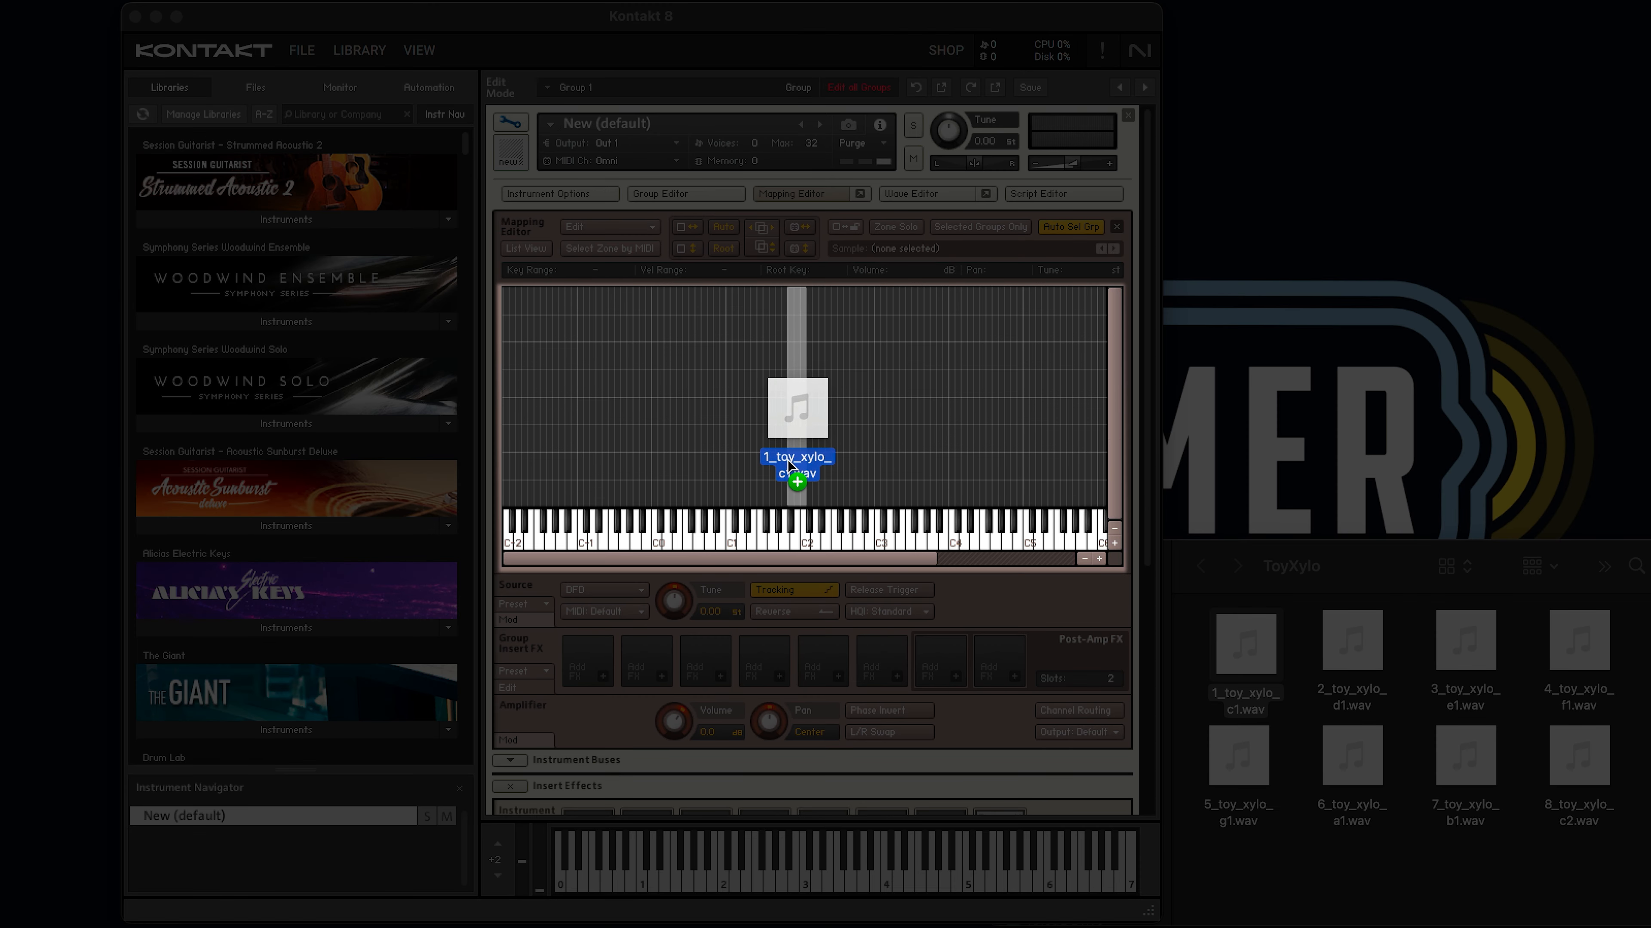
left_click_drag(787, 459, 788, 329)
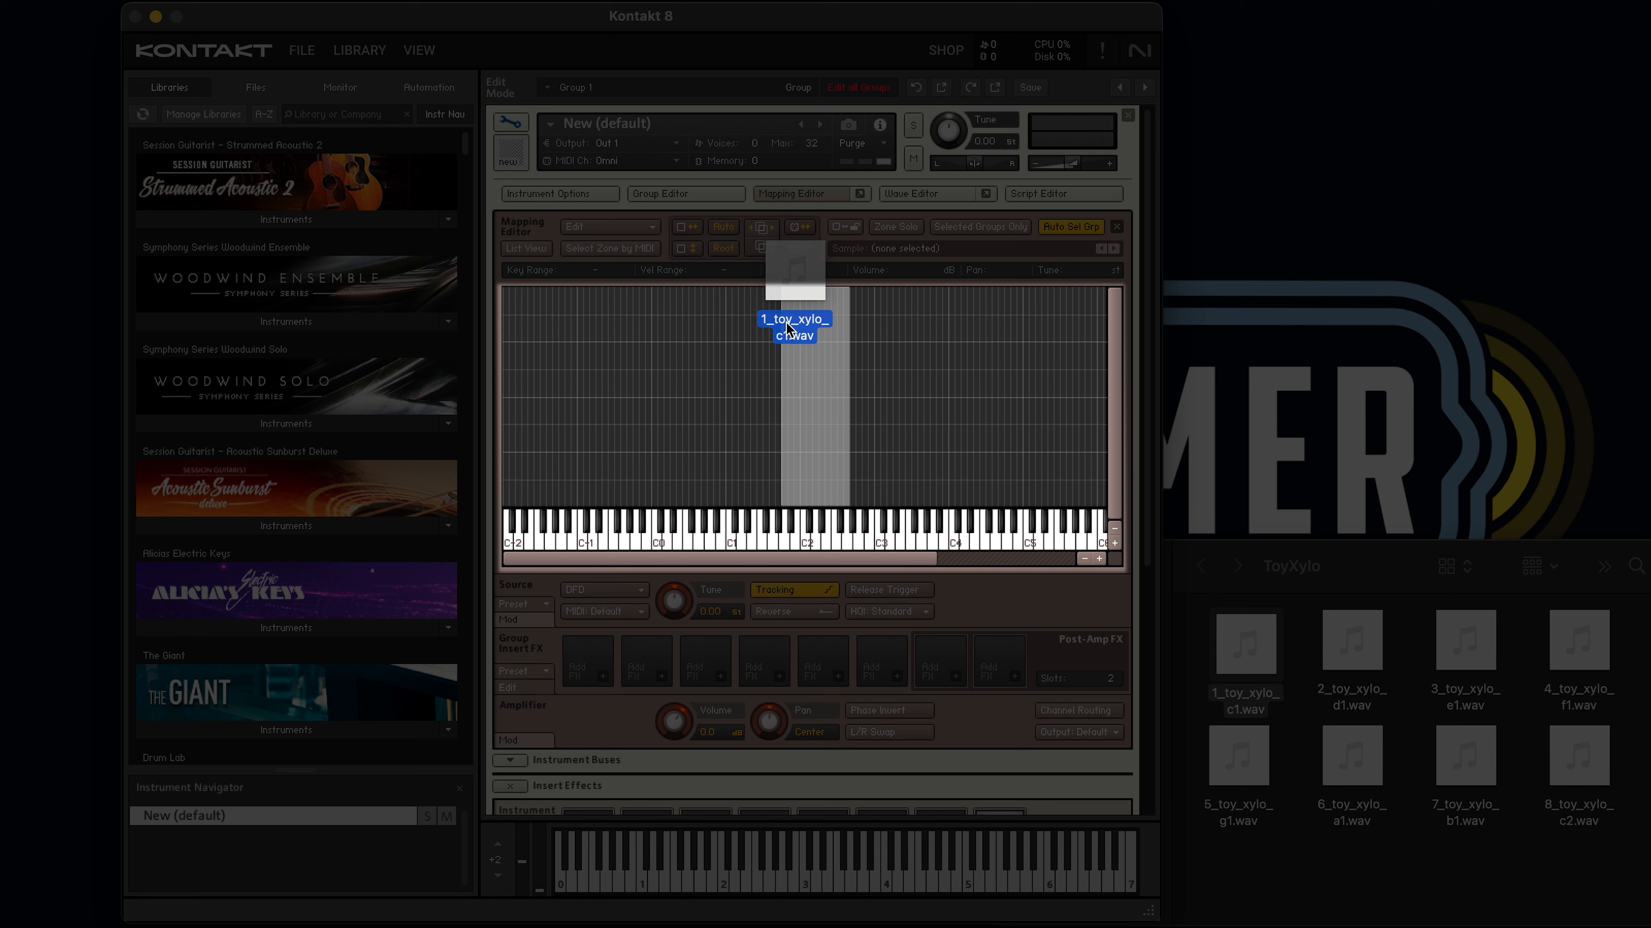
left_click_drag(786, 328, 805, 489)
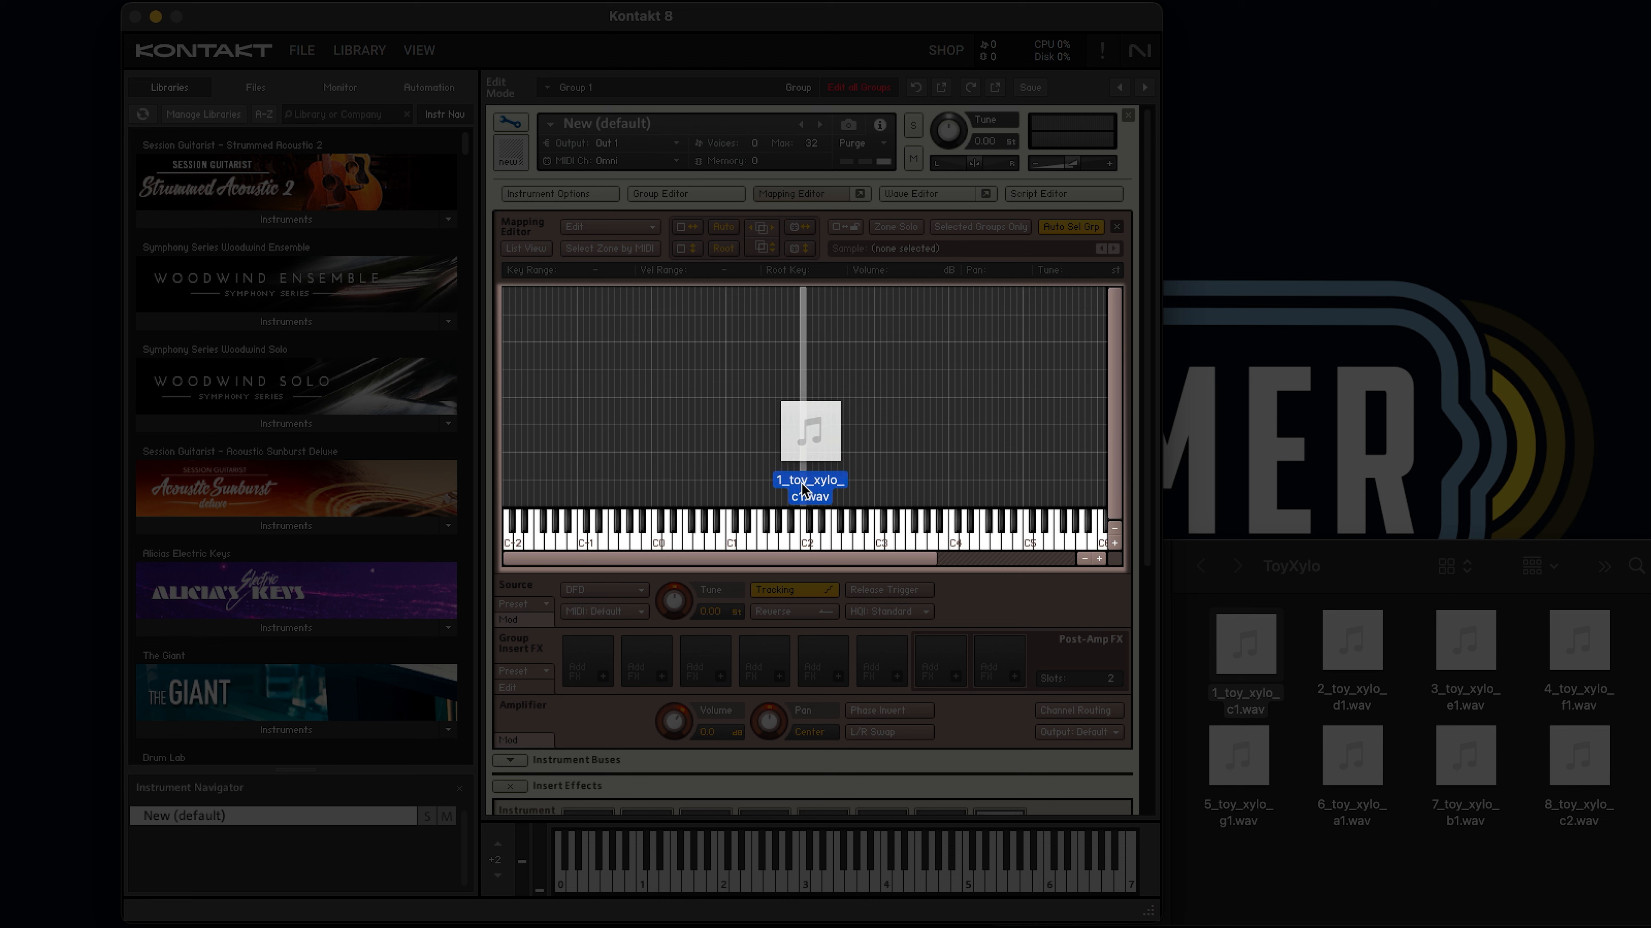
left_click_drag(805, 489, 806, 491)
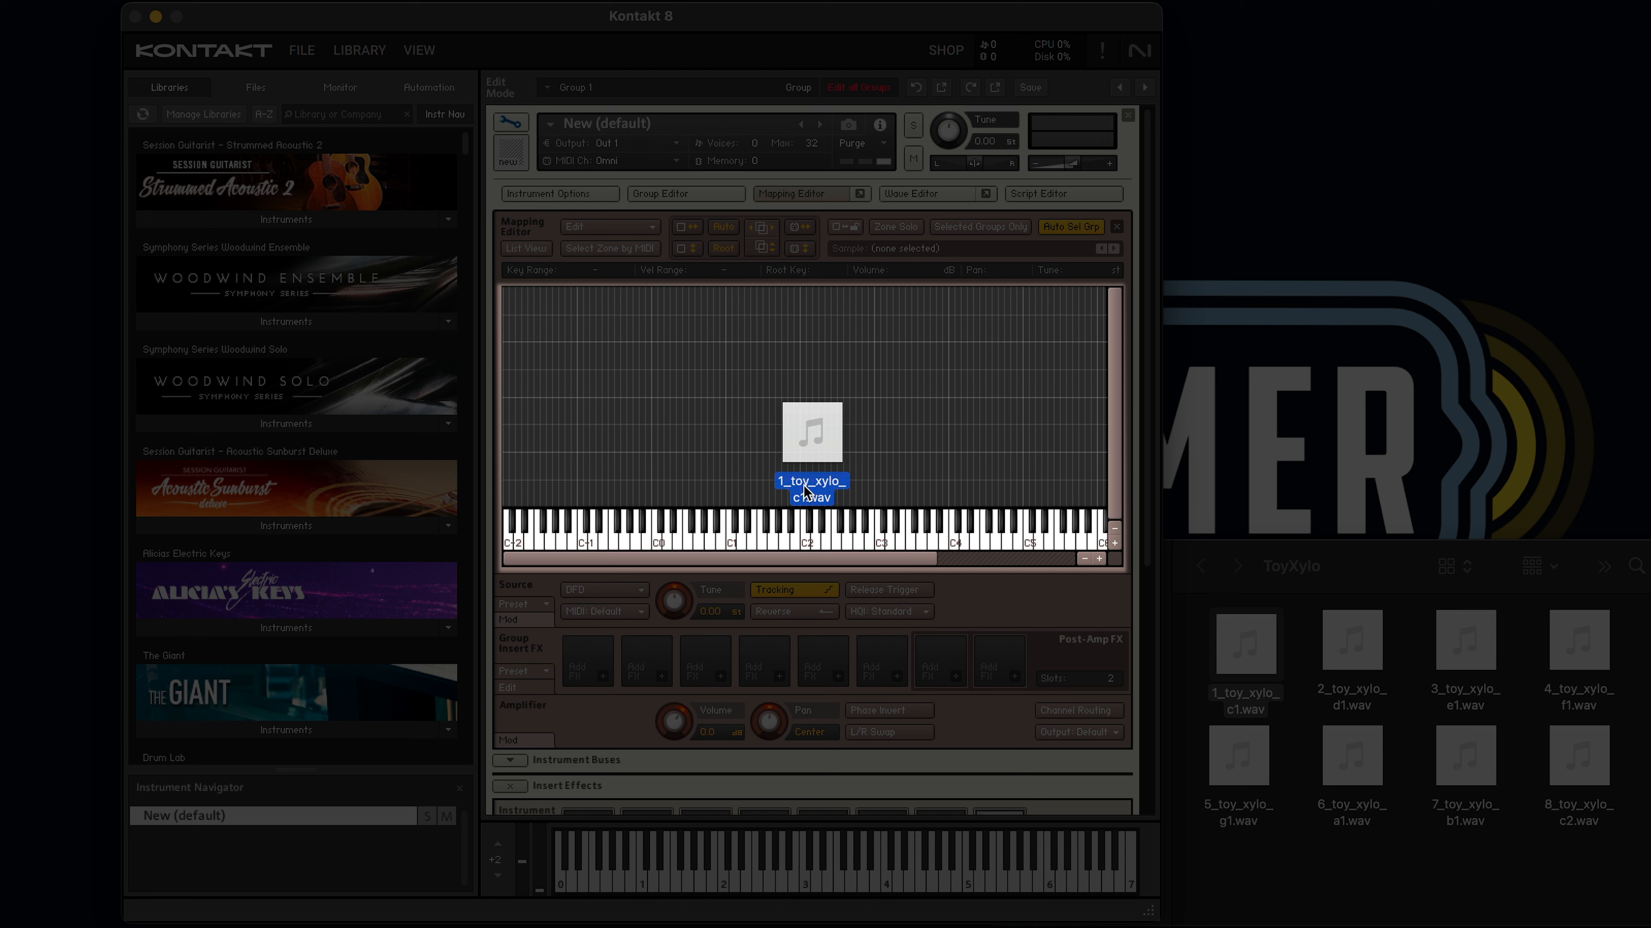
left_click_drag(805, 491, 731, 325)
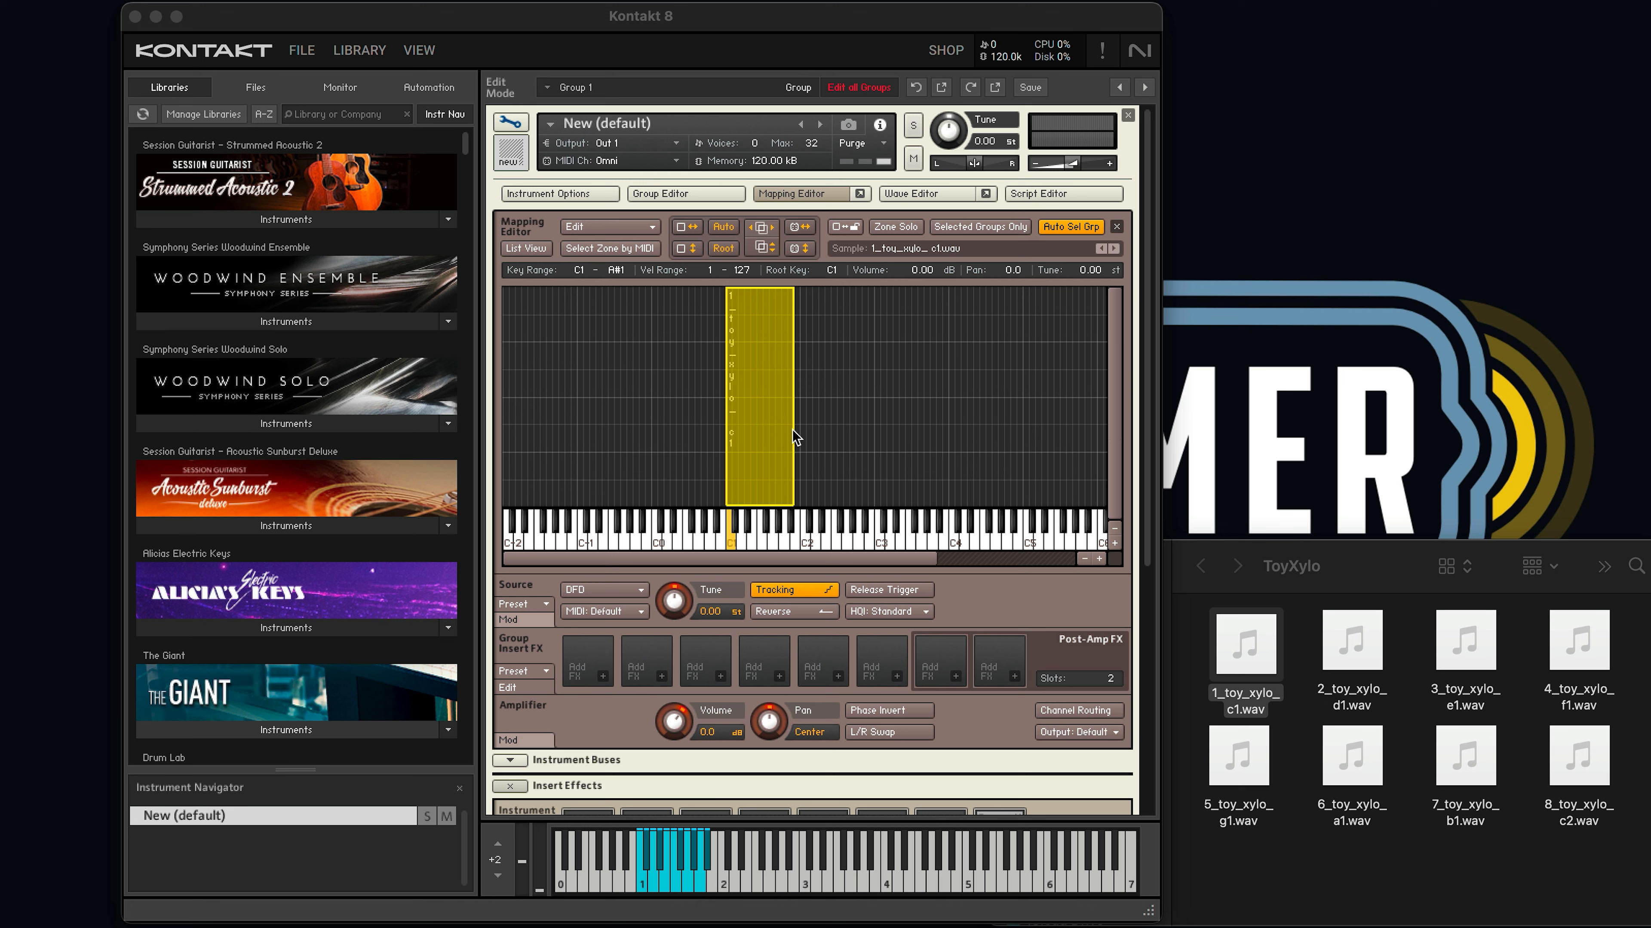
left_click_drag(793, 429, 887, 437)
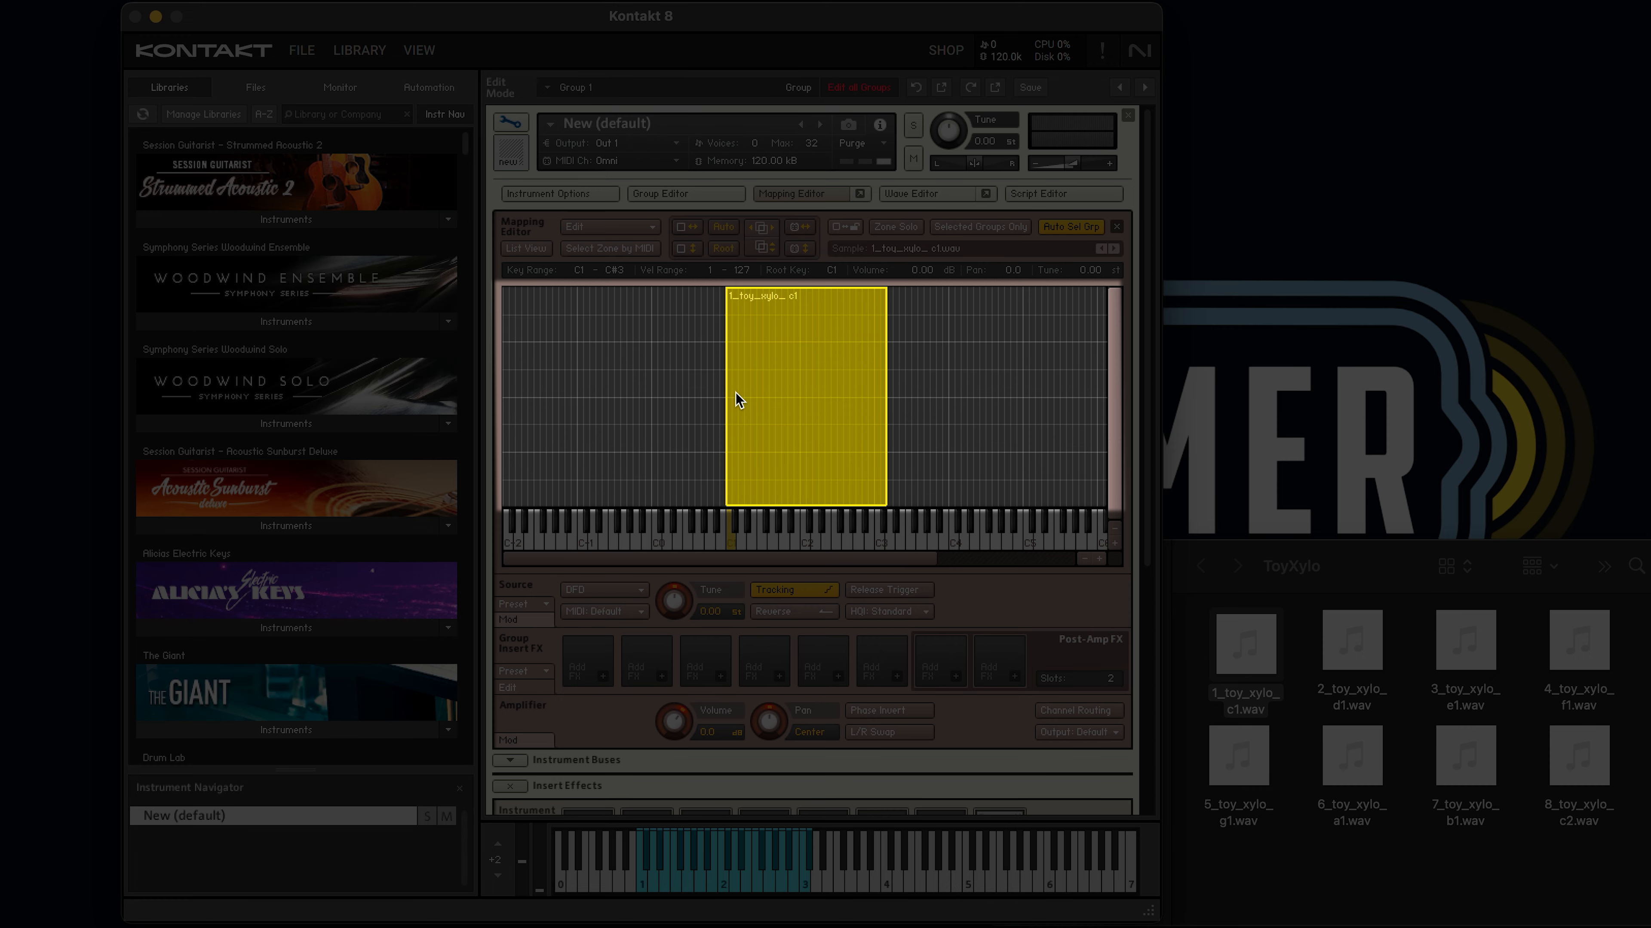
left_click_drag(726, 386, 630, 386)
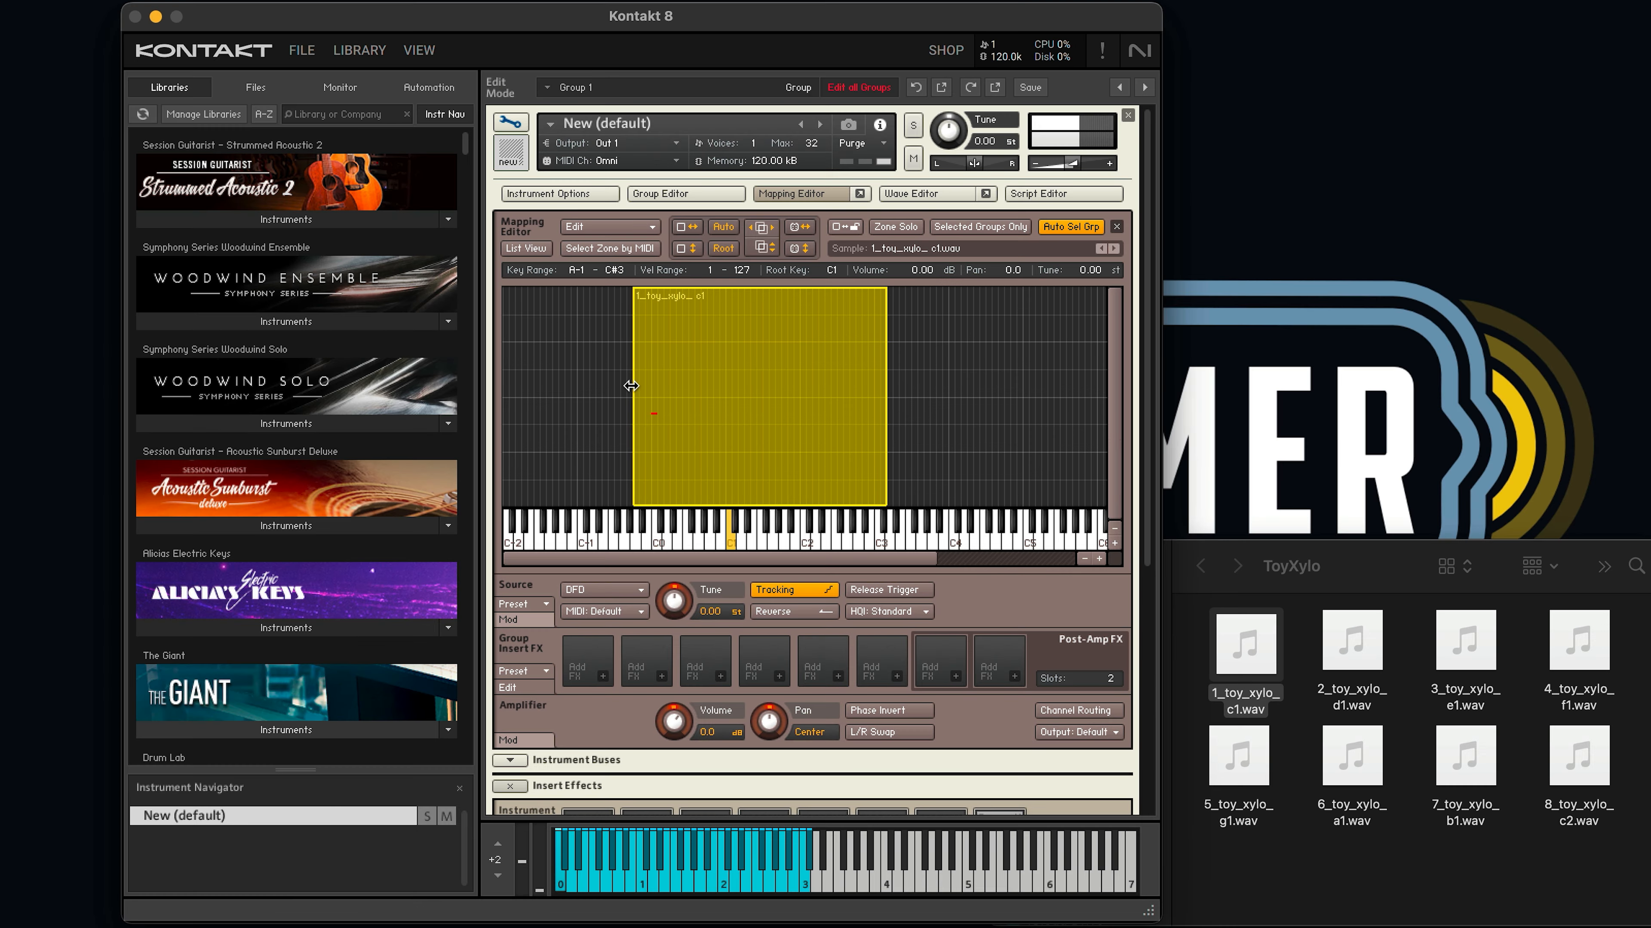
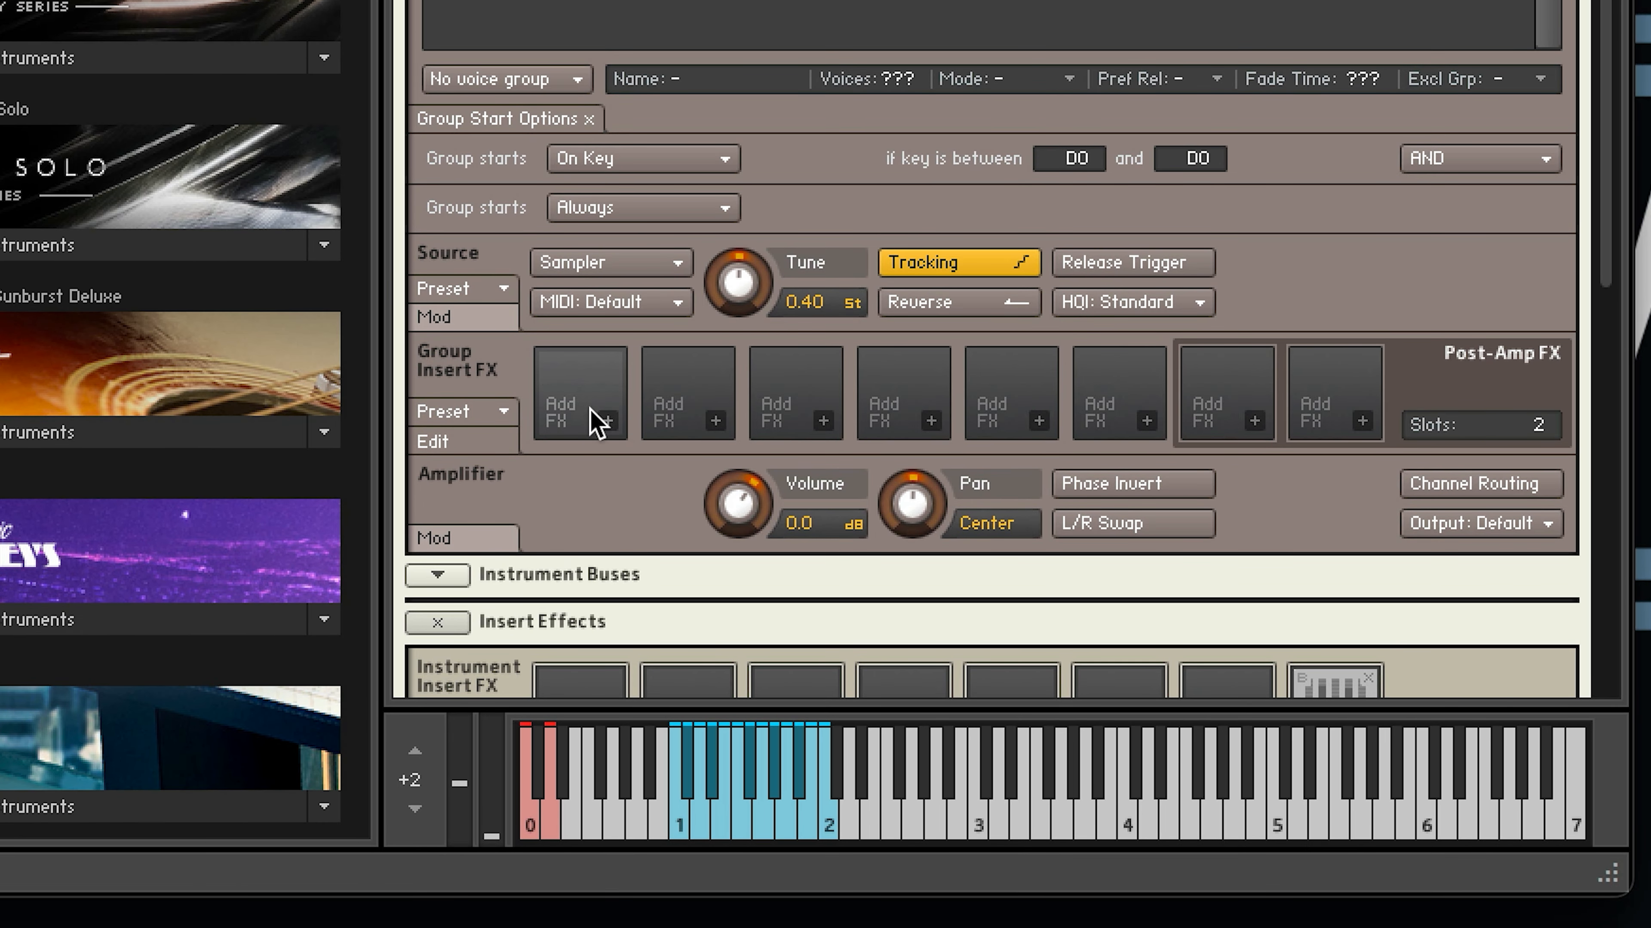
- Add a Lo-Fi effect to the first Group Insert FX slot of Group 2
left_click(606, 424)
mouse_move(609, 426)
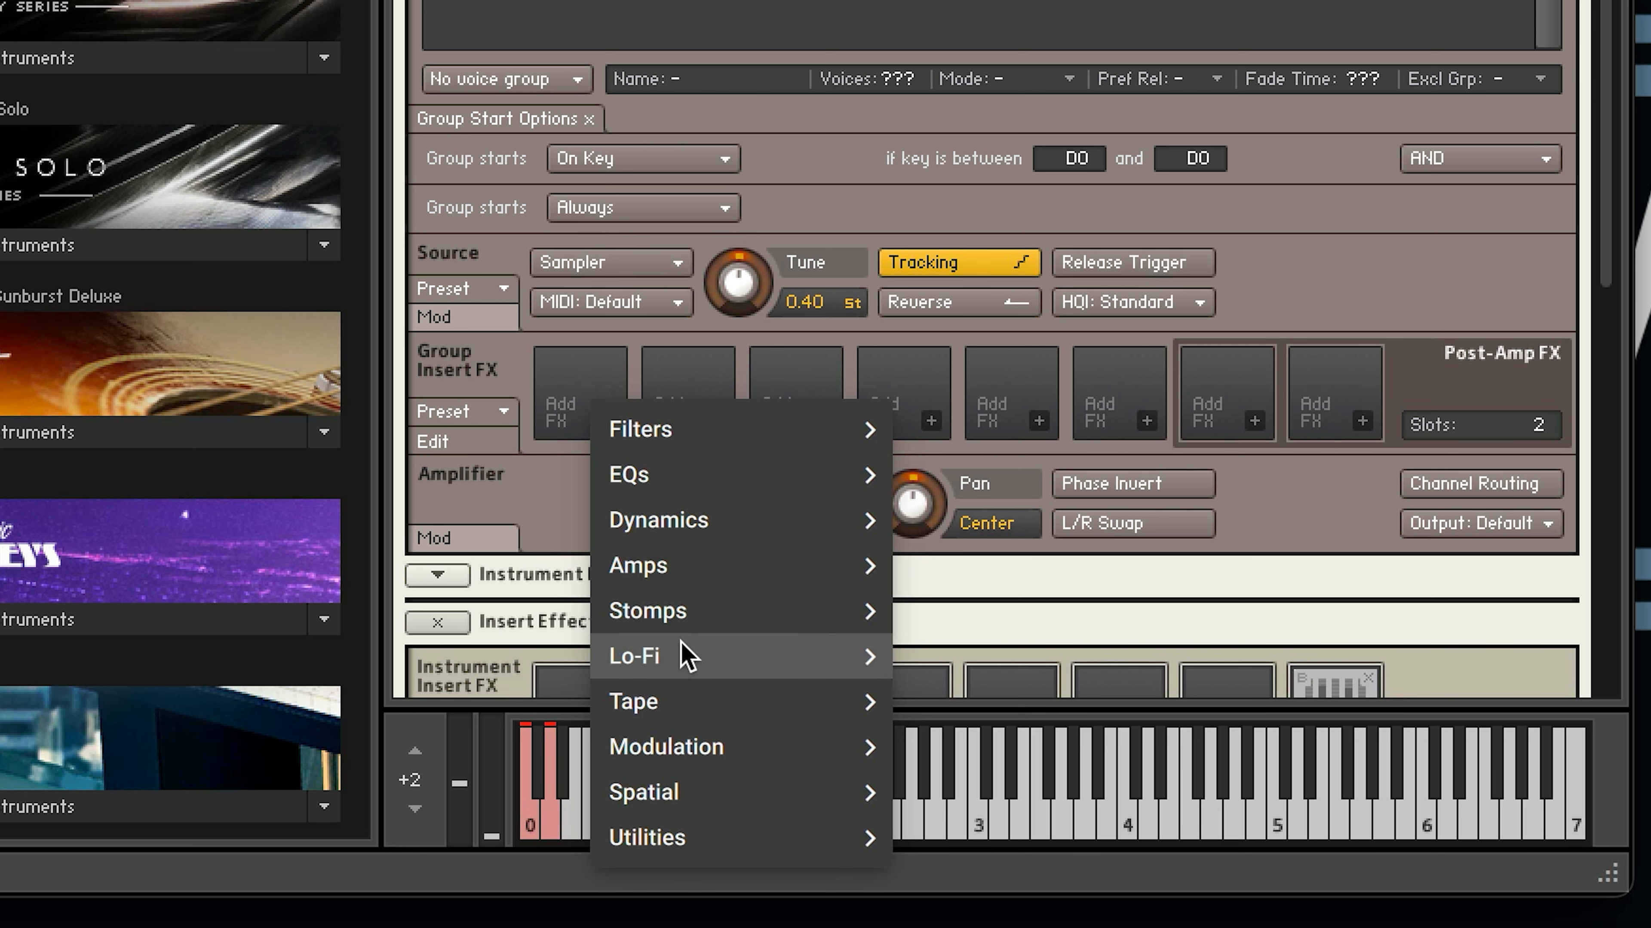
mouse_move(681, 646)
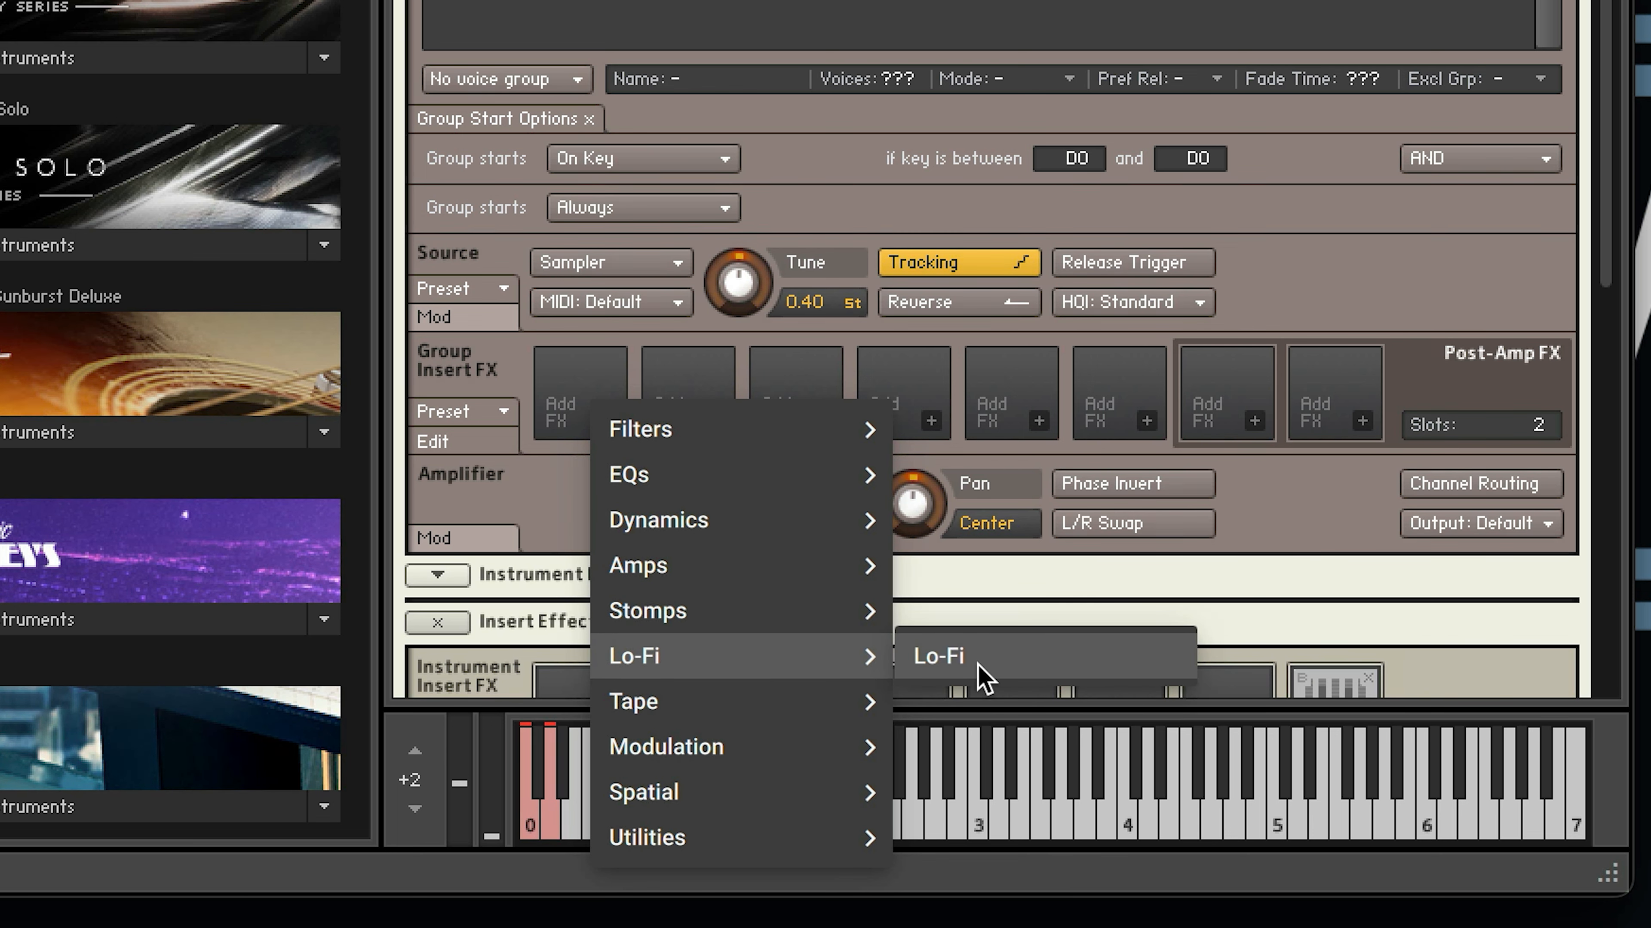
left_click(982, 676)
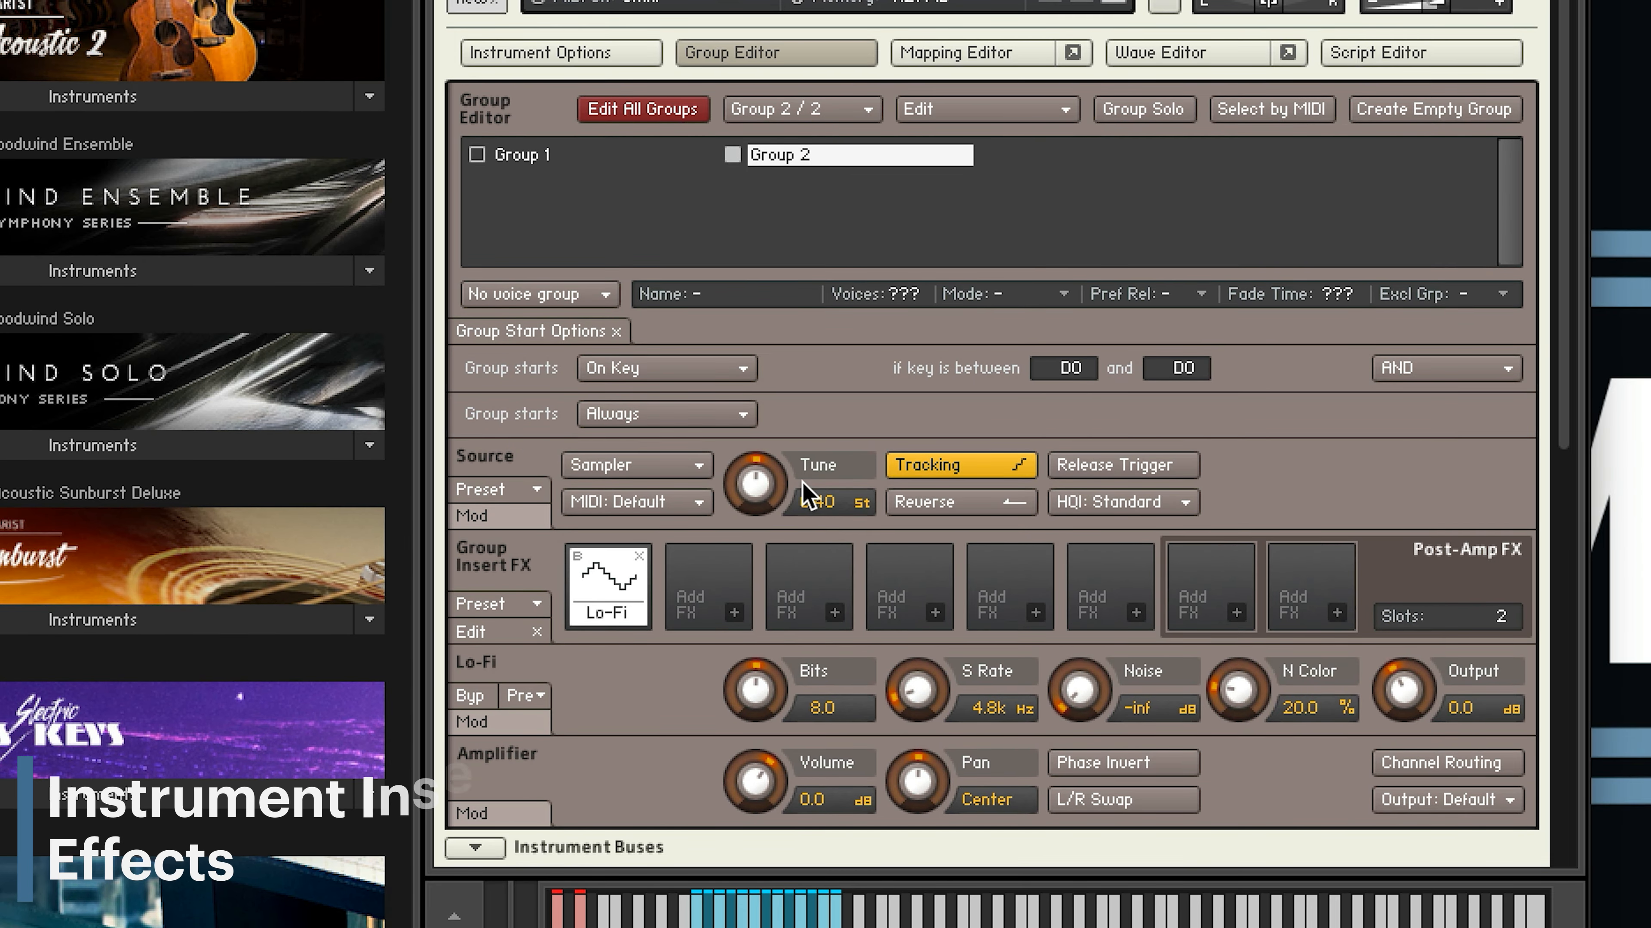
- Add the Raum reverb to the first Instrument Insert FX slot
scroll(805, 500, "down", 4)
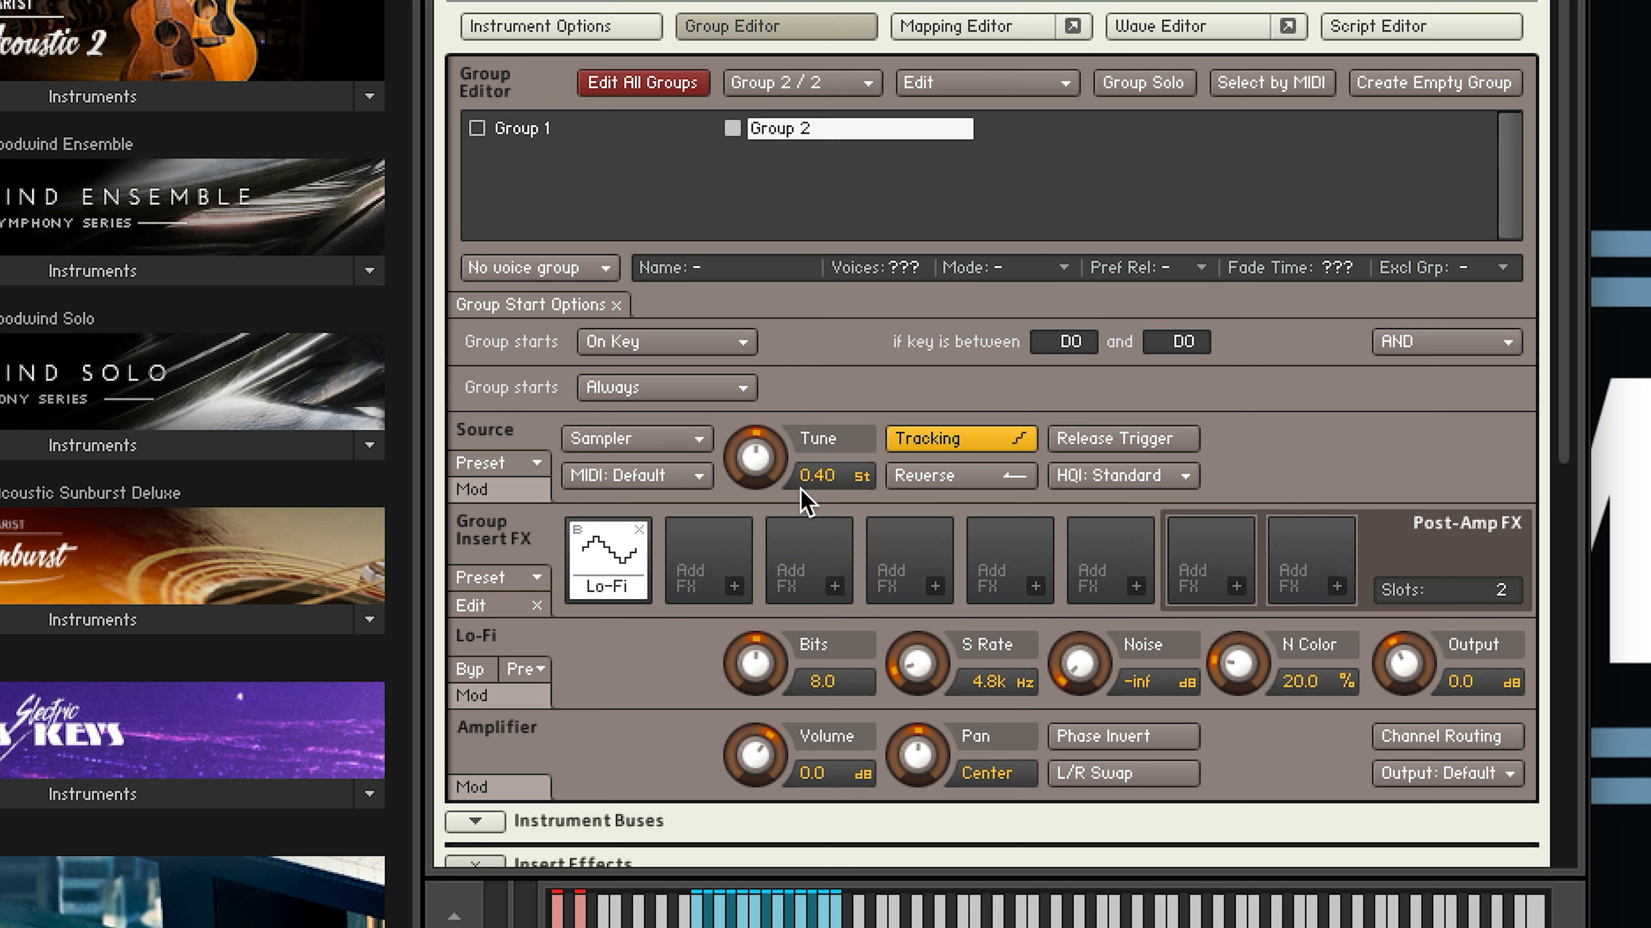
scroll(805, 501, "down", 6)
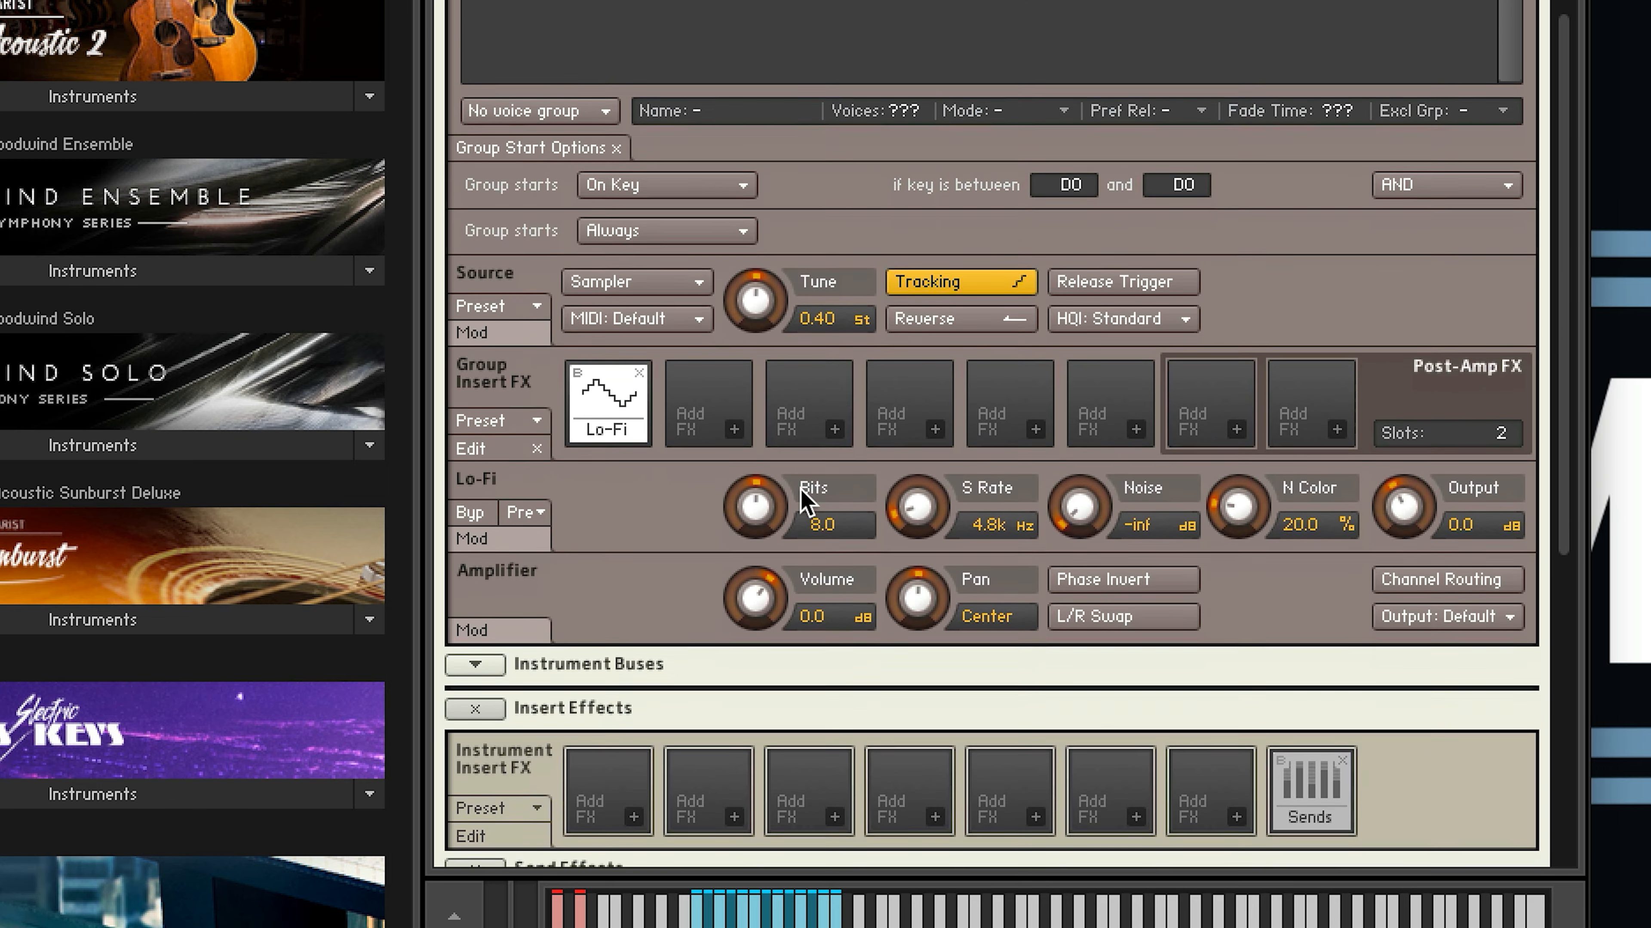
scroll(804, 501, "down", 1)
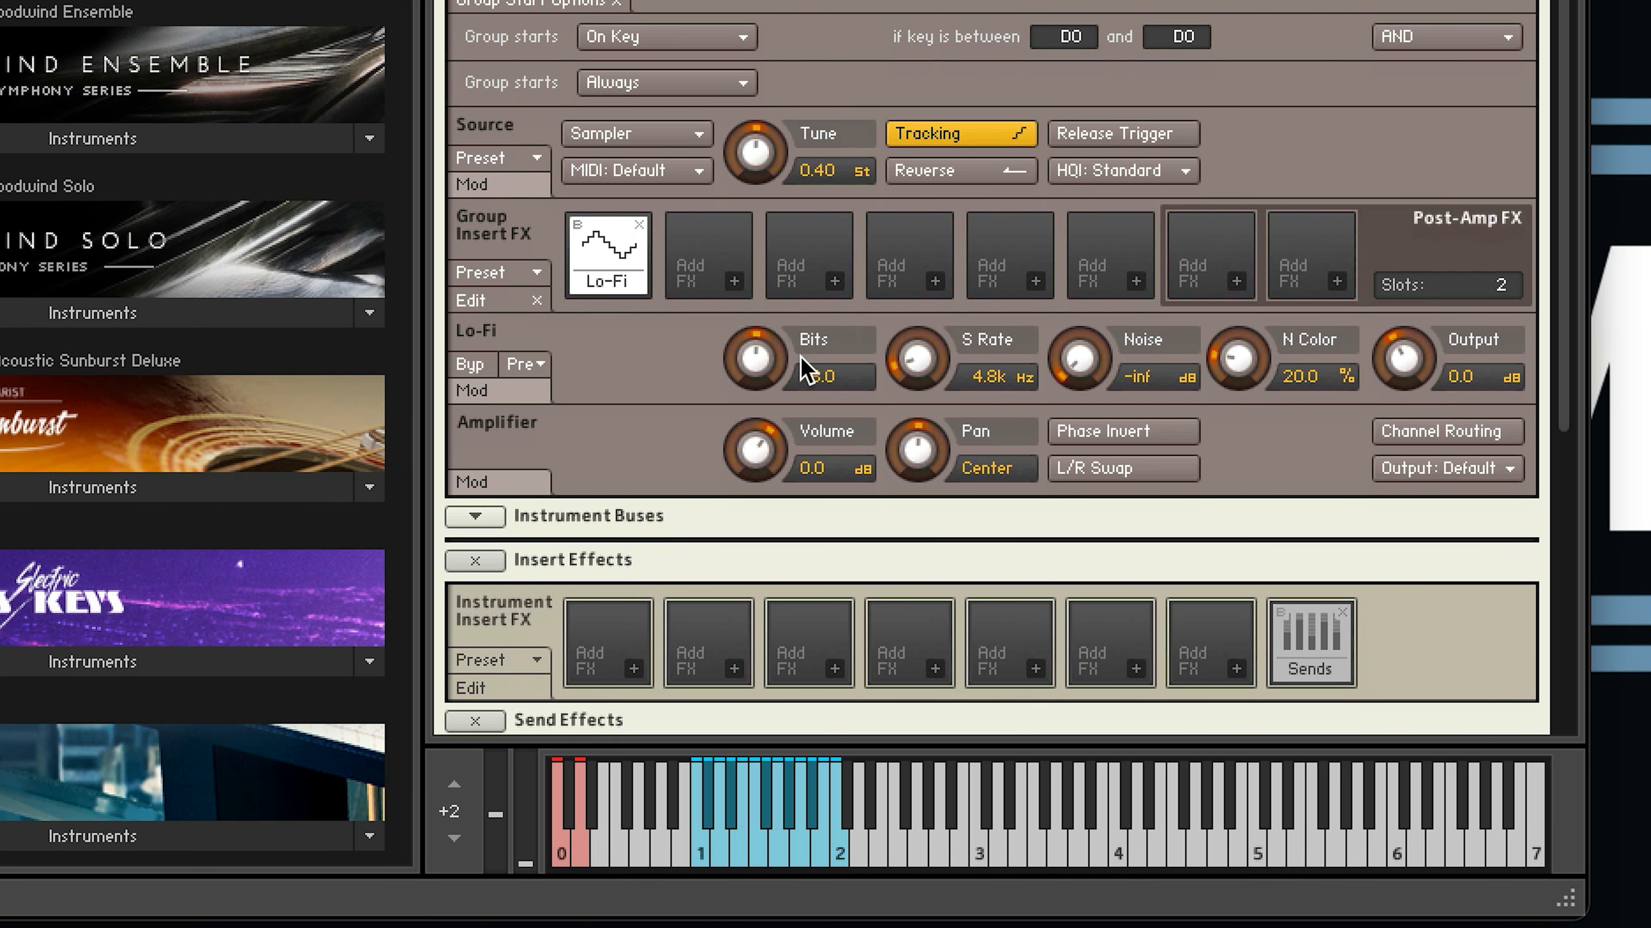
left_click(626, 674)
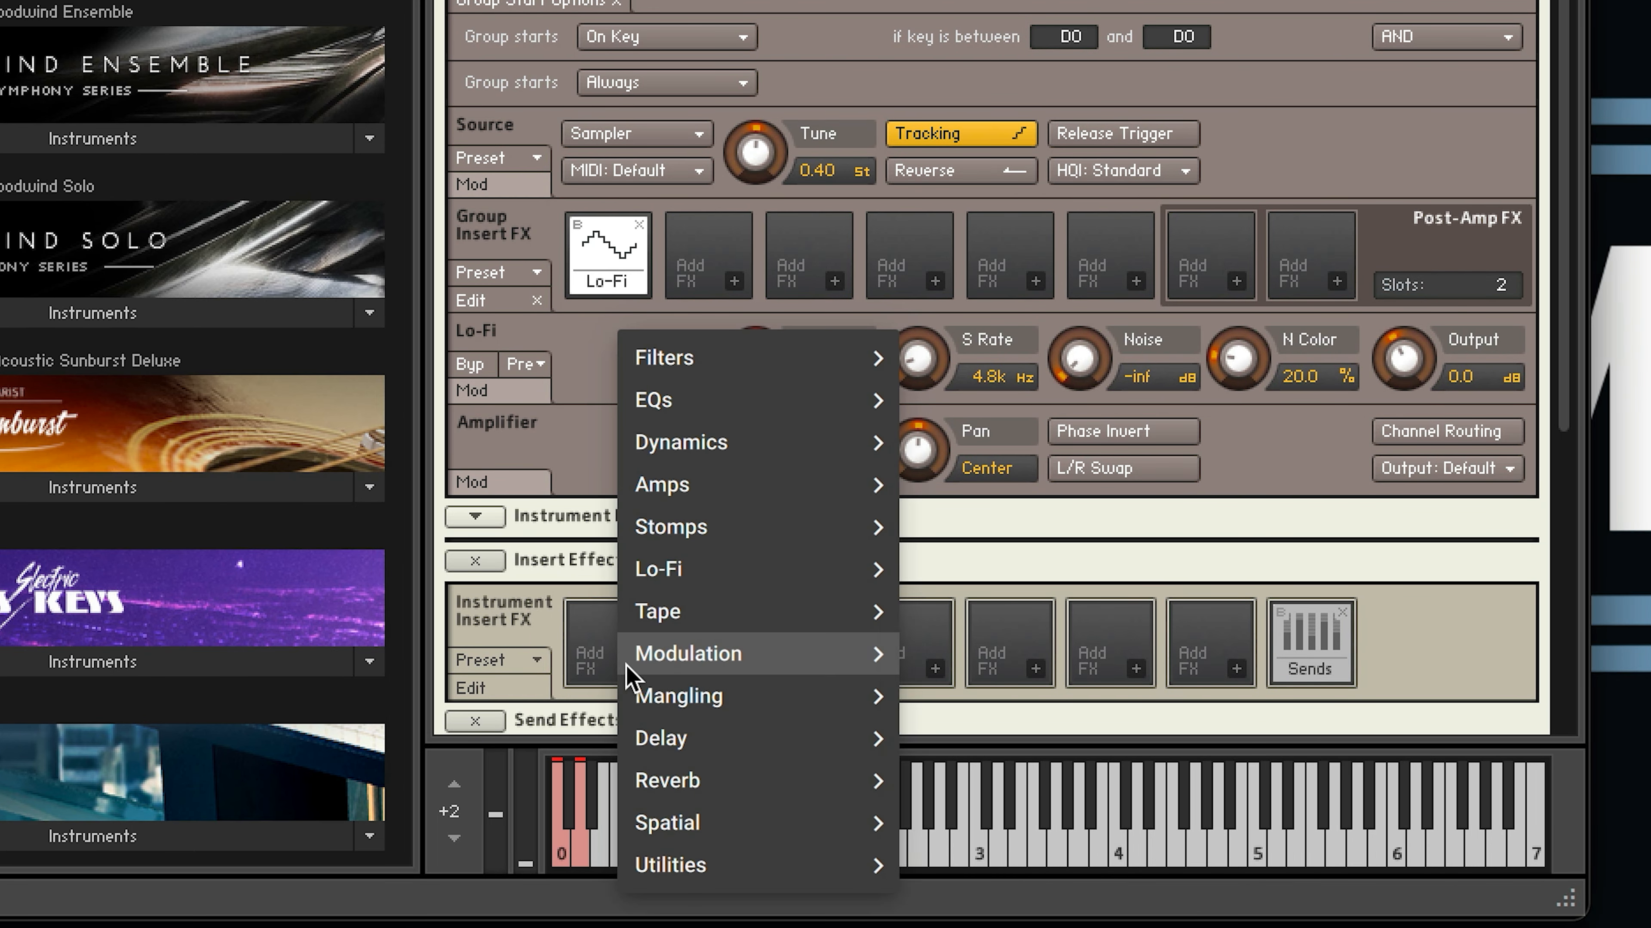
mouse_move(626, 667)
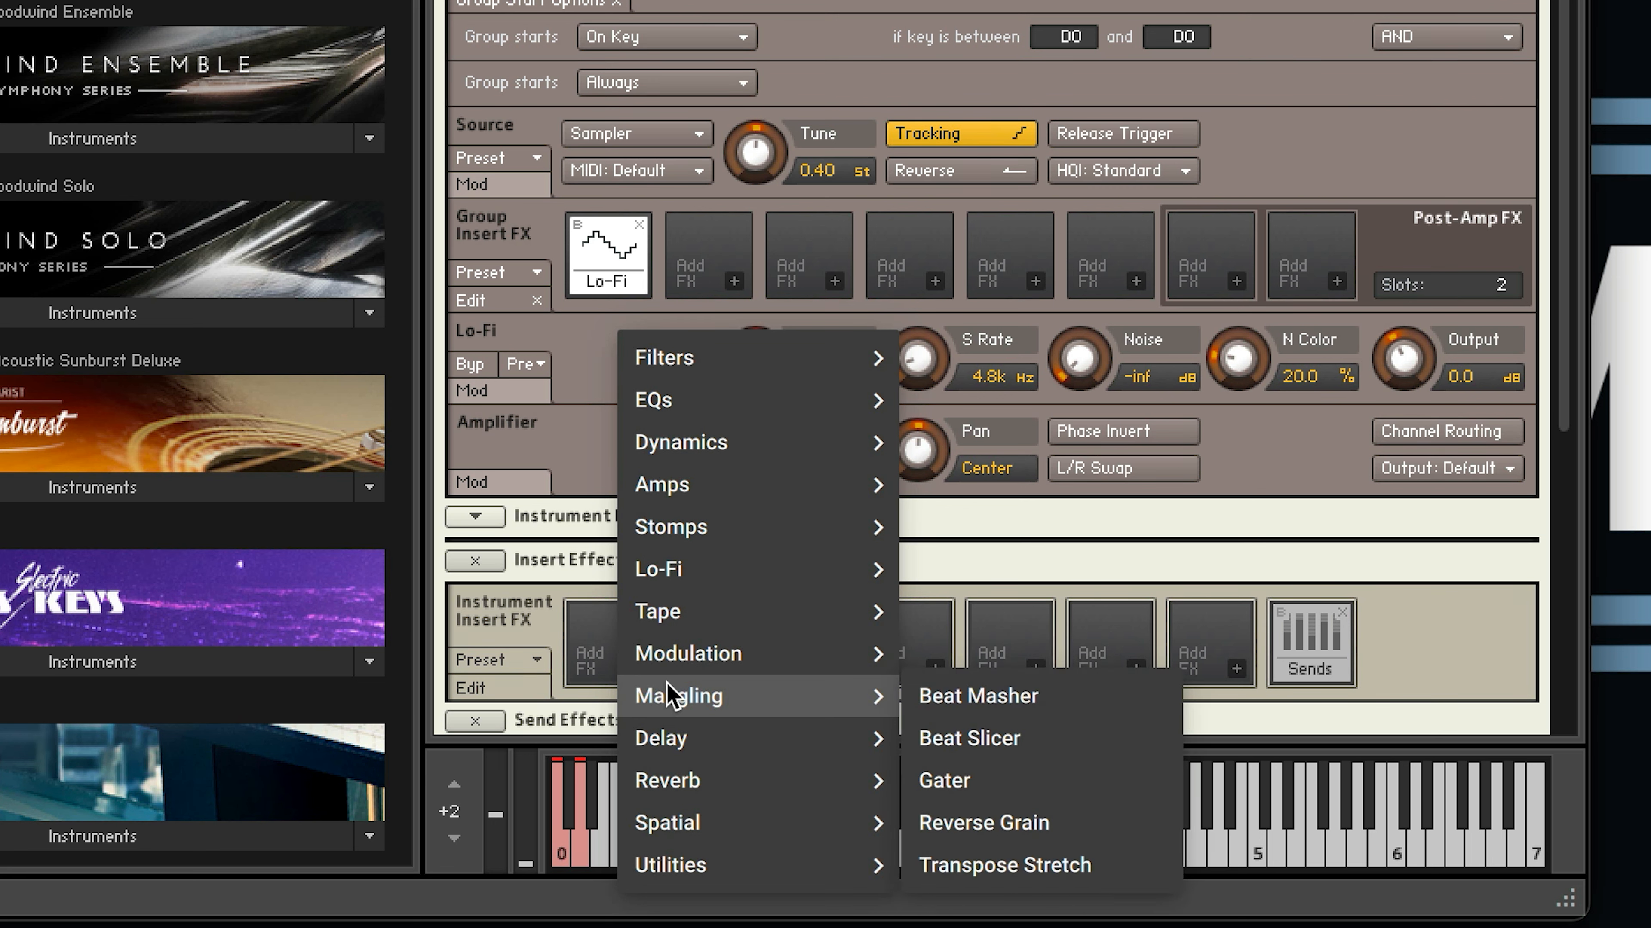
mouse_move(690, 788)
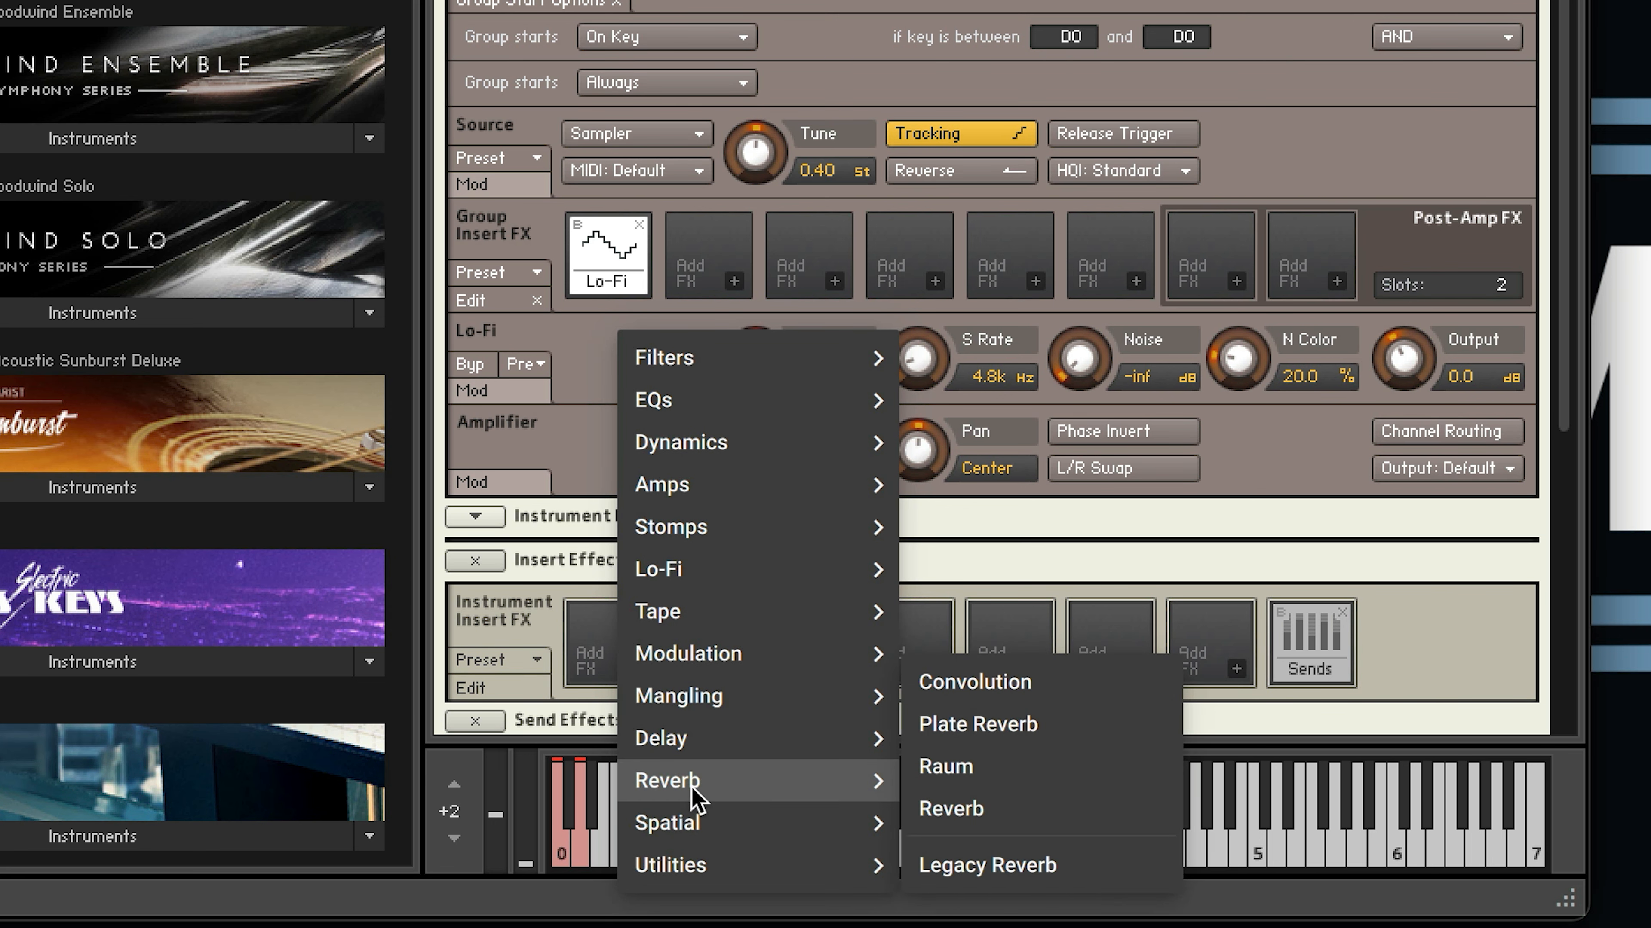
left_click(997, 779)
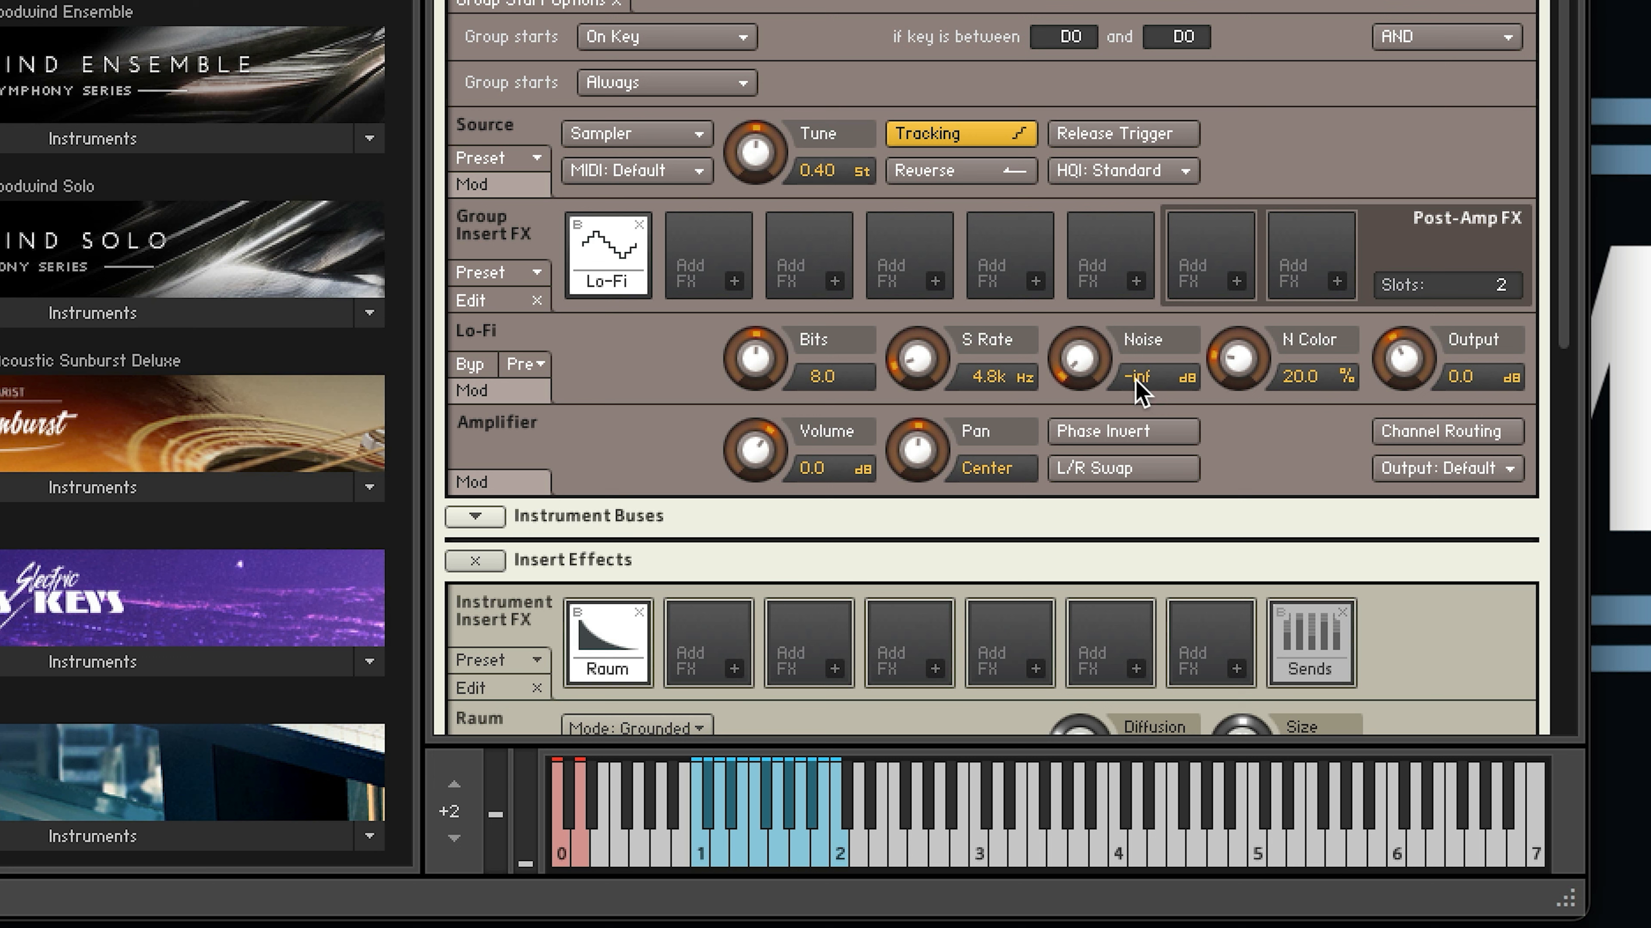
left_click(735, 281)
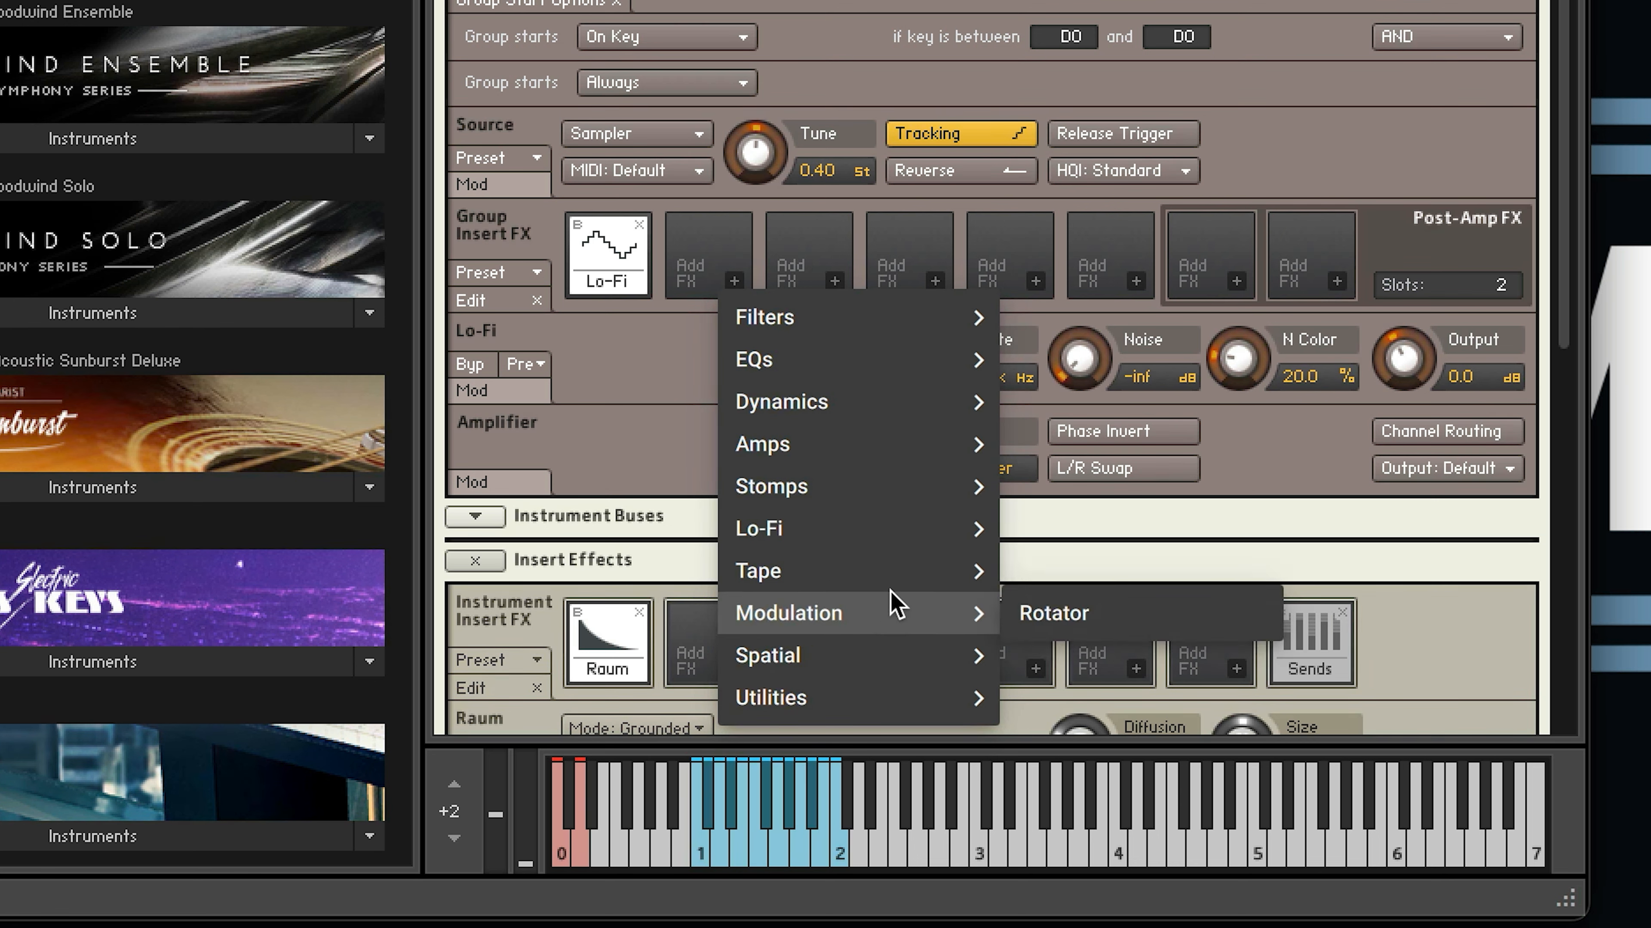
mouse_move(976, 572)
left_click(1404, 563)
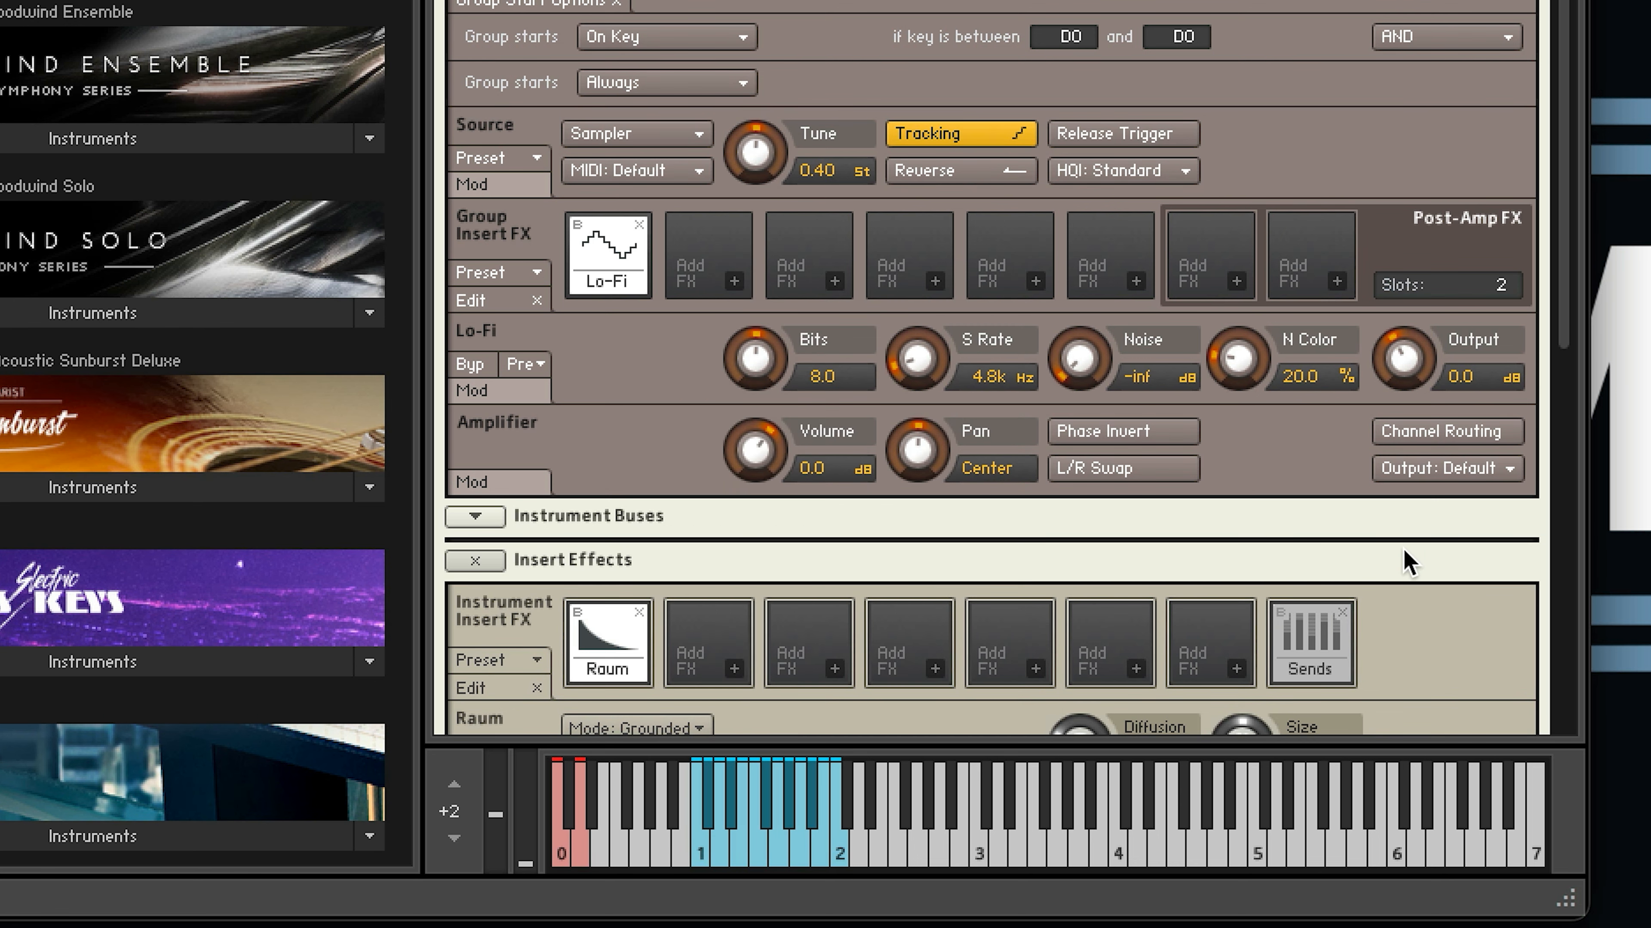
- Adjust the Reverb amount of the Raum instrument insert effect
scroll(1358, 469, "down", 4)
scroll(1358, 470, "down", 3)
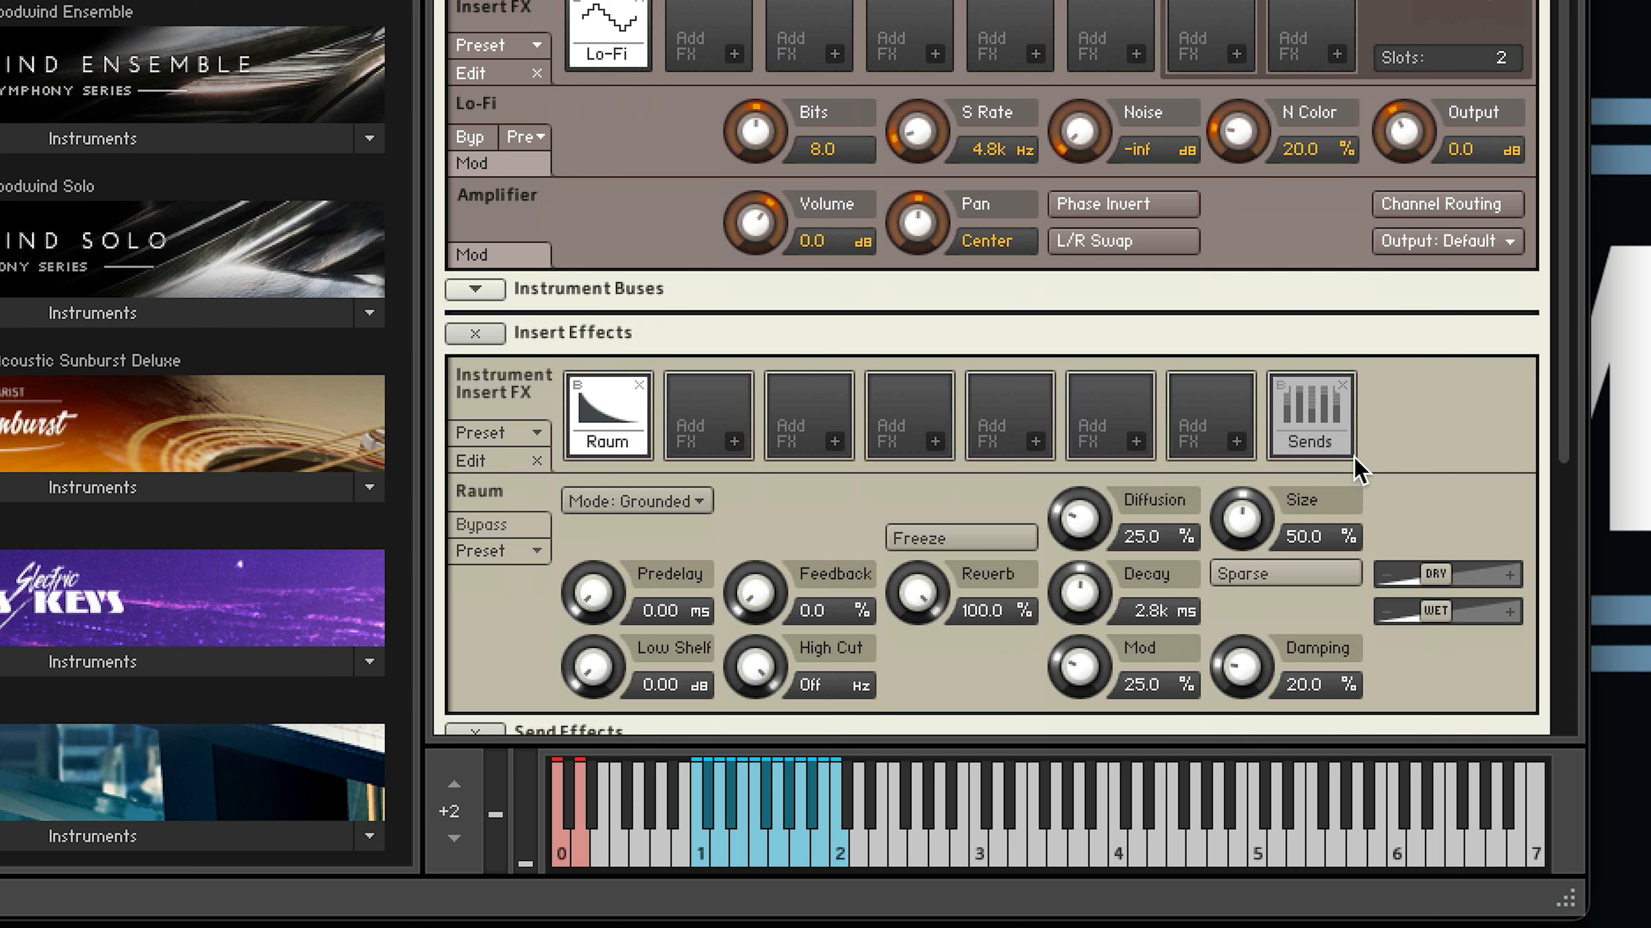
scroll(1358, 469, "down", 1)
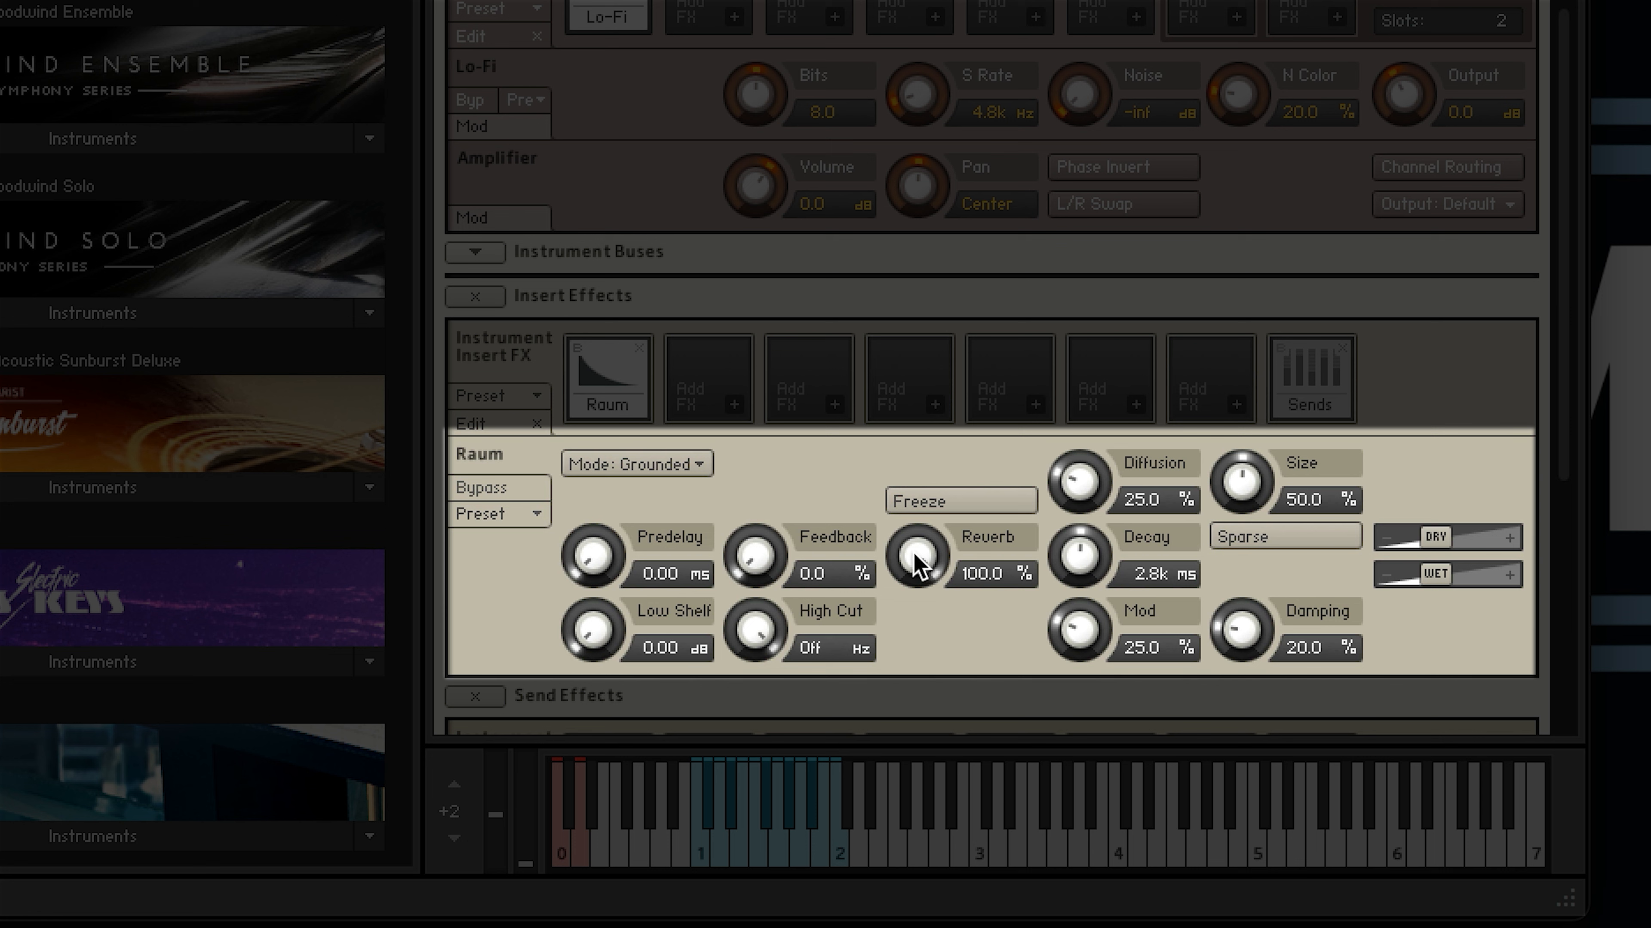
left_click_drag(918, 561, 960, 869)
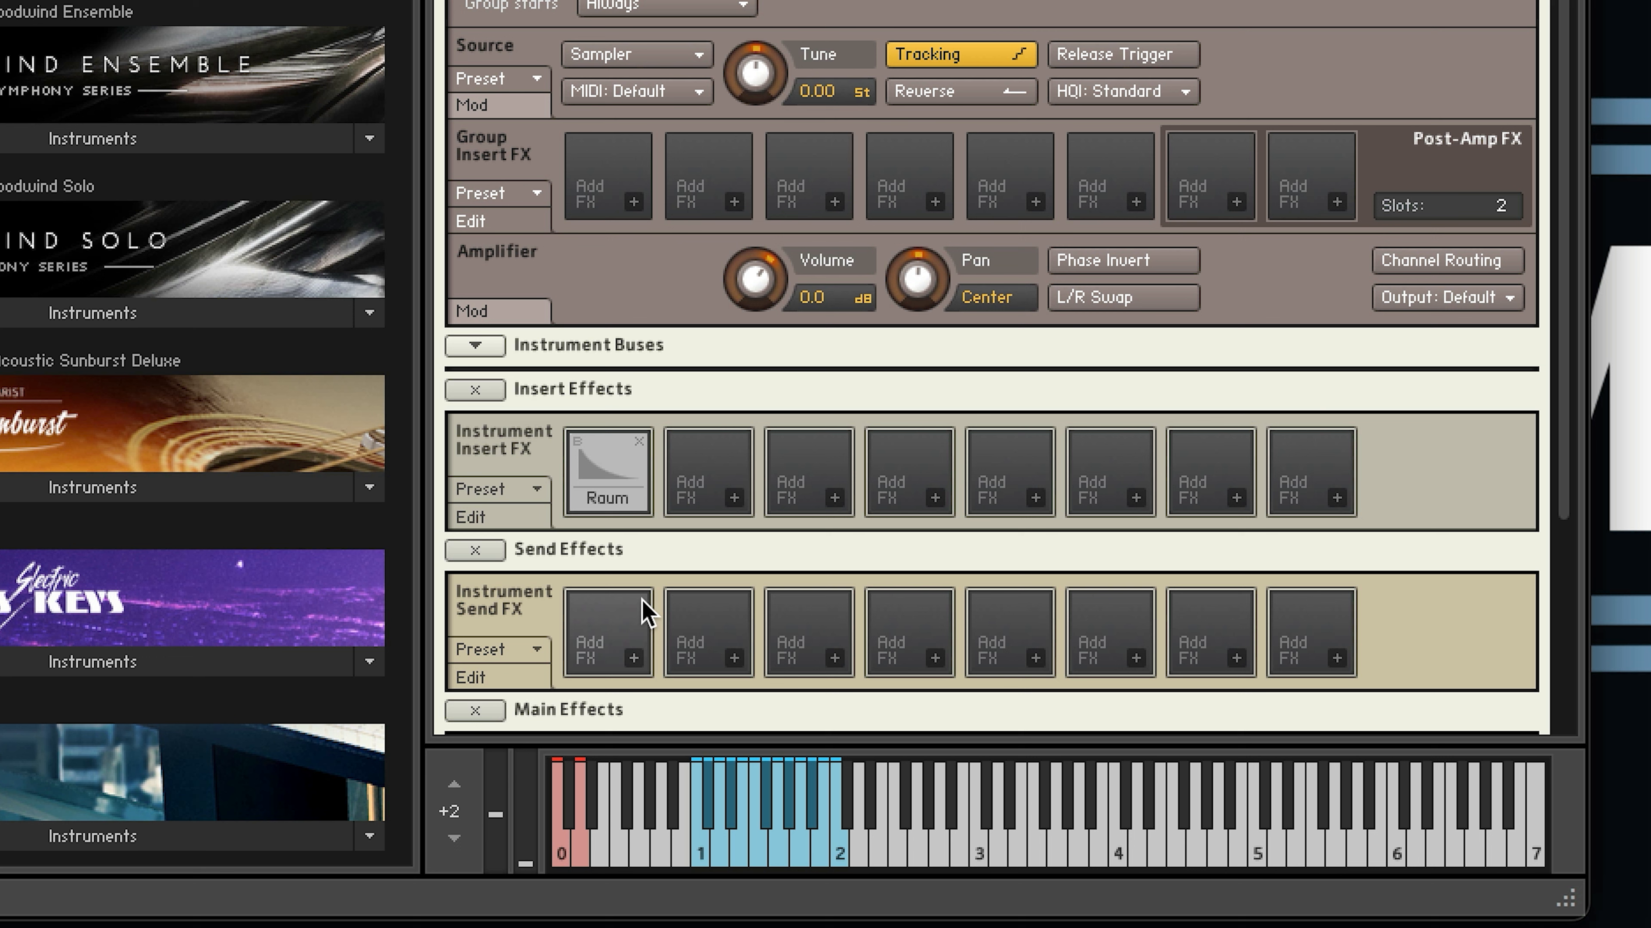
- Add the PsycheDelay effect to the first Instrument Send FX slot
left_click(625, 663)
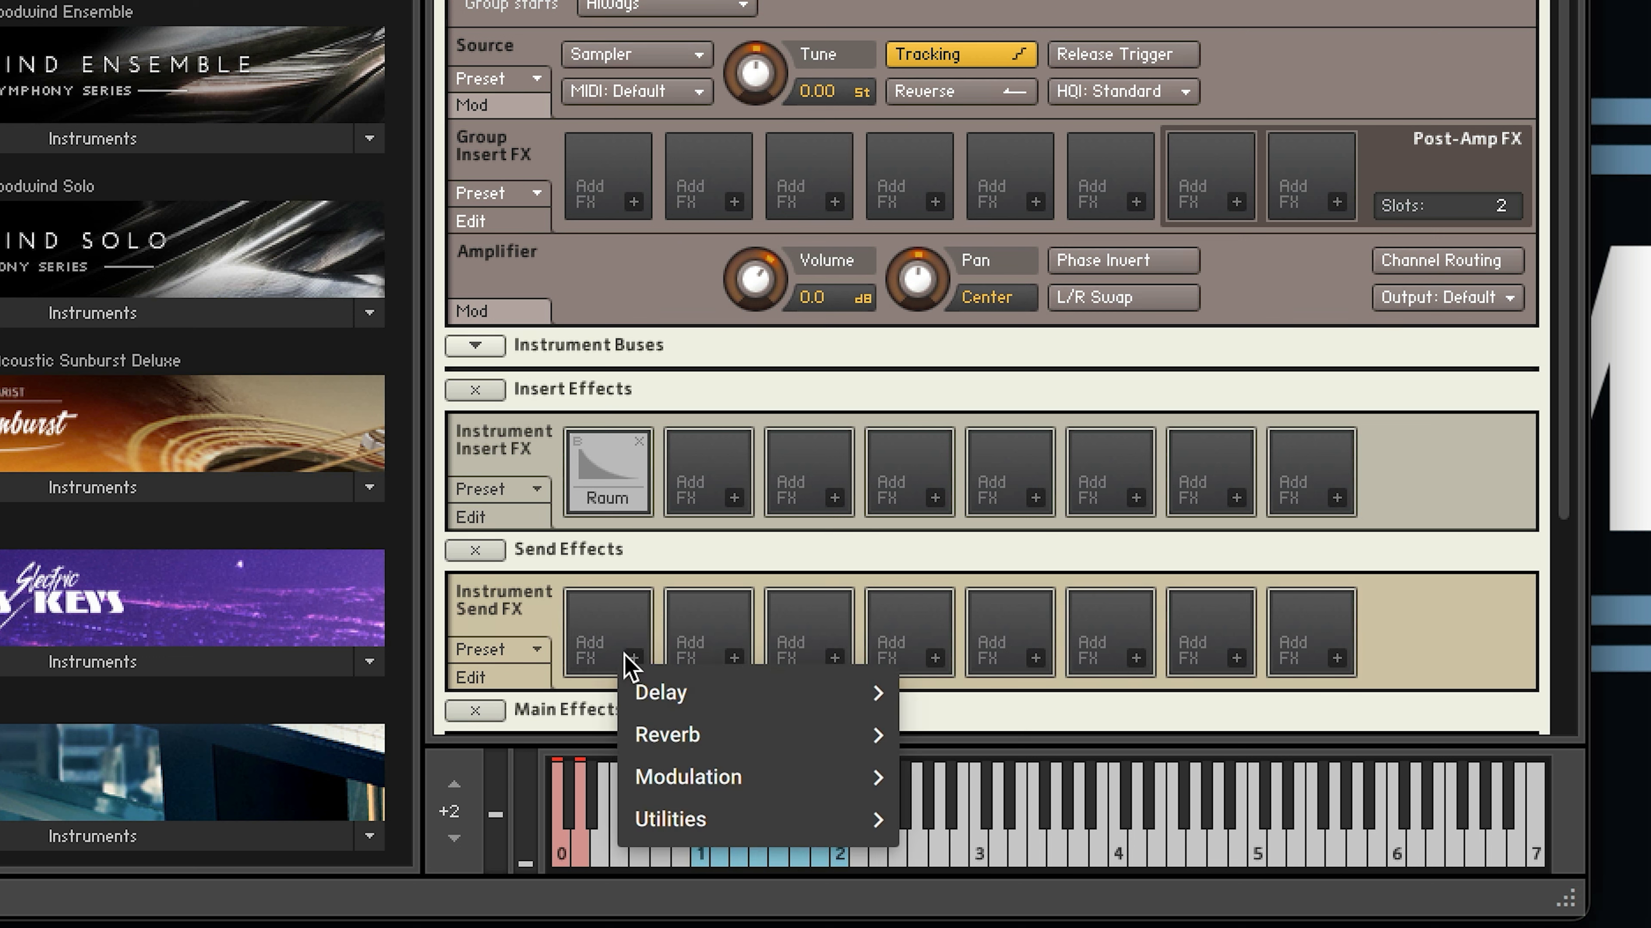
mouse_move(656, 692)
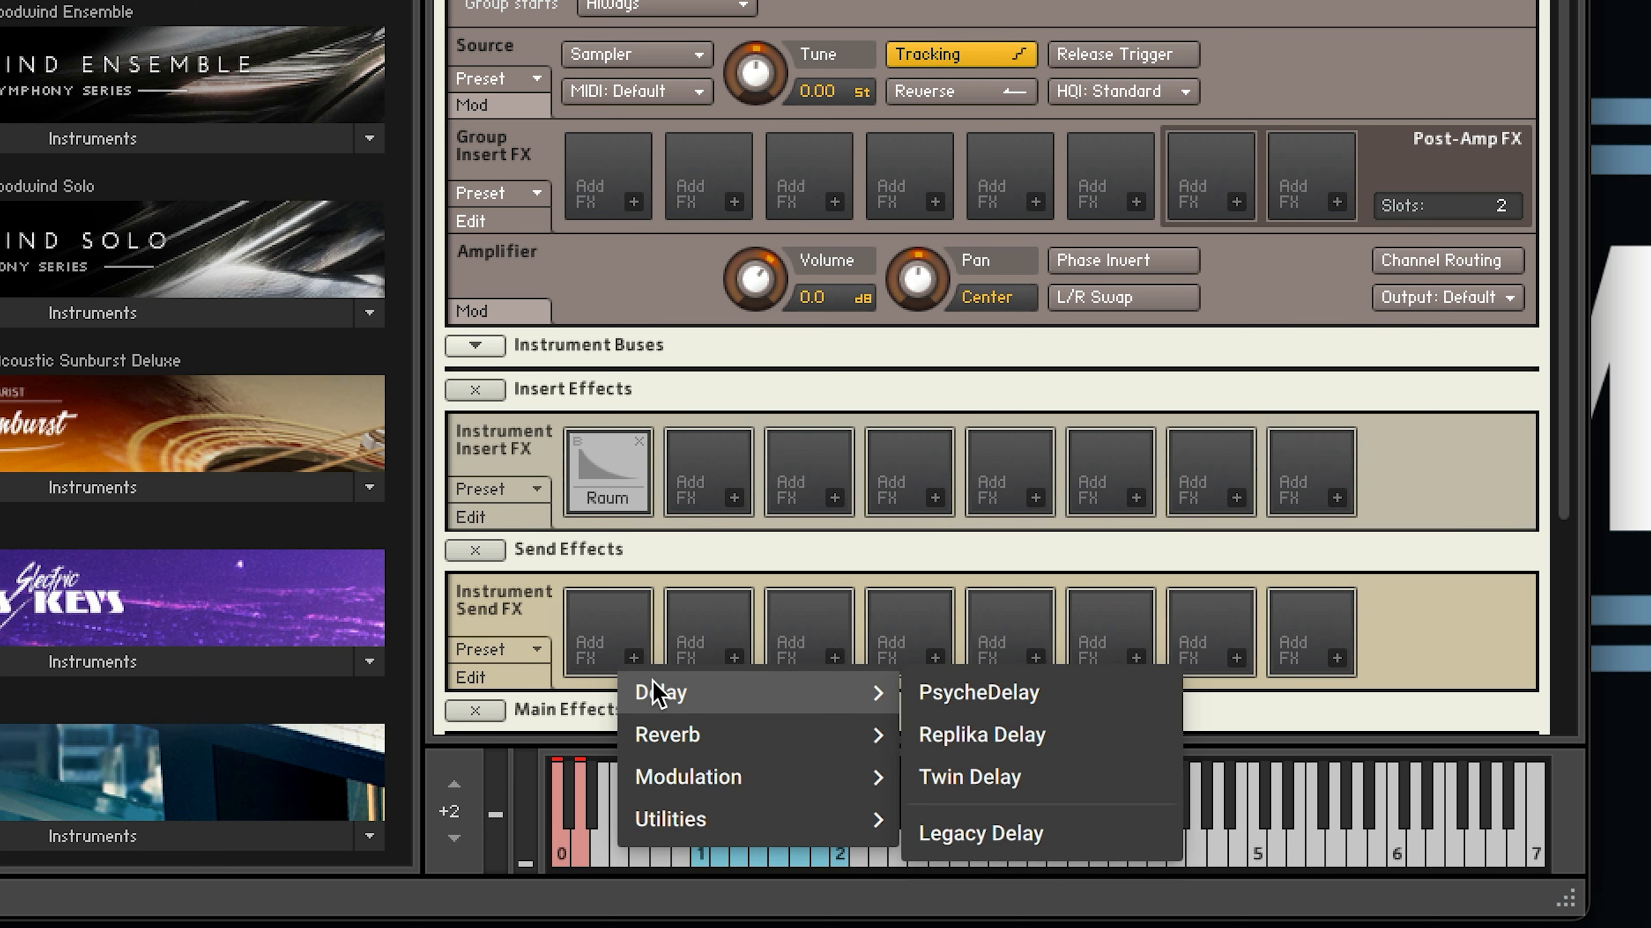
left_click(981, 698)
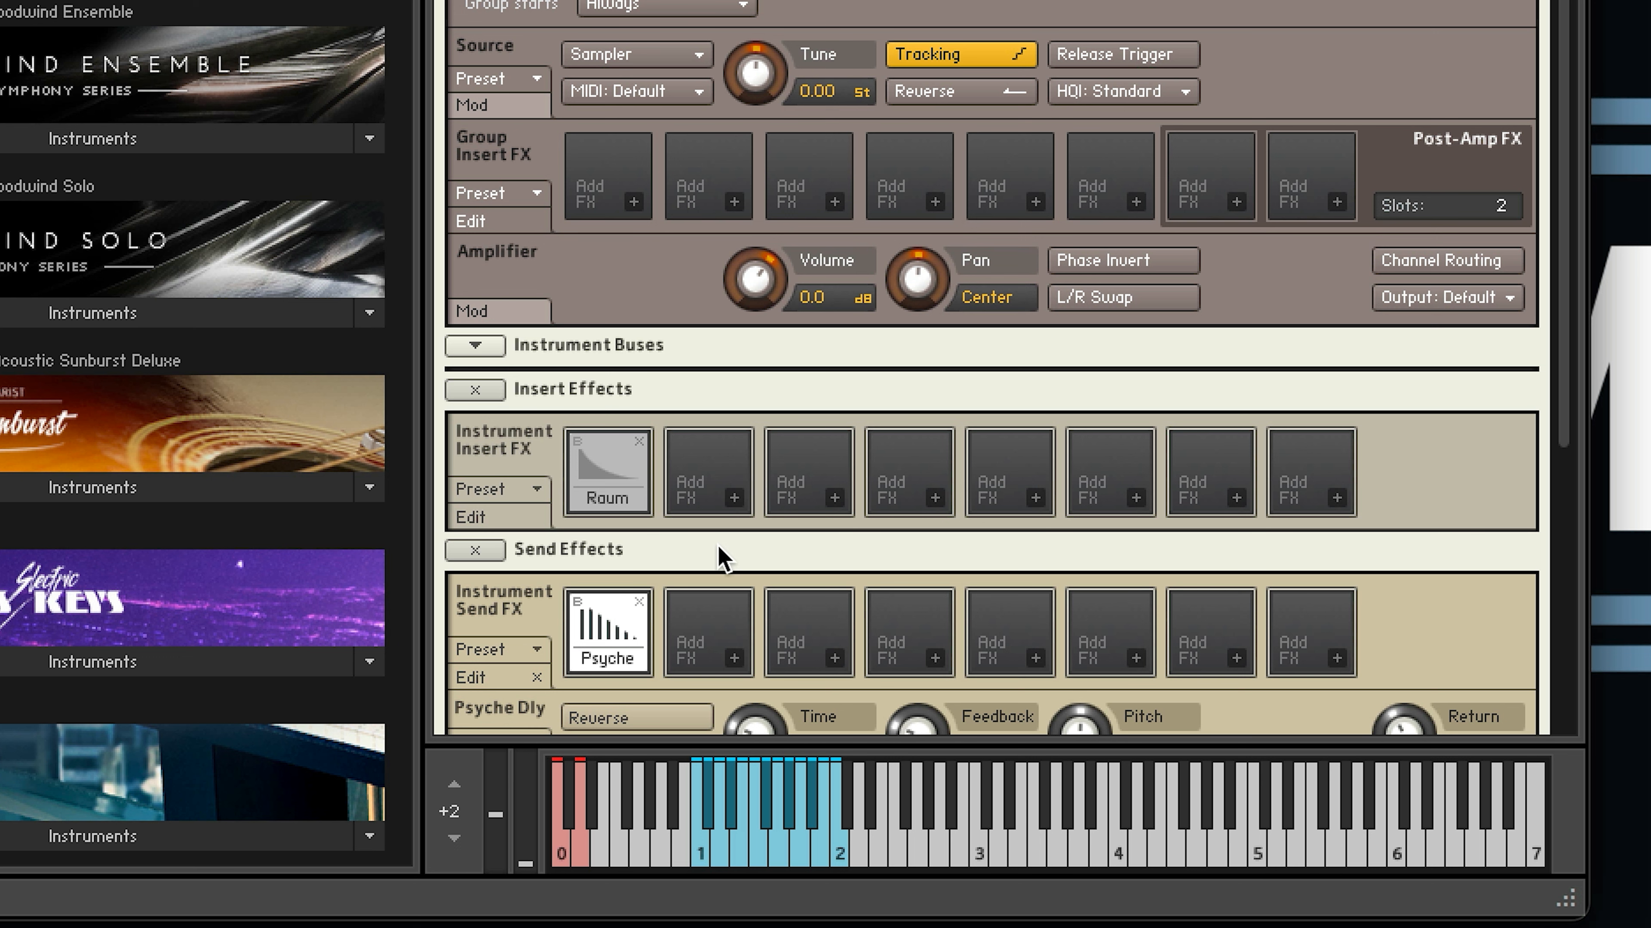
- Try a Send Levels effect in the second Instrument Insert FX slot, then remove it
left_click(734, 497)
mouse_move(734, 499)
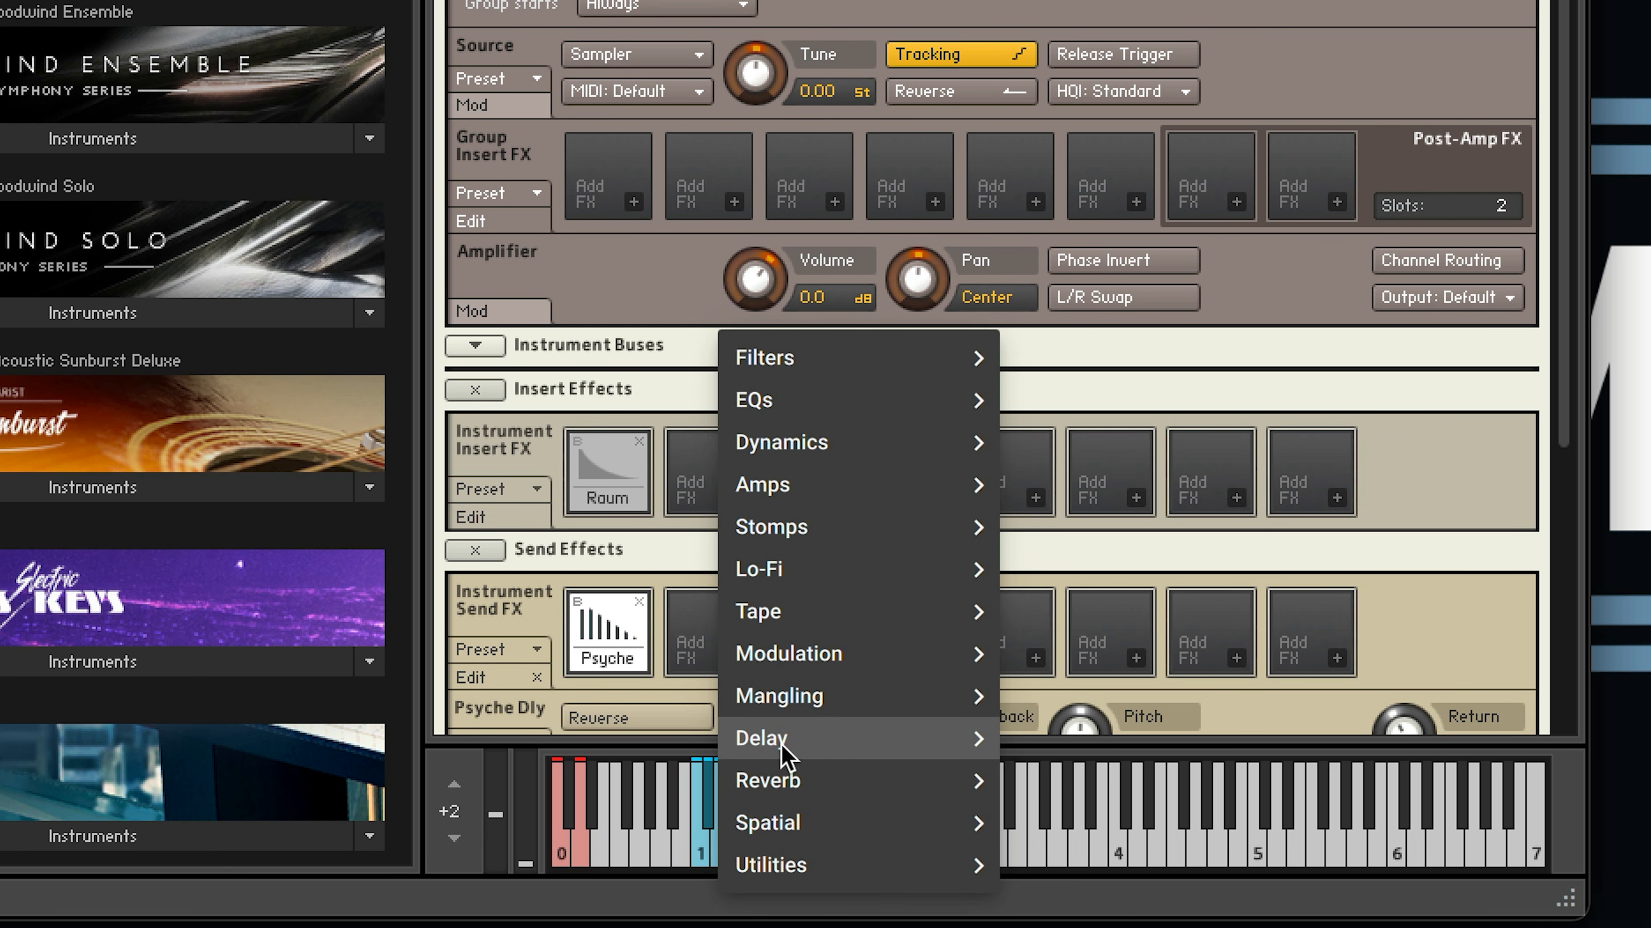
mouse_move(845, 868)
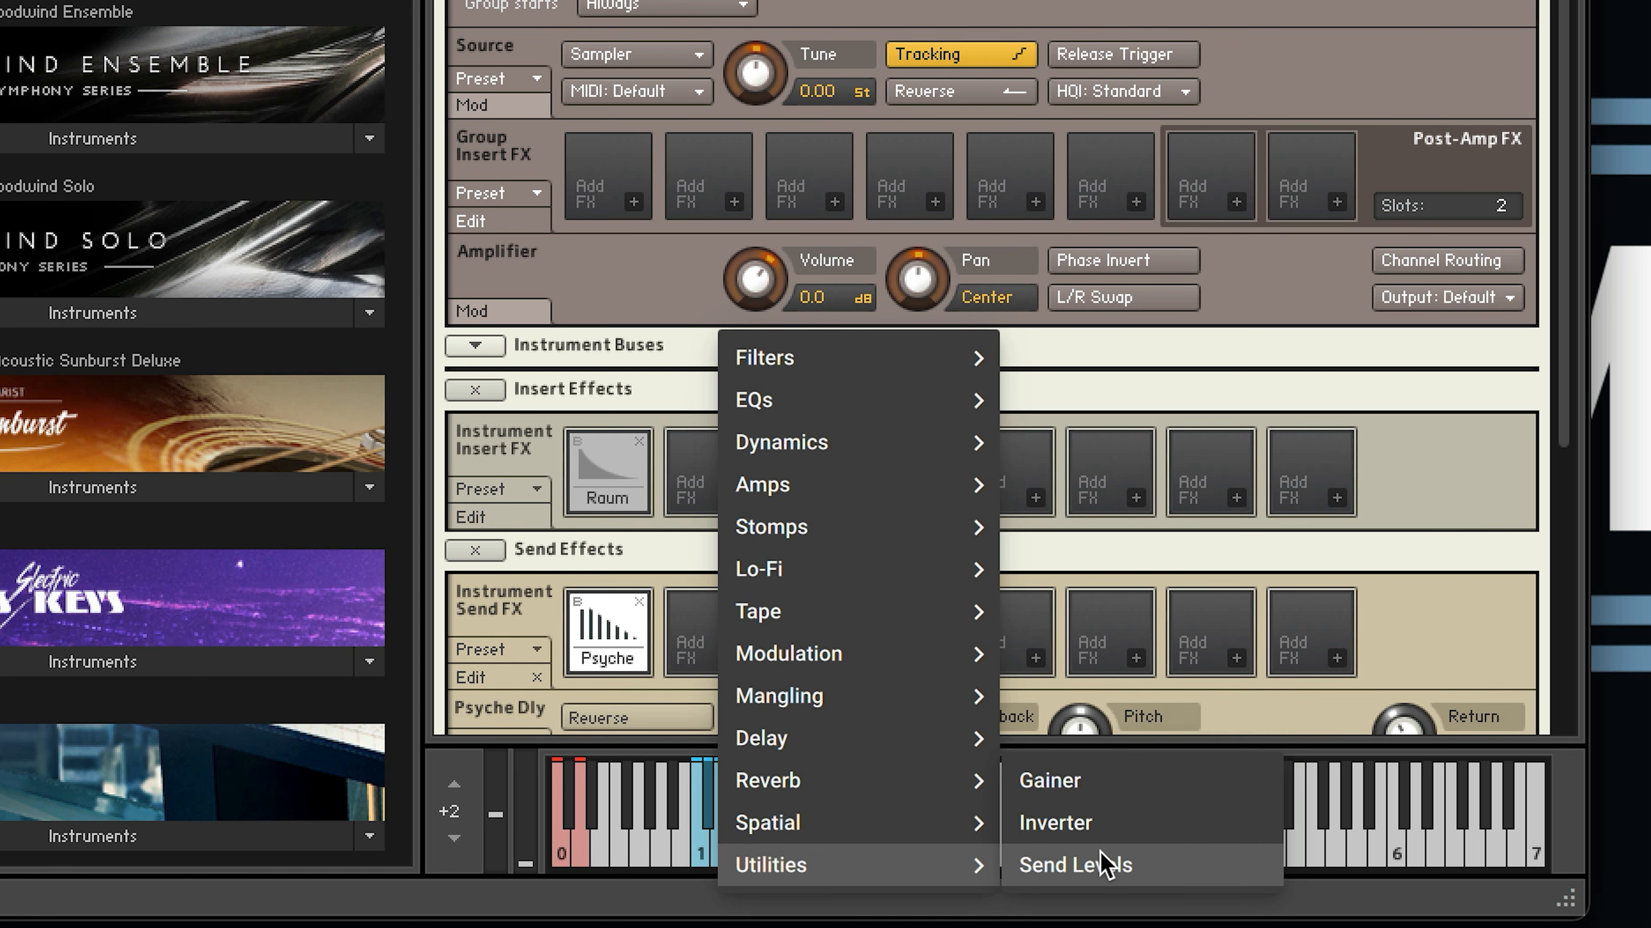
left_click(1105, 868)
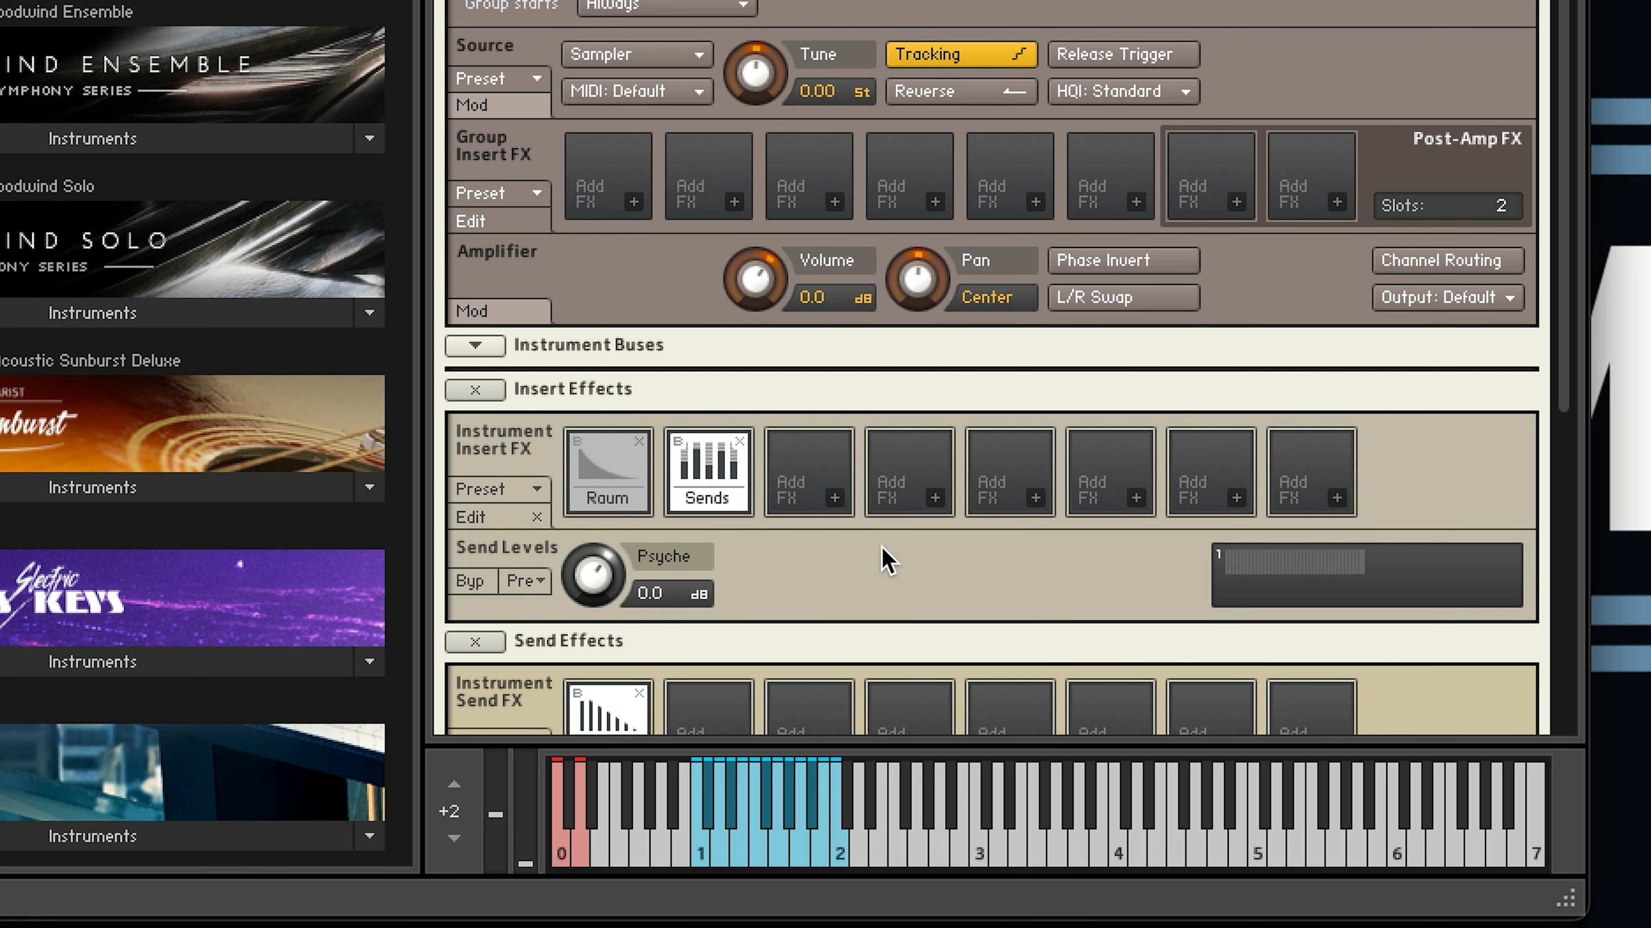
scroll(881, 544, "down", 1)
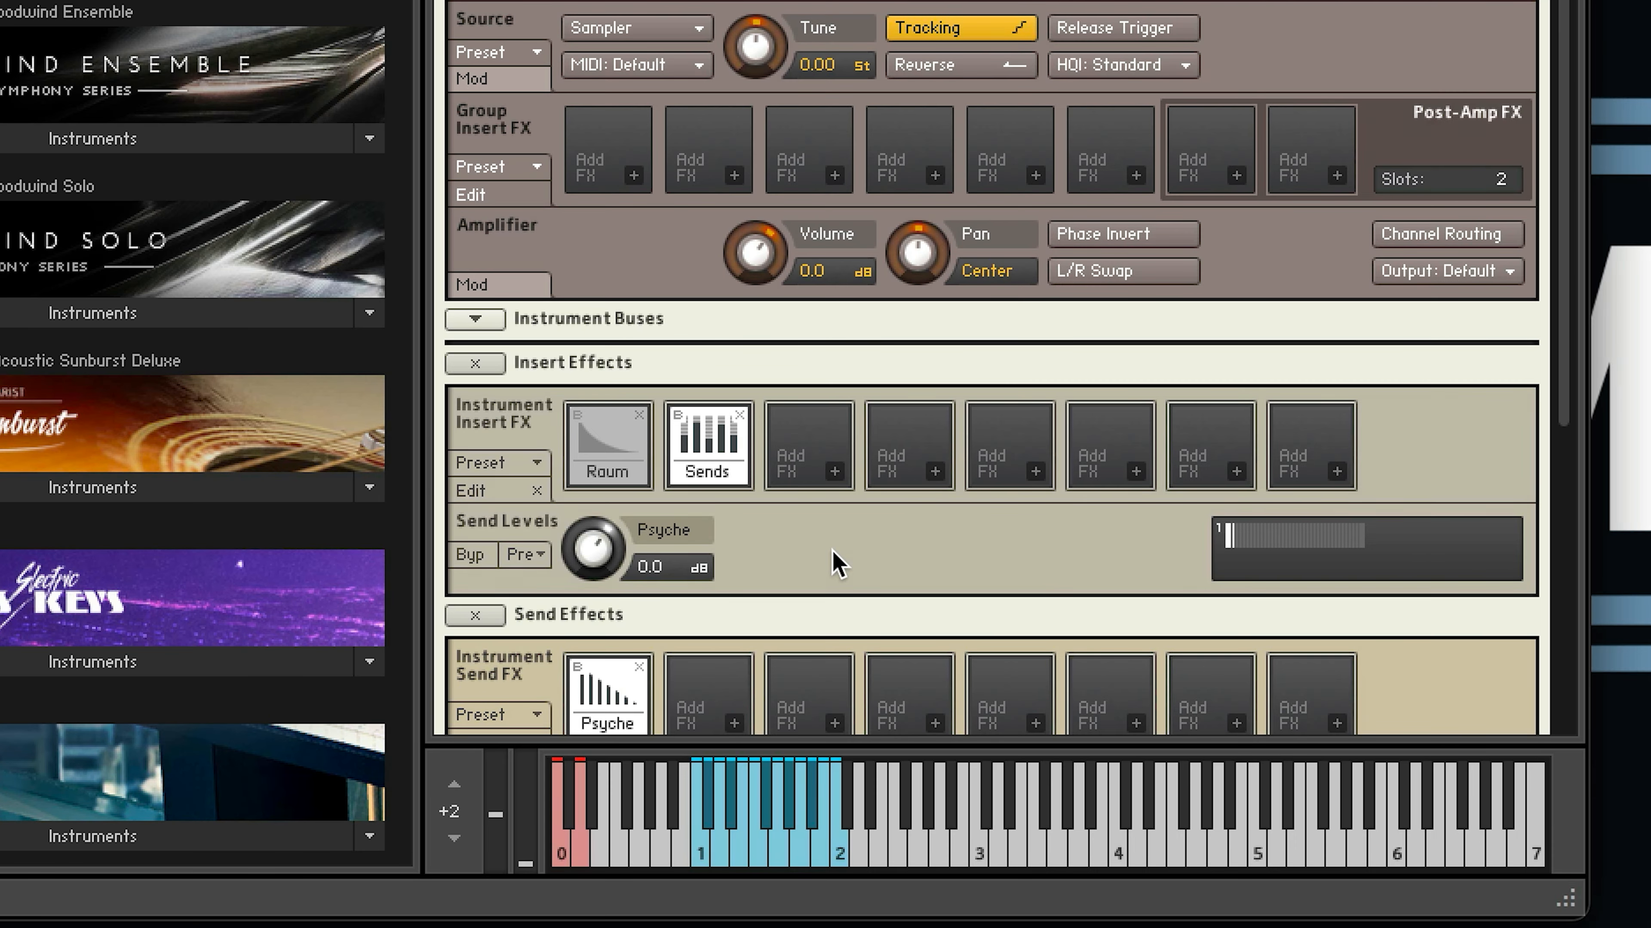
scroll(838, 564, "down", 1)
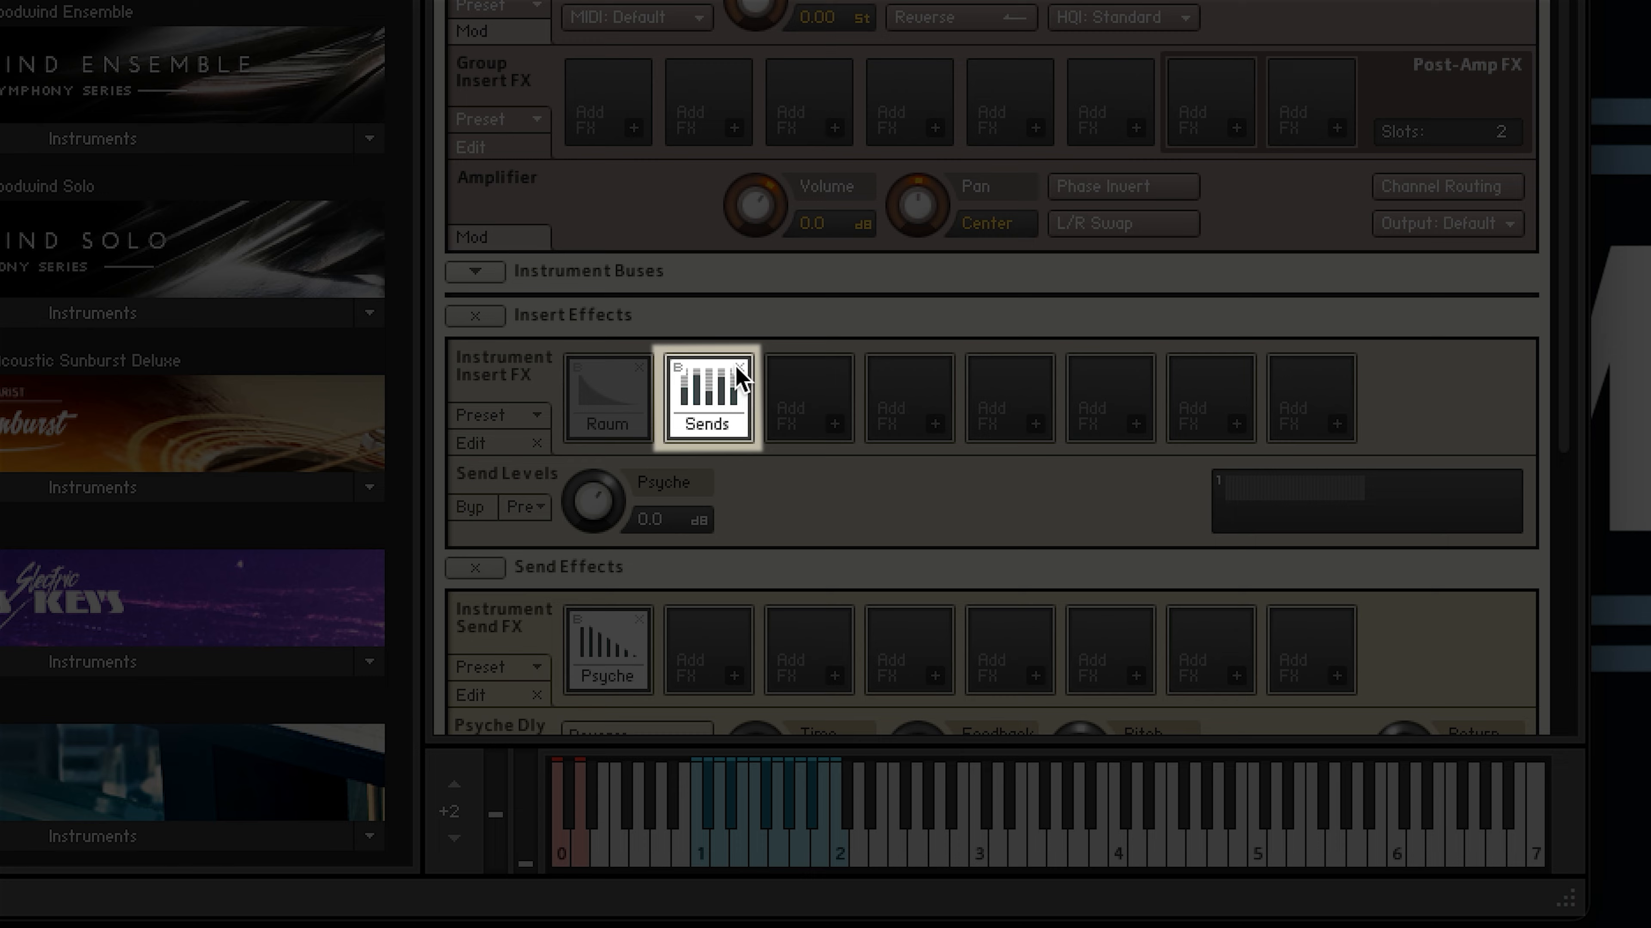
left_click(739, 369)
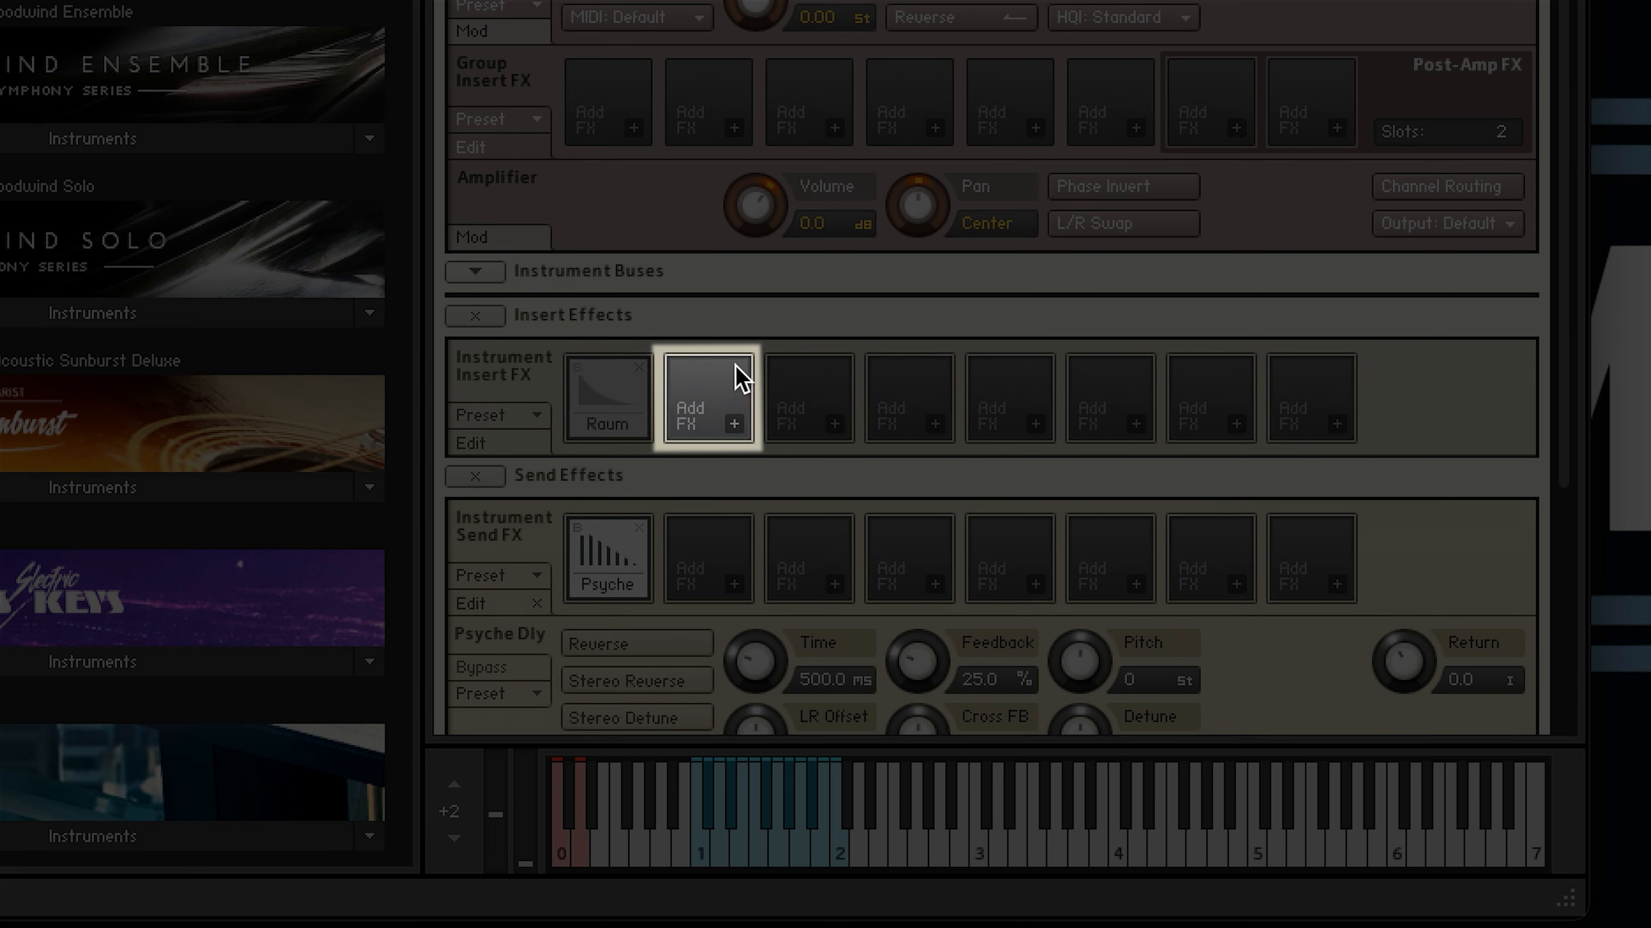
- Add a Send Levels effect to the second Group Insert FX slot of Group 2, after the Lo-Fi effect
scroll(783, 406, "up", 3)
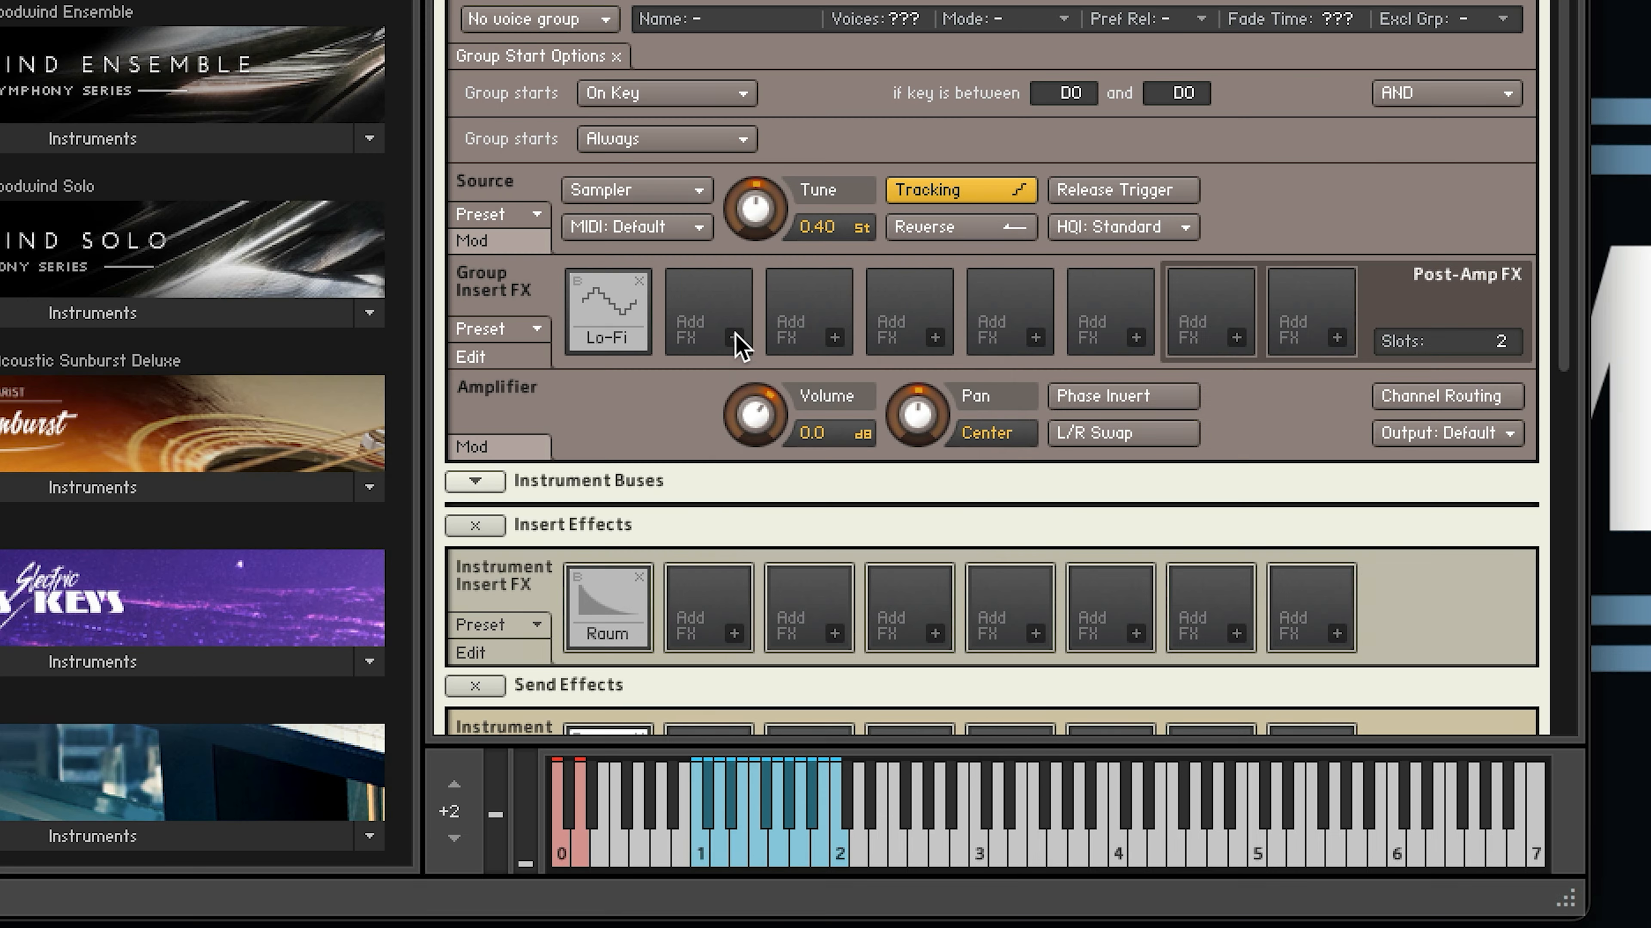
left_click(734, 339)
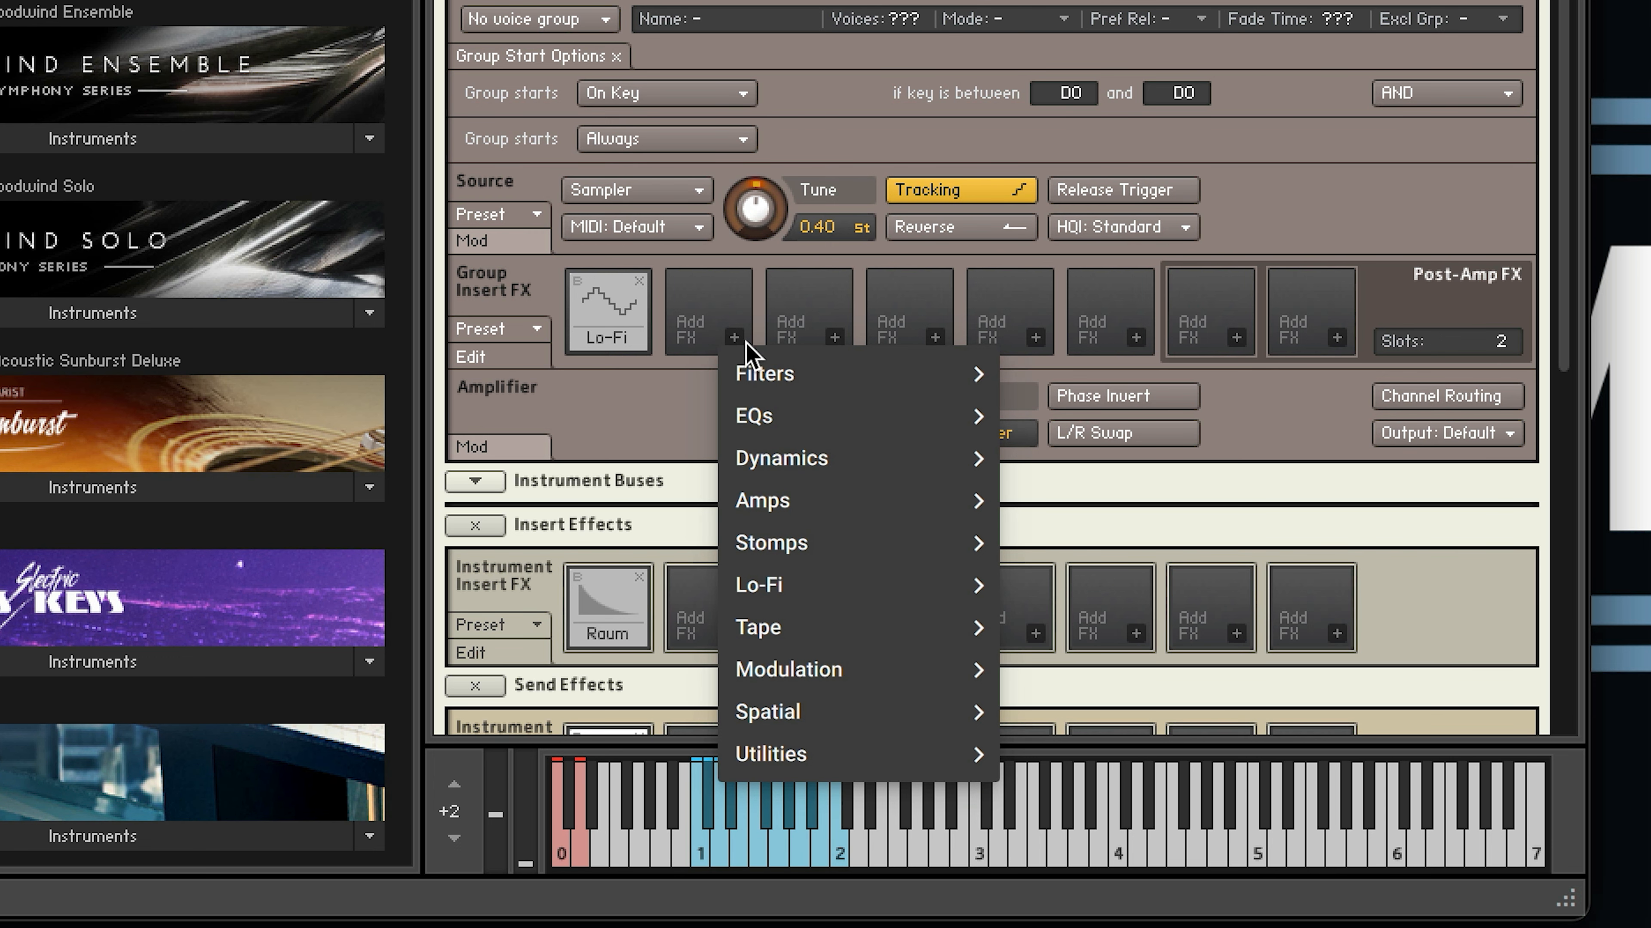
mouse_move(858, 766)
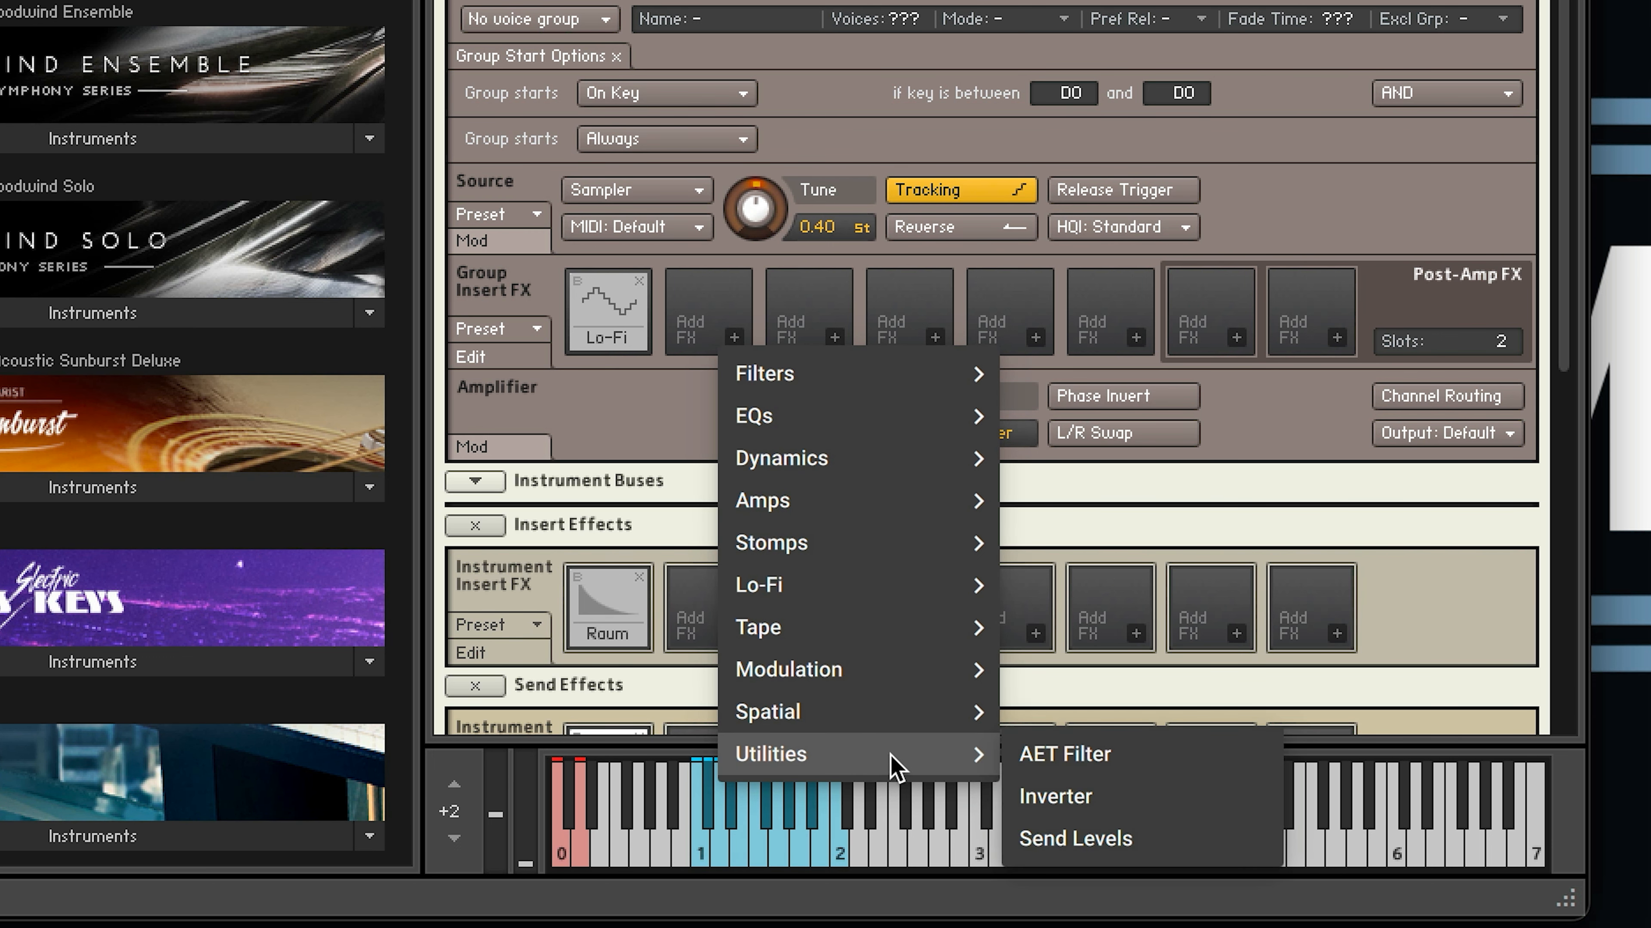
left_click(1090, 838)
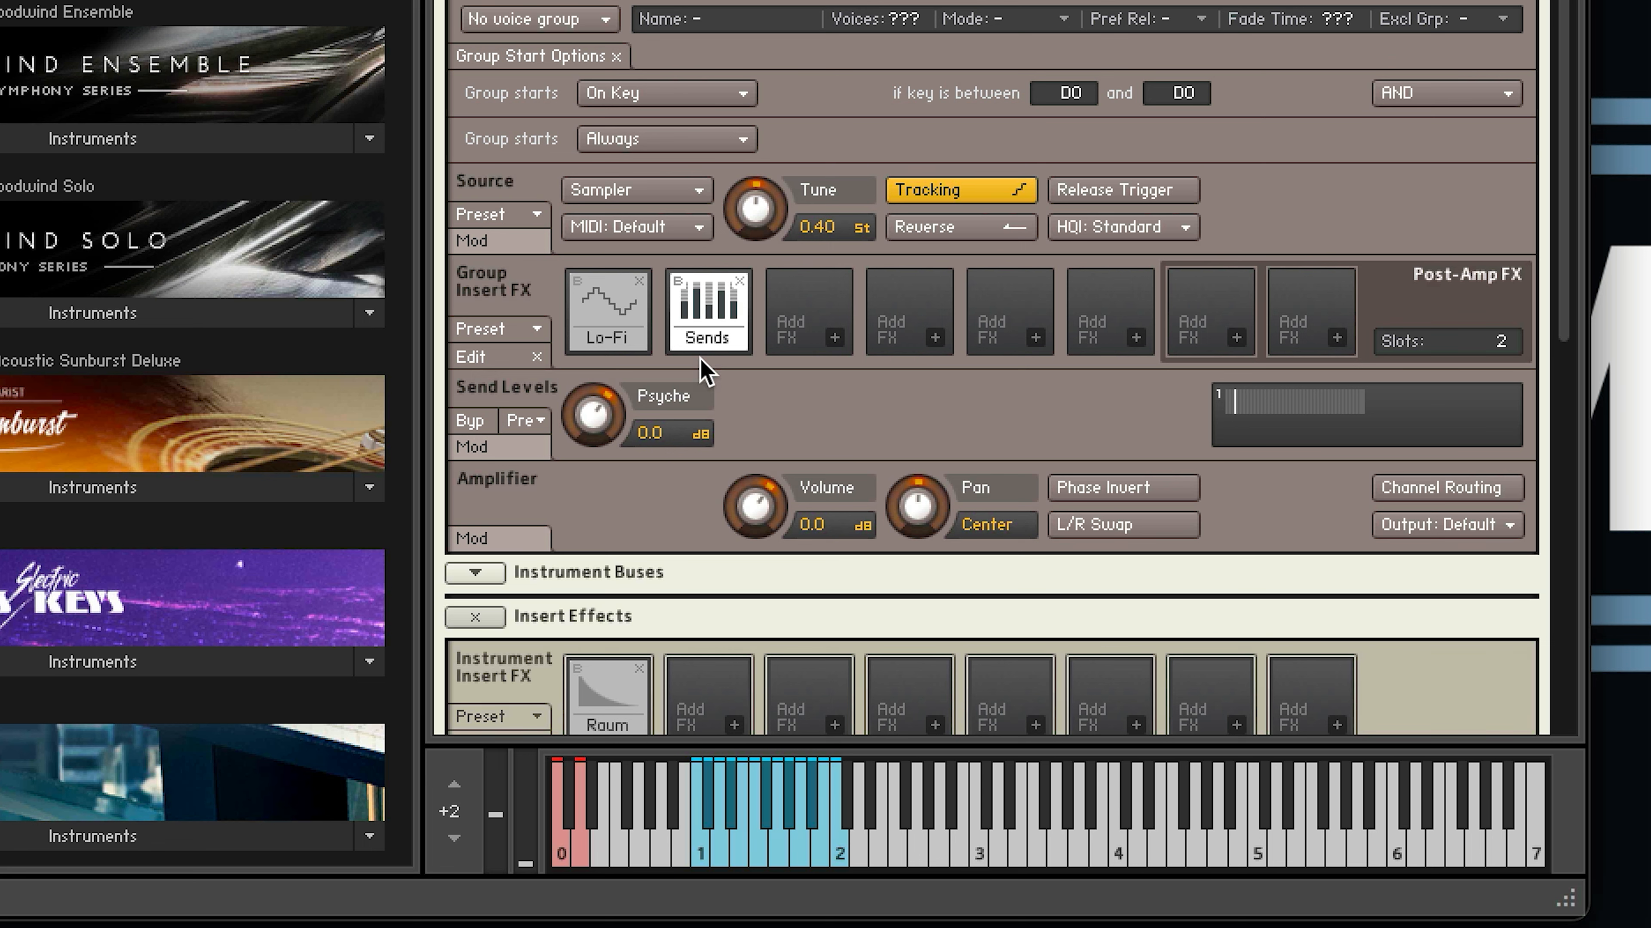
- Set the Psyche delay send effect's Feedback to 63.2 %, Pitch to 3 st and Time to 439.5 ms
scroll(735, 371, "down", 1)
scroll(734, 371, "down", 10)
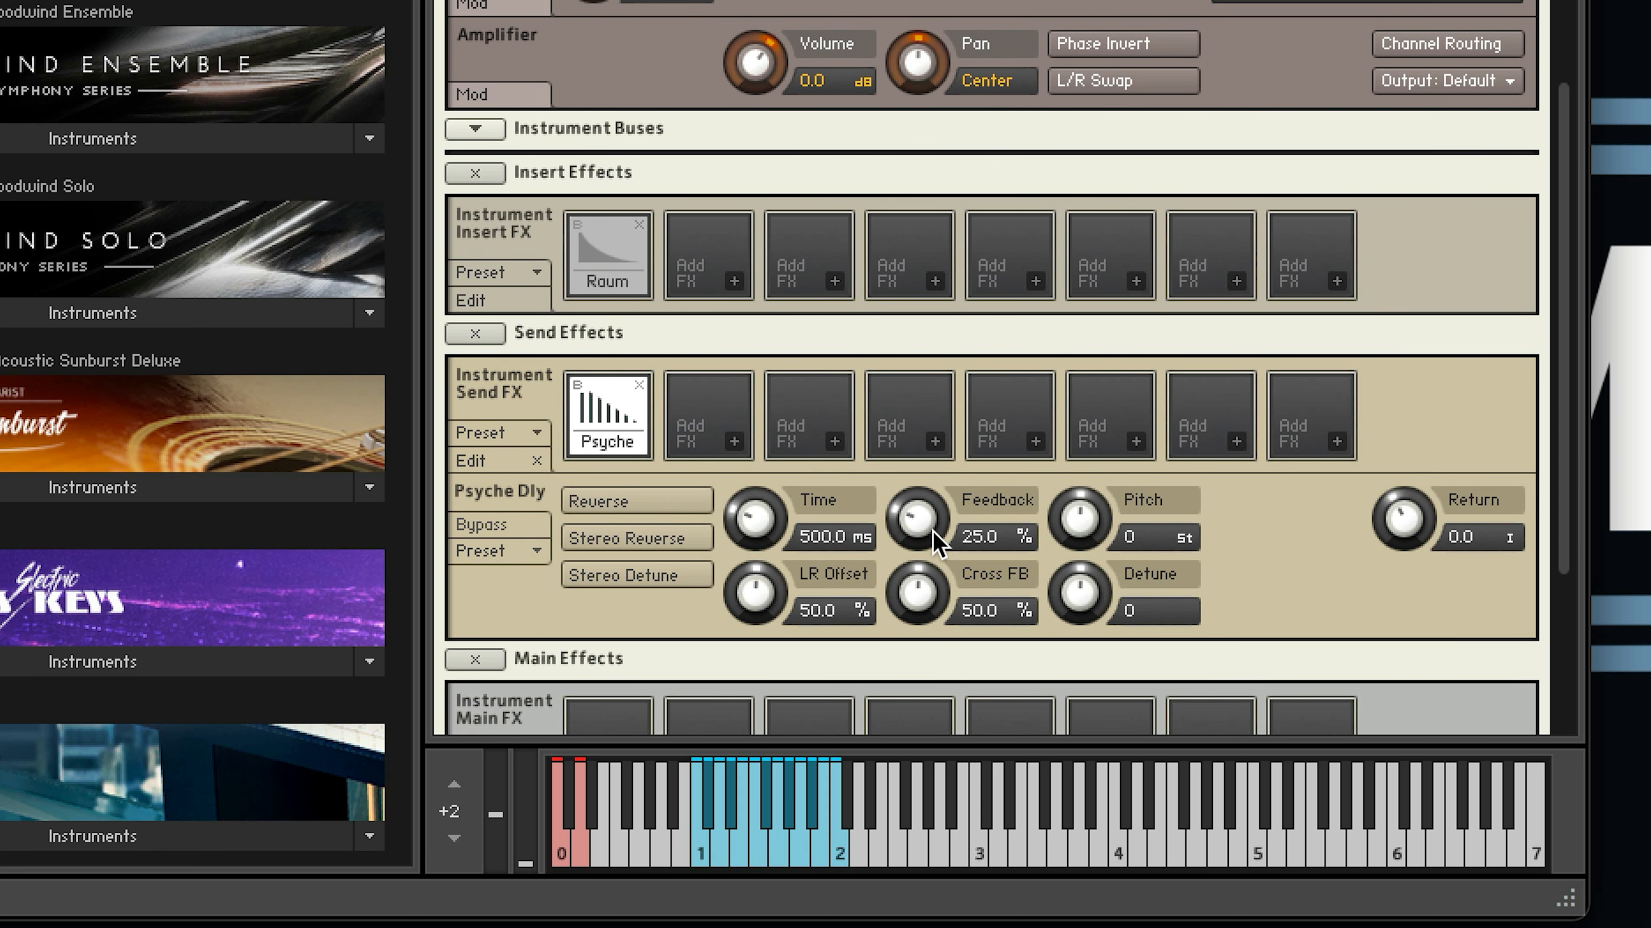
left_click_drag(917, 519, 929, 380)
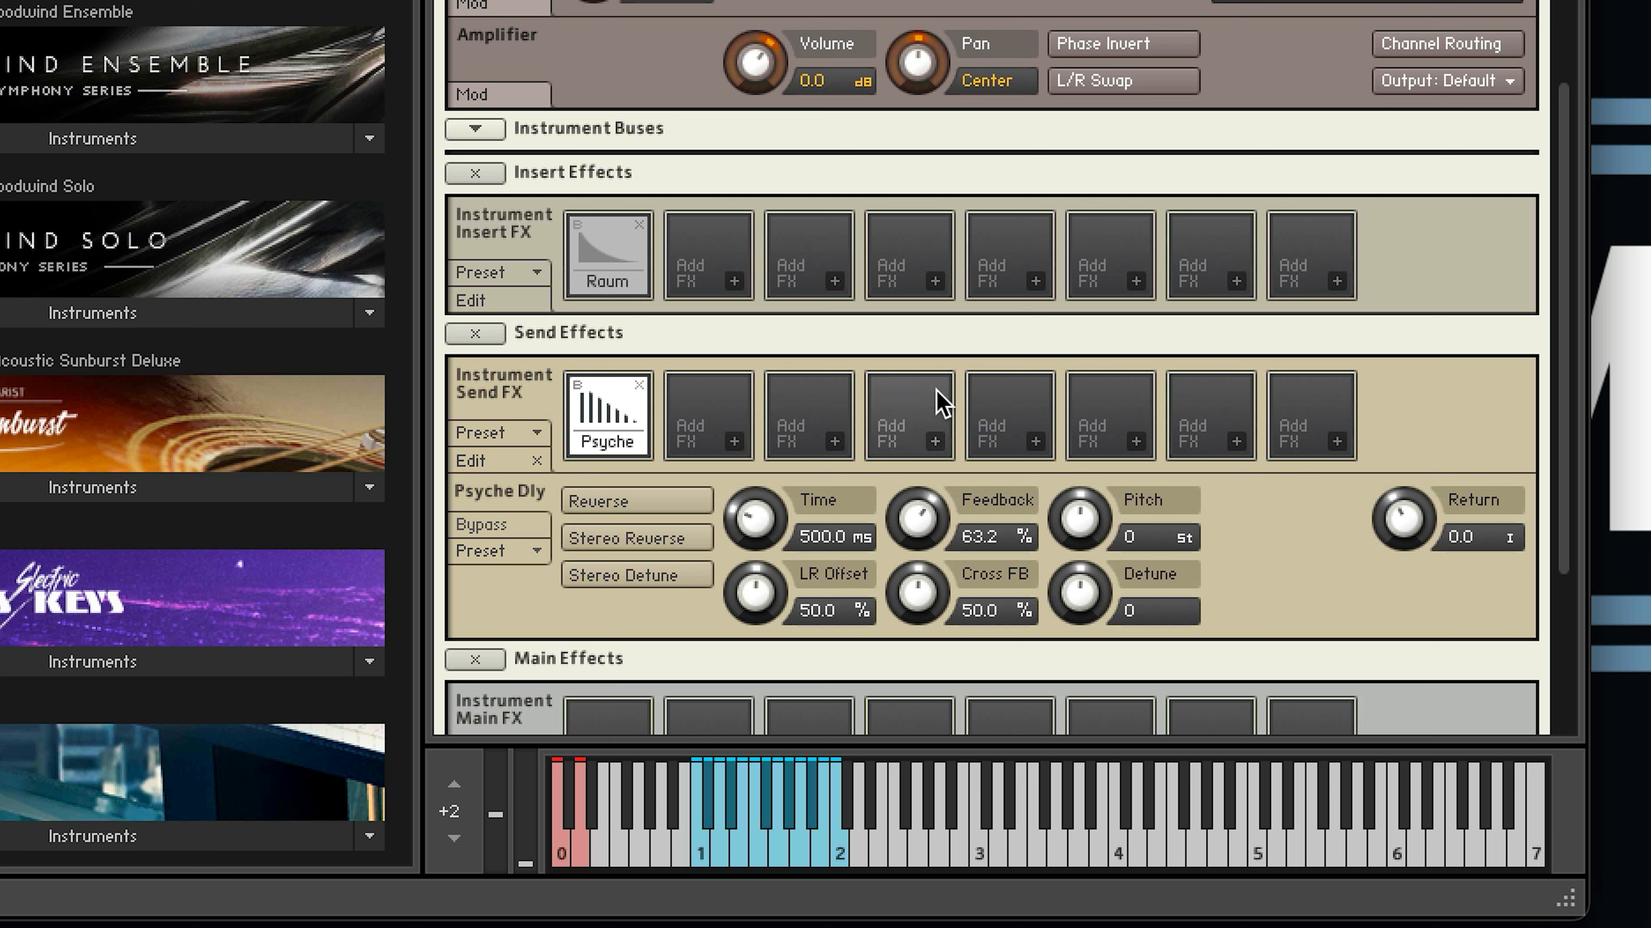
left_click_drag(1073, 524, 1076, 491)
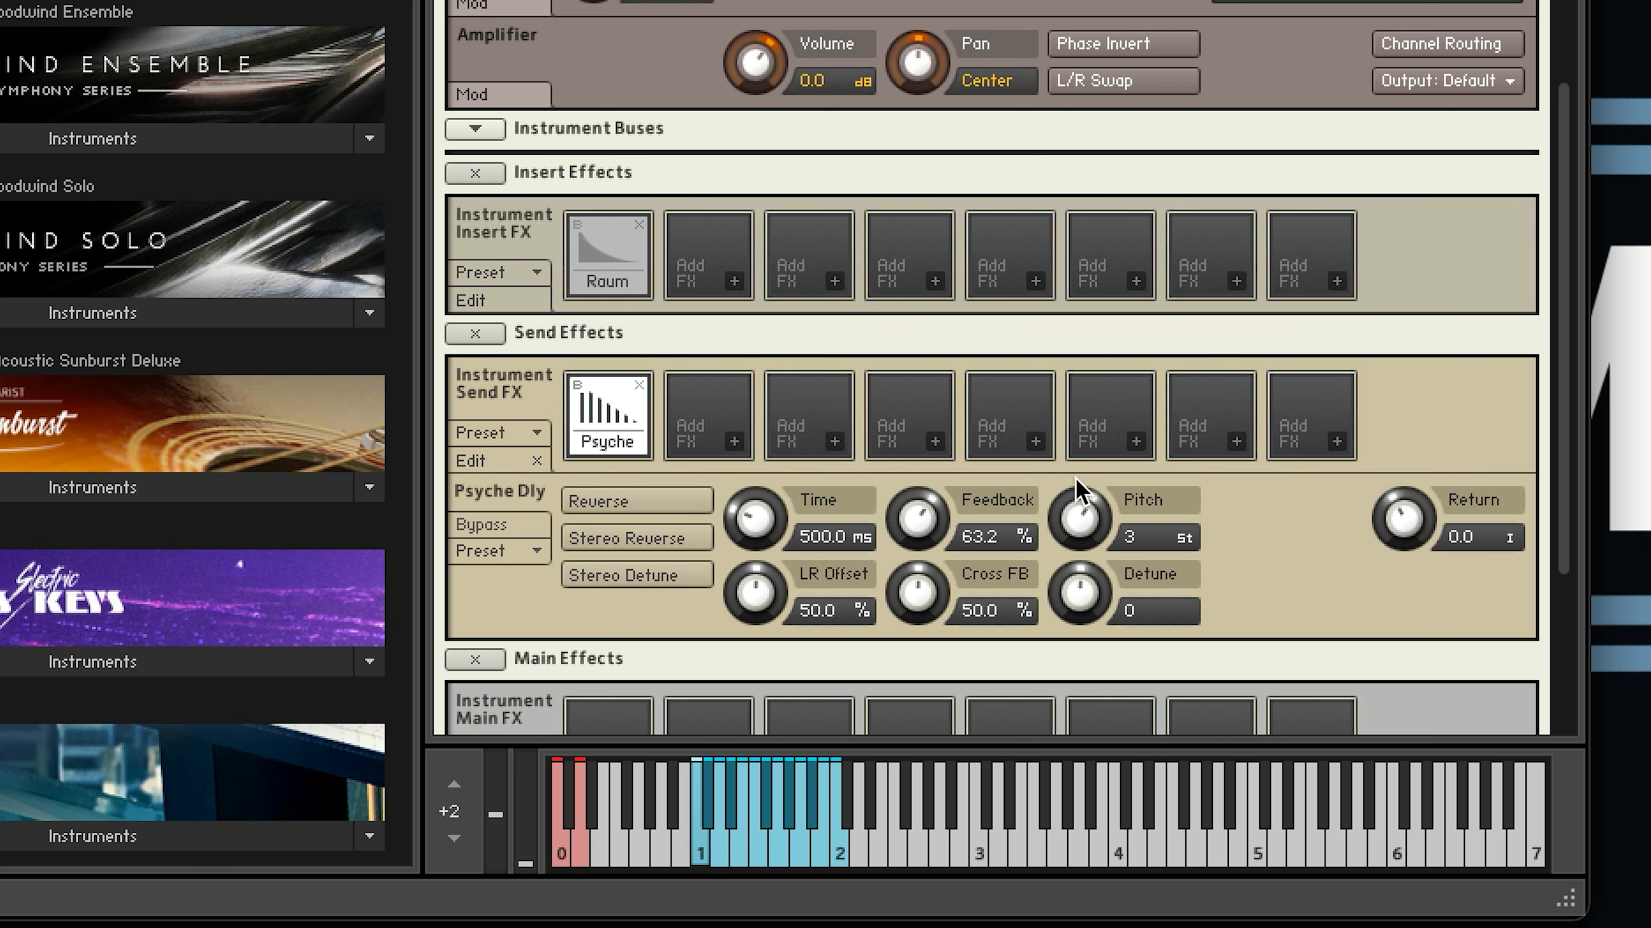
left_click_drag(762, 520, 767, 533)
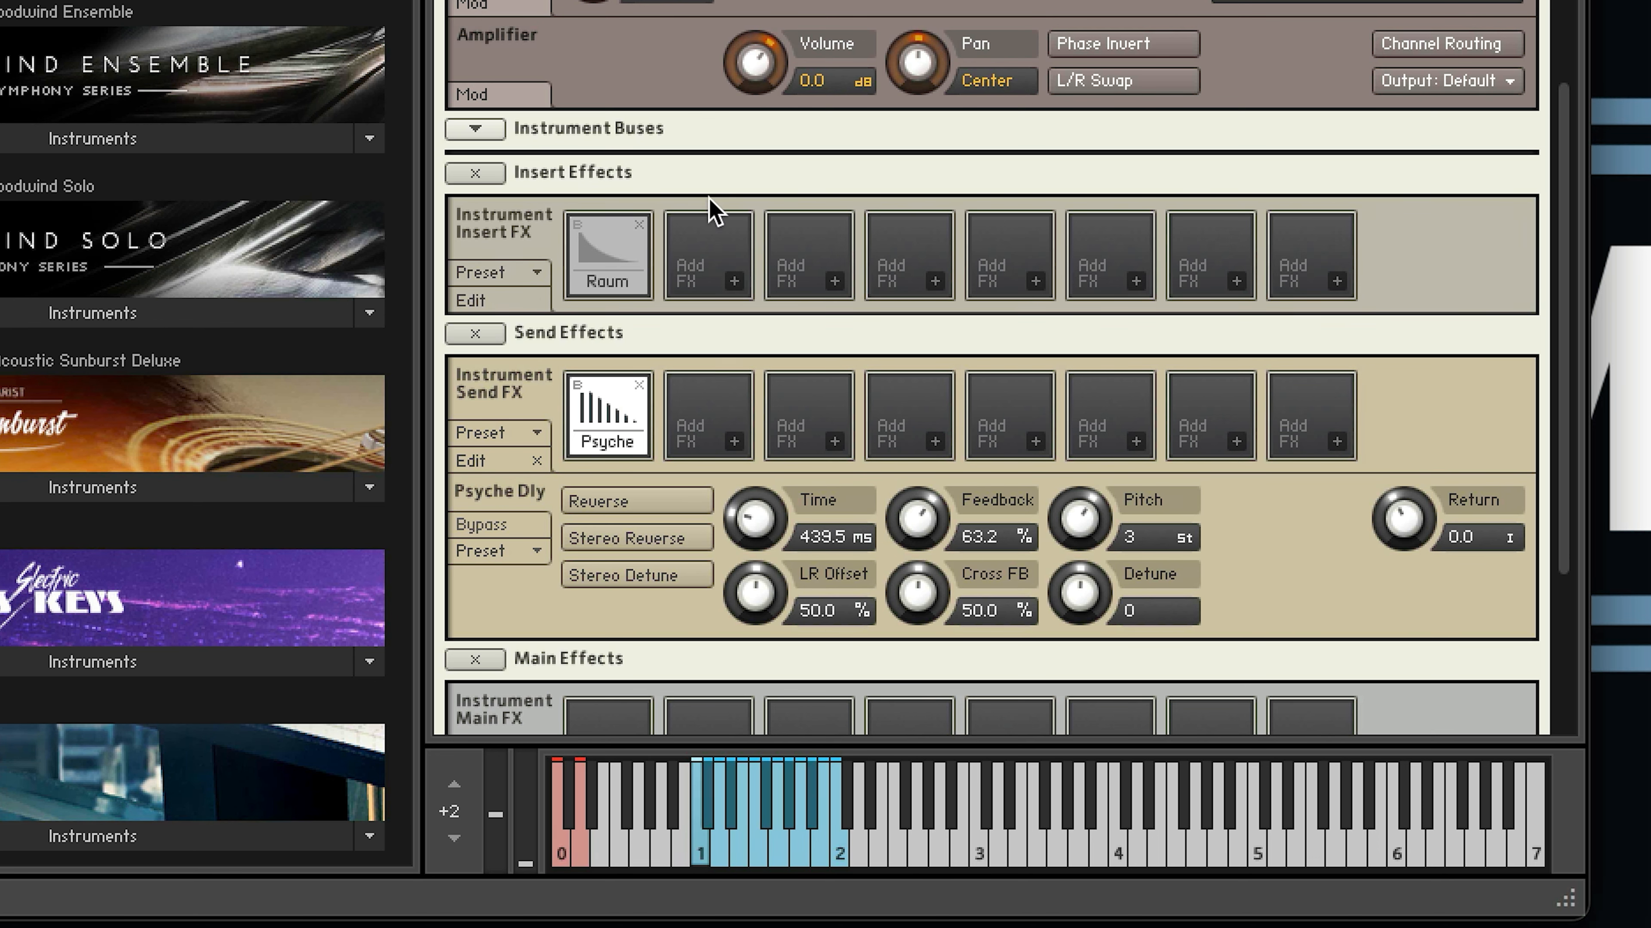
- Add Send Levels to the first Group Insert FX slot of the group that starts on key C0 and turn down its Psyche send
scroll(806, 49, "up", 2)
scroll(806, 48, "up", 6)
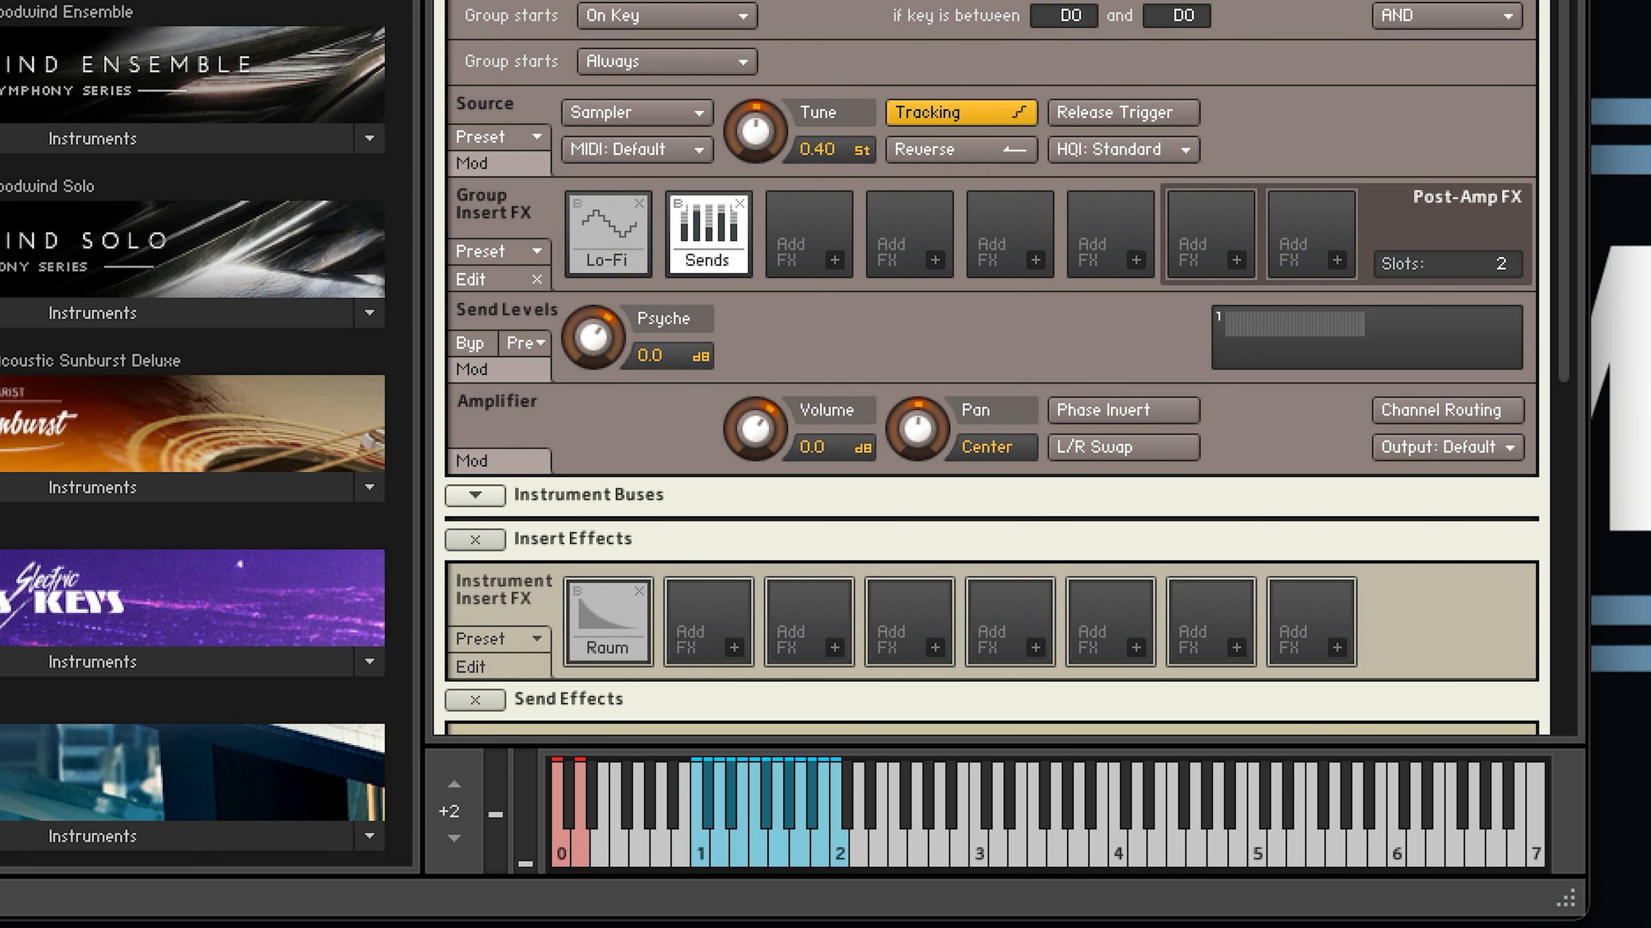
left_click(598, 1)
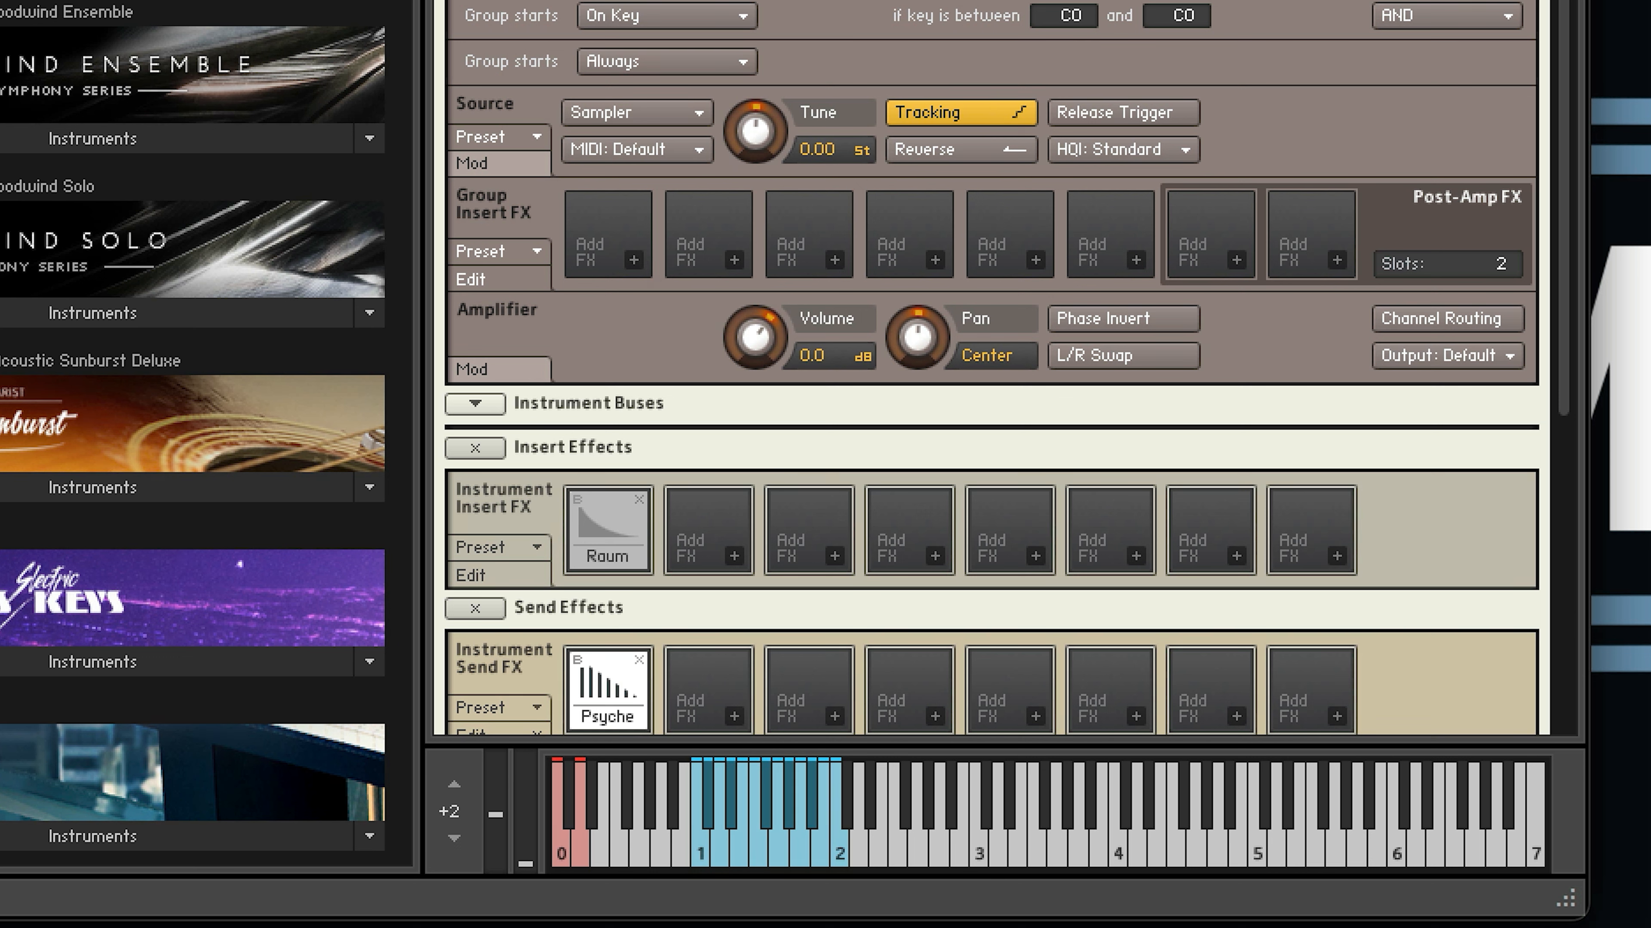
left_click(635, 259)
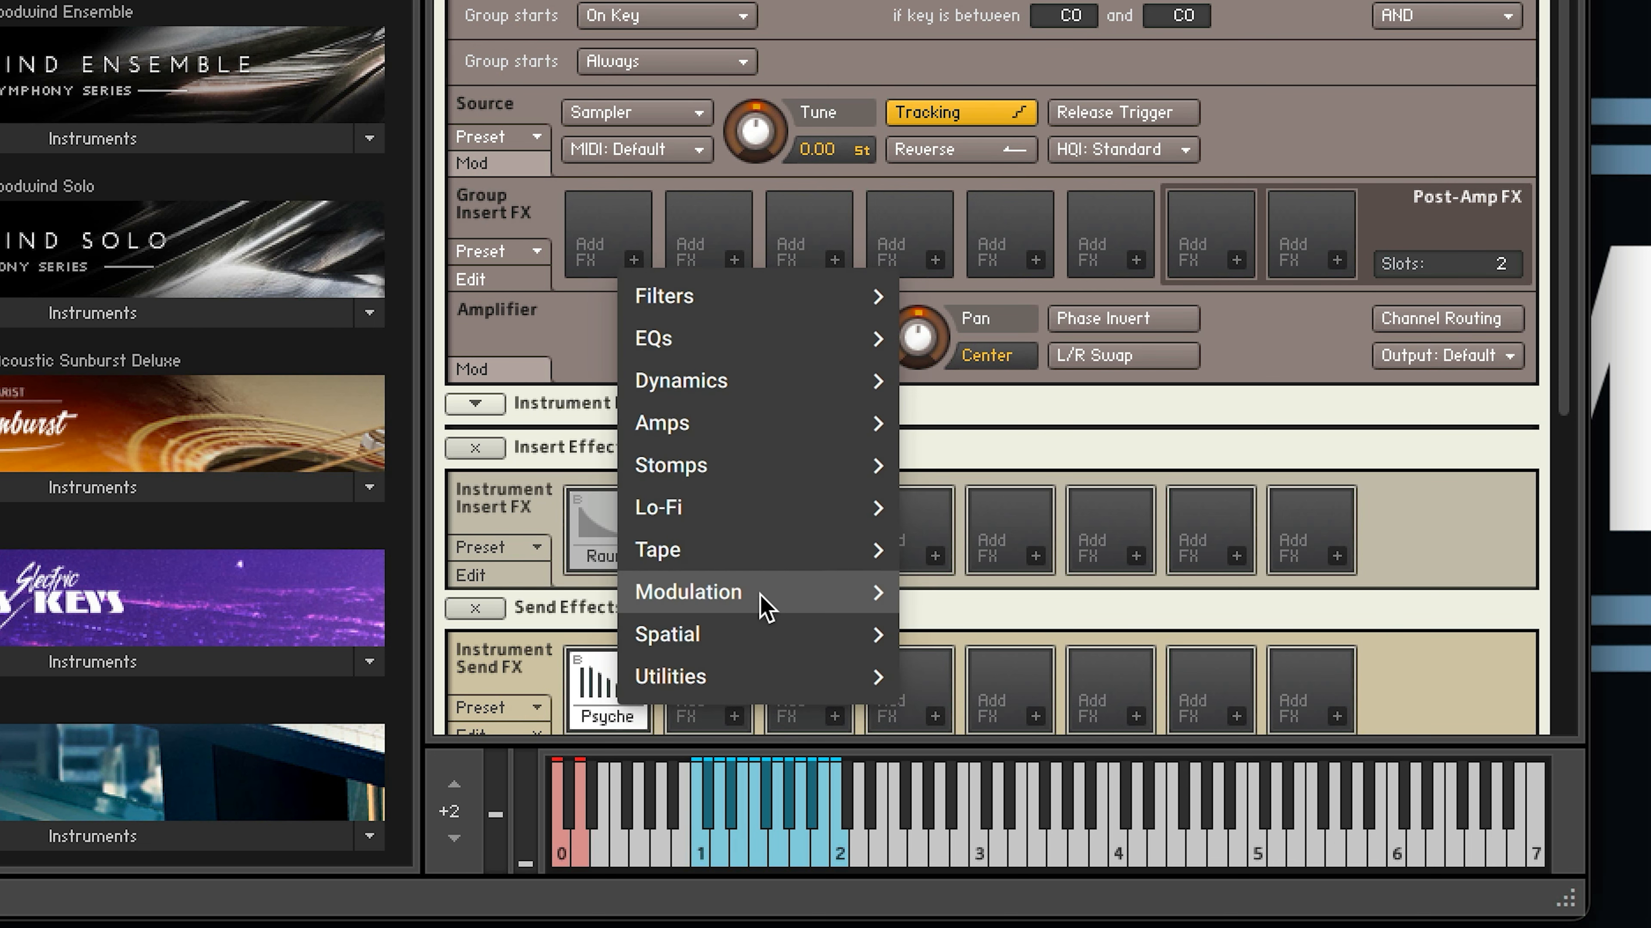
mouse_move(780, 676)
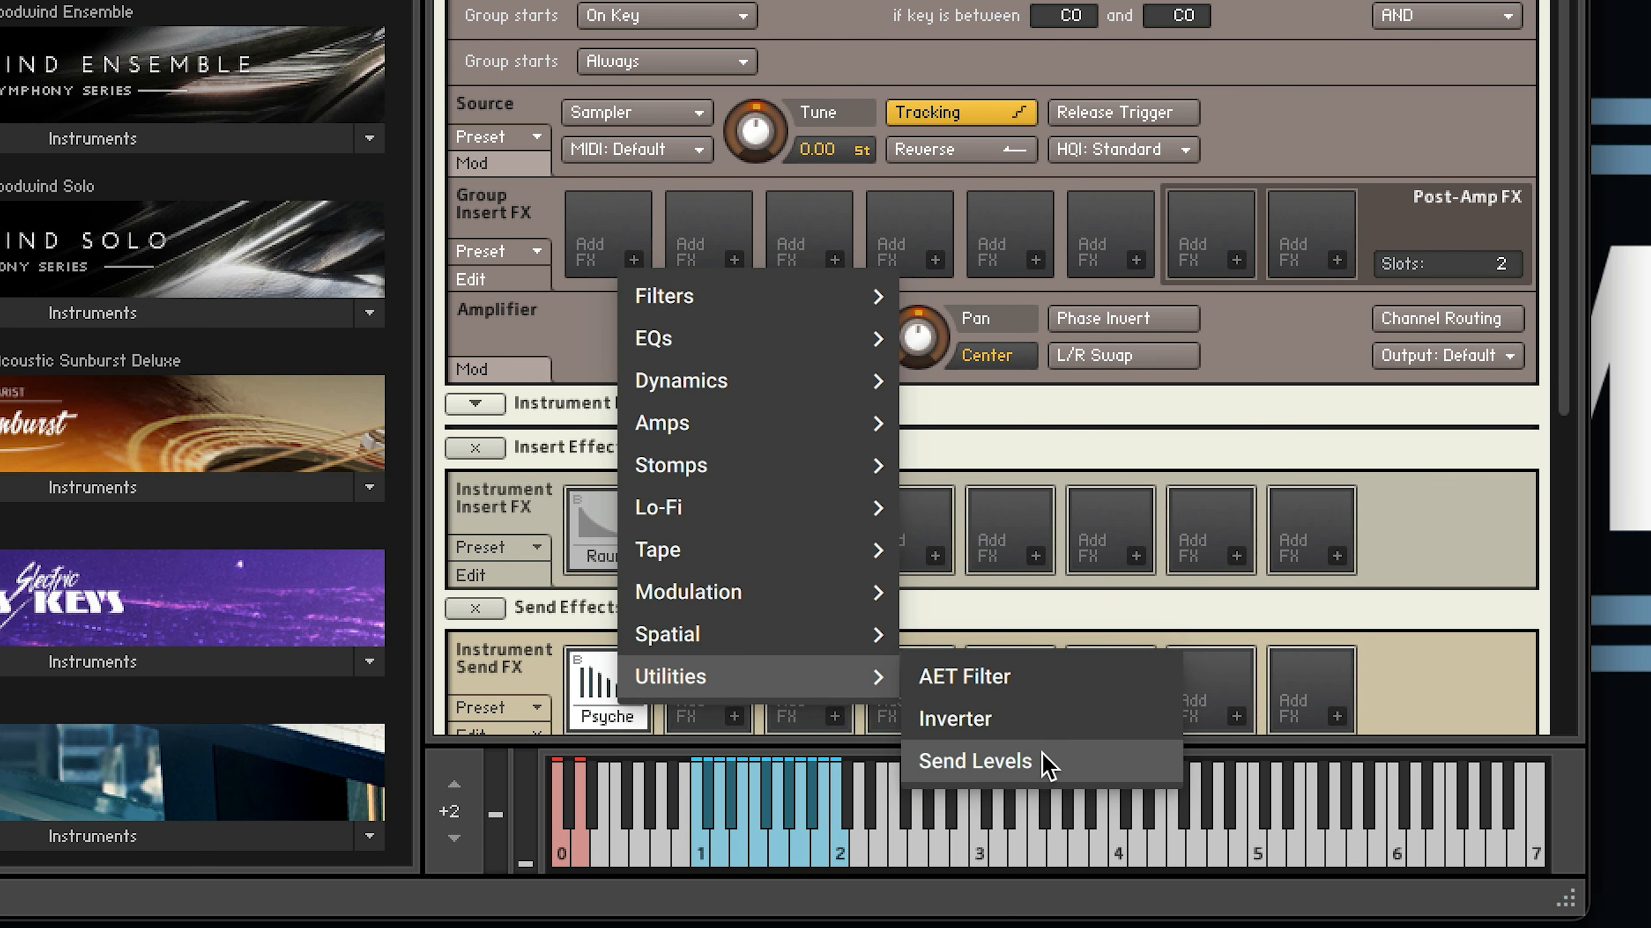
left_click(975, 760)
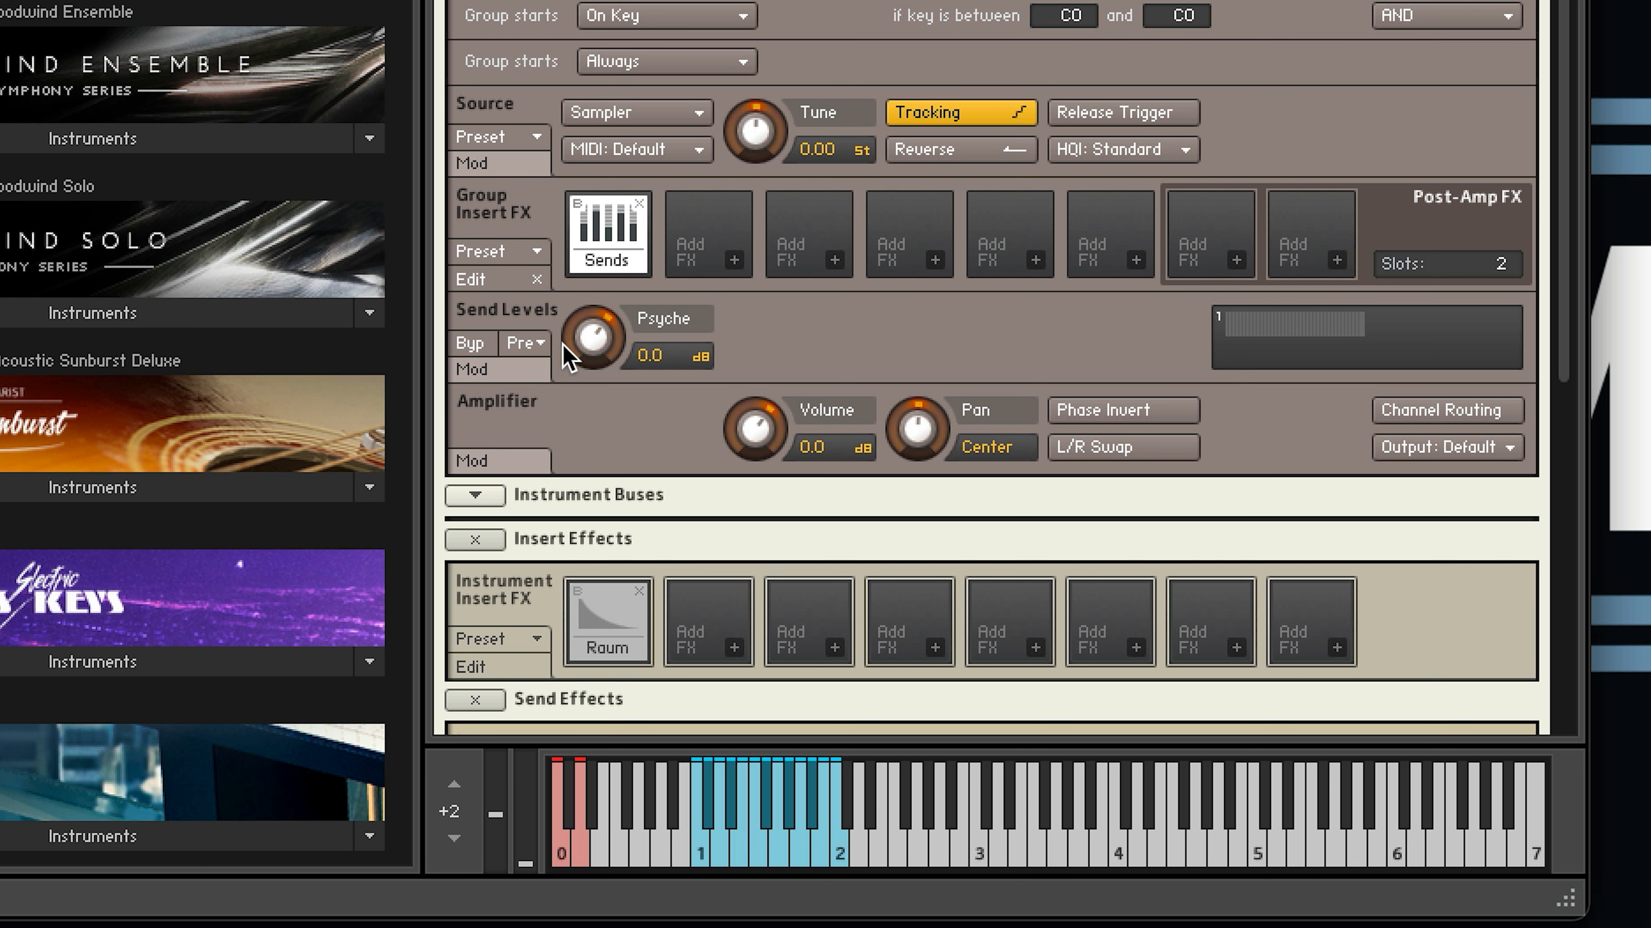
left_click_drag(587, 348, 610, 510)
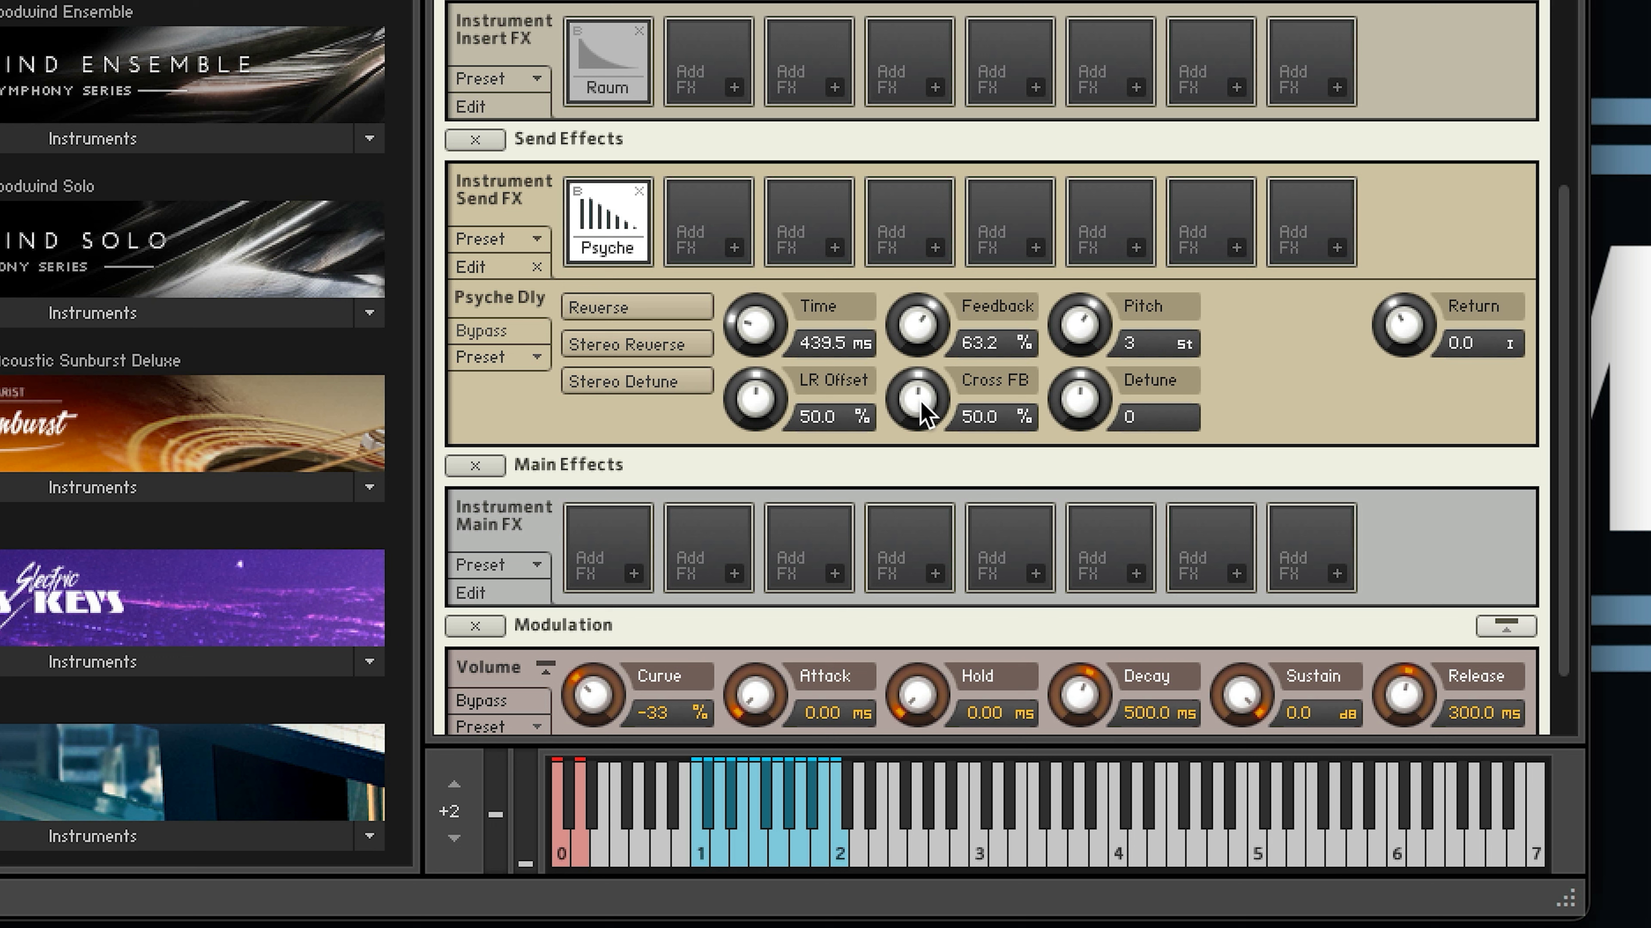
- Add the Wow/Flutter tape effect to the first Instrument Main FX slot
left_click(632, 576)
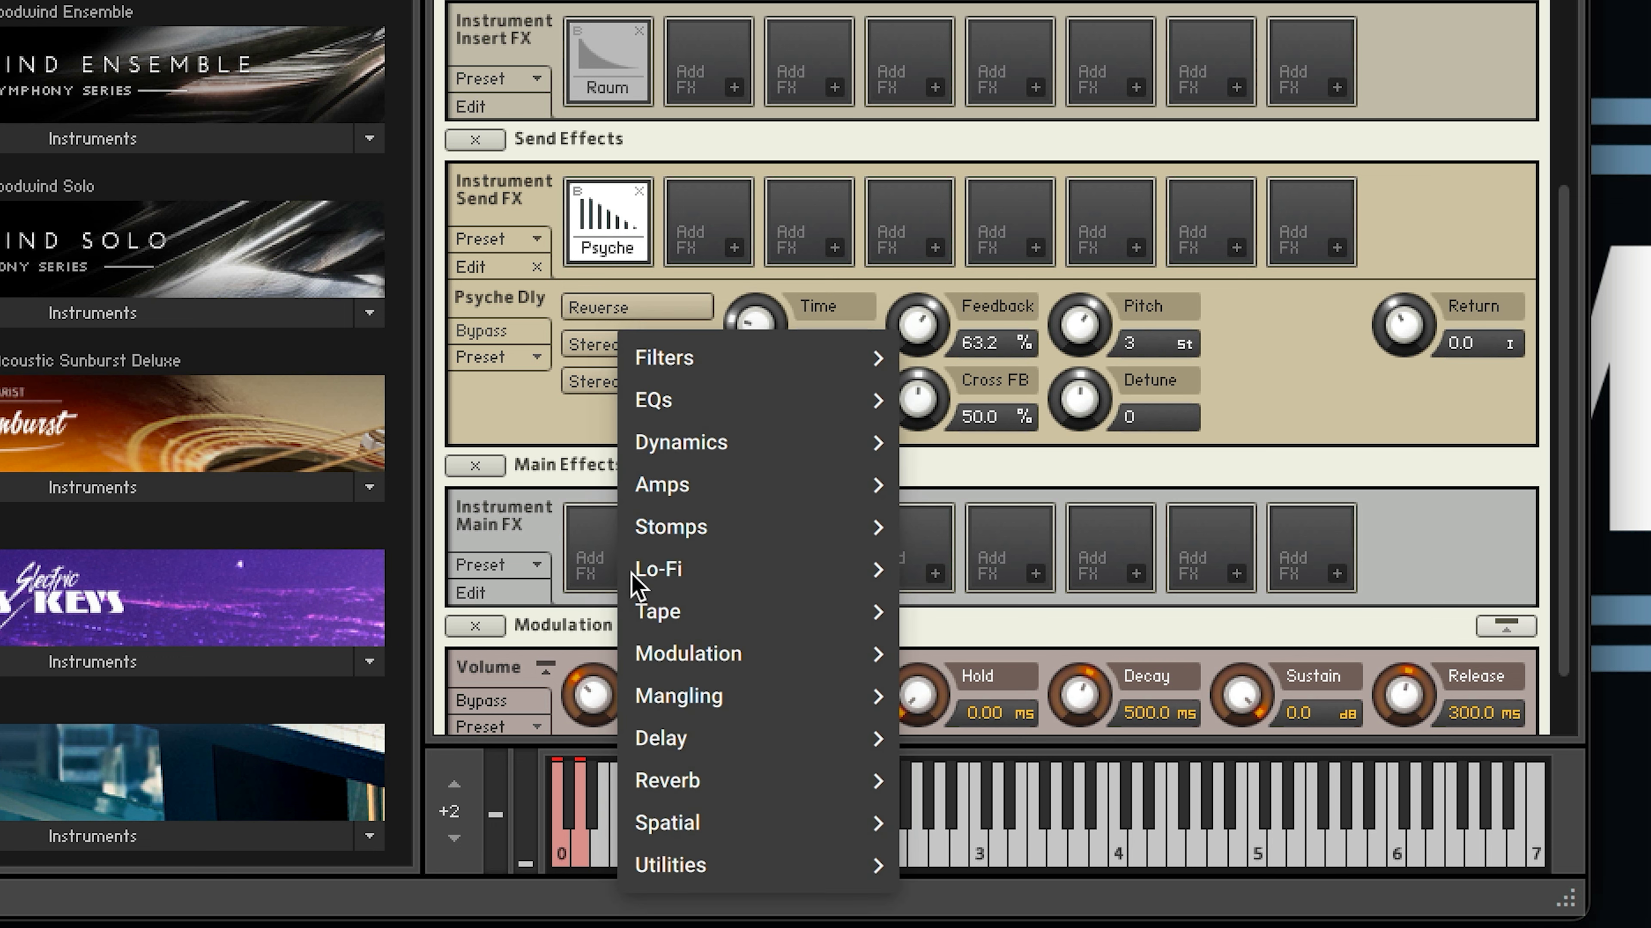
mouse_move(634, 584)
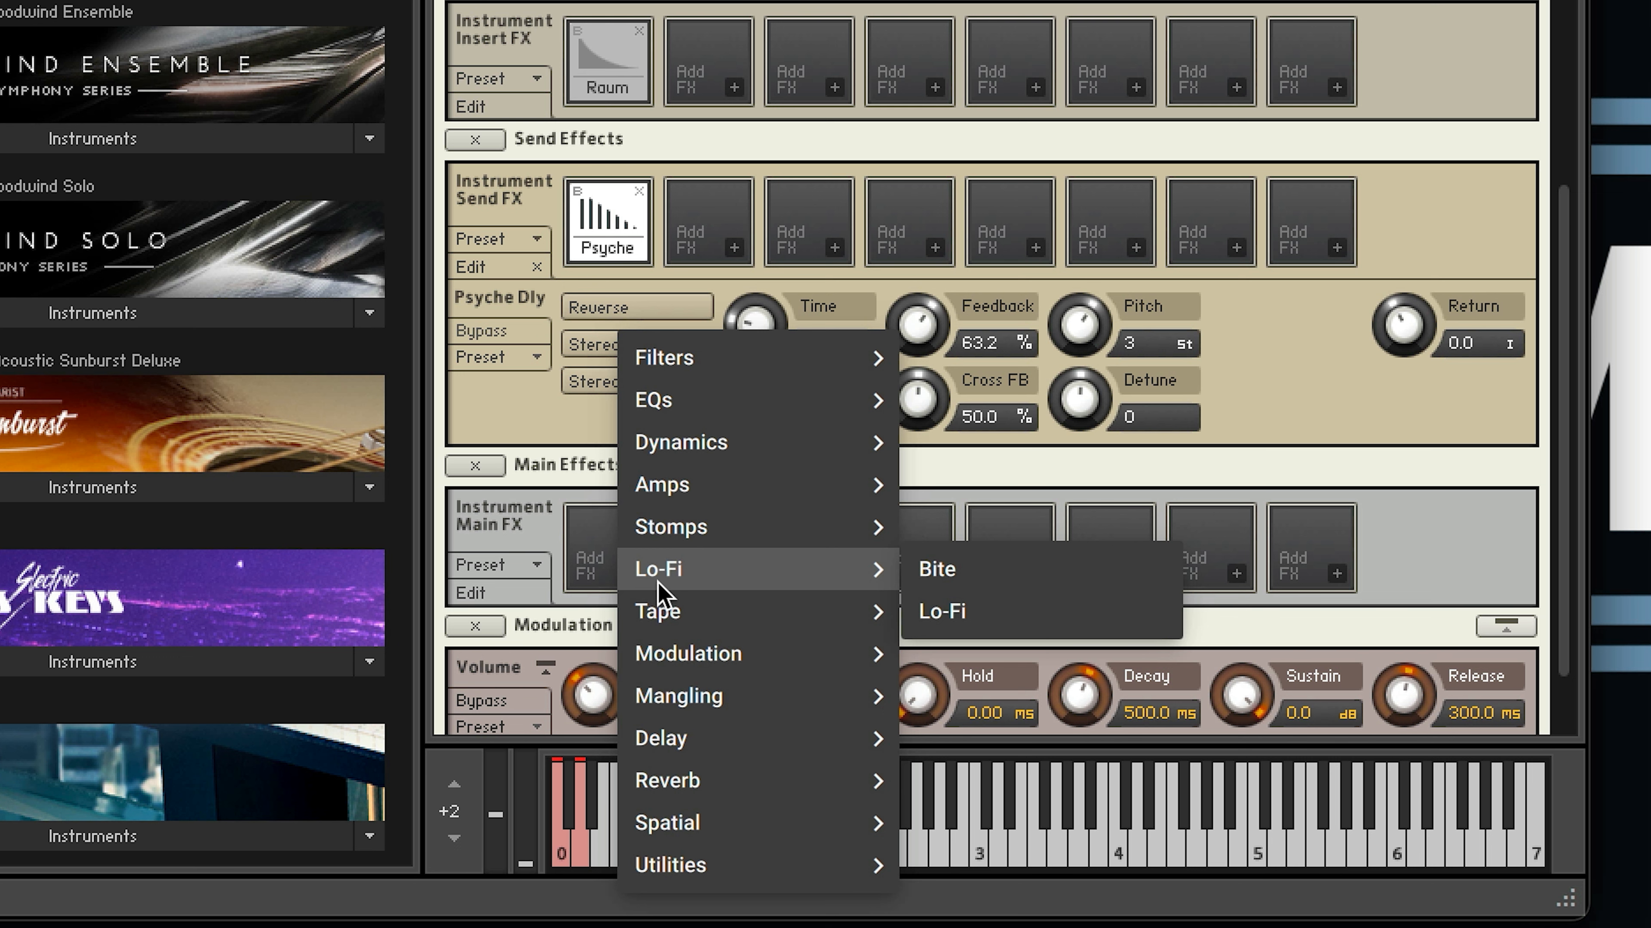
mouse_move(666, 615)
left_click(1027, 651)
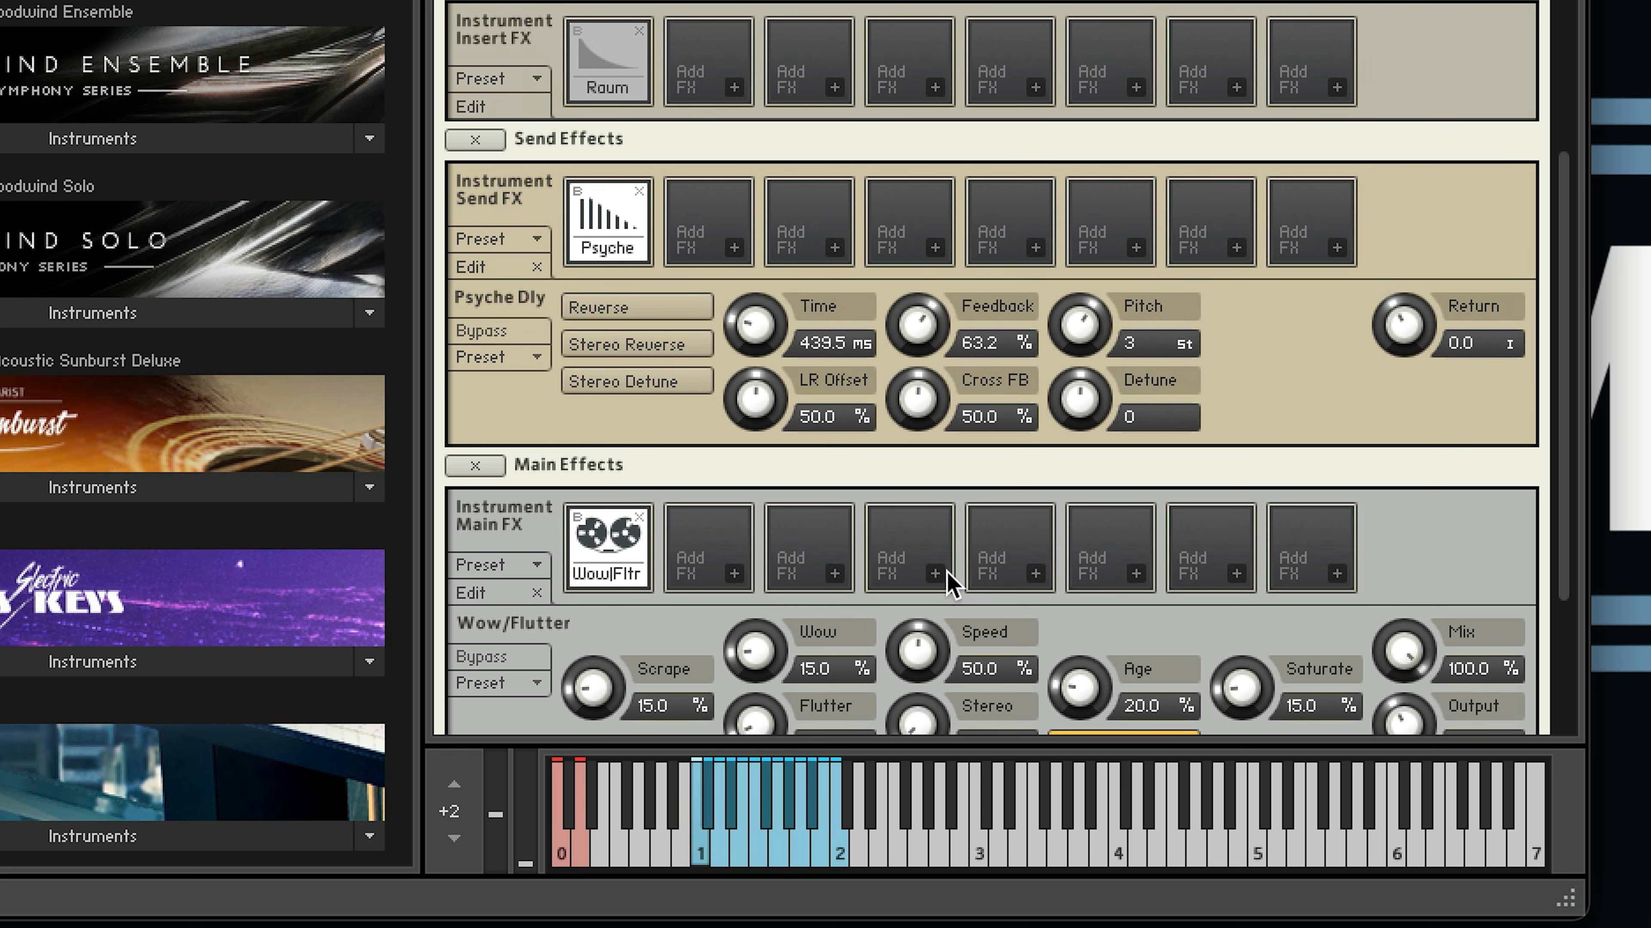
- Set the Wow/Flutter effect's Wow to 30.9 % and Mix to 31.8 %, toggling its bypass on and off to compare
scroll(741, 611, "down", 2)
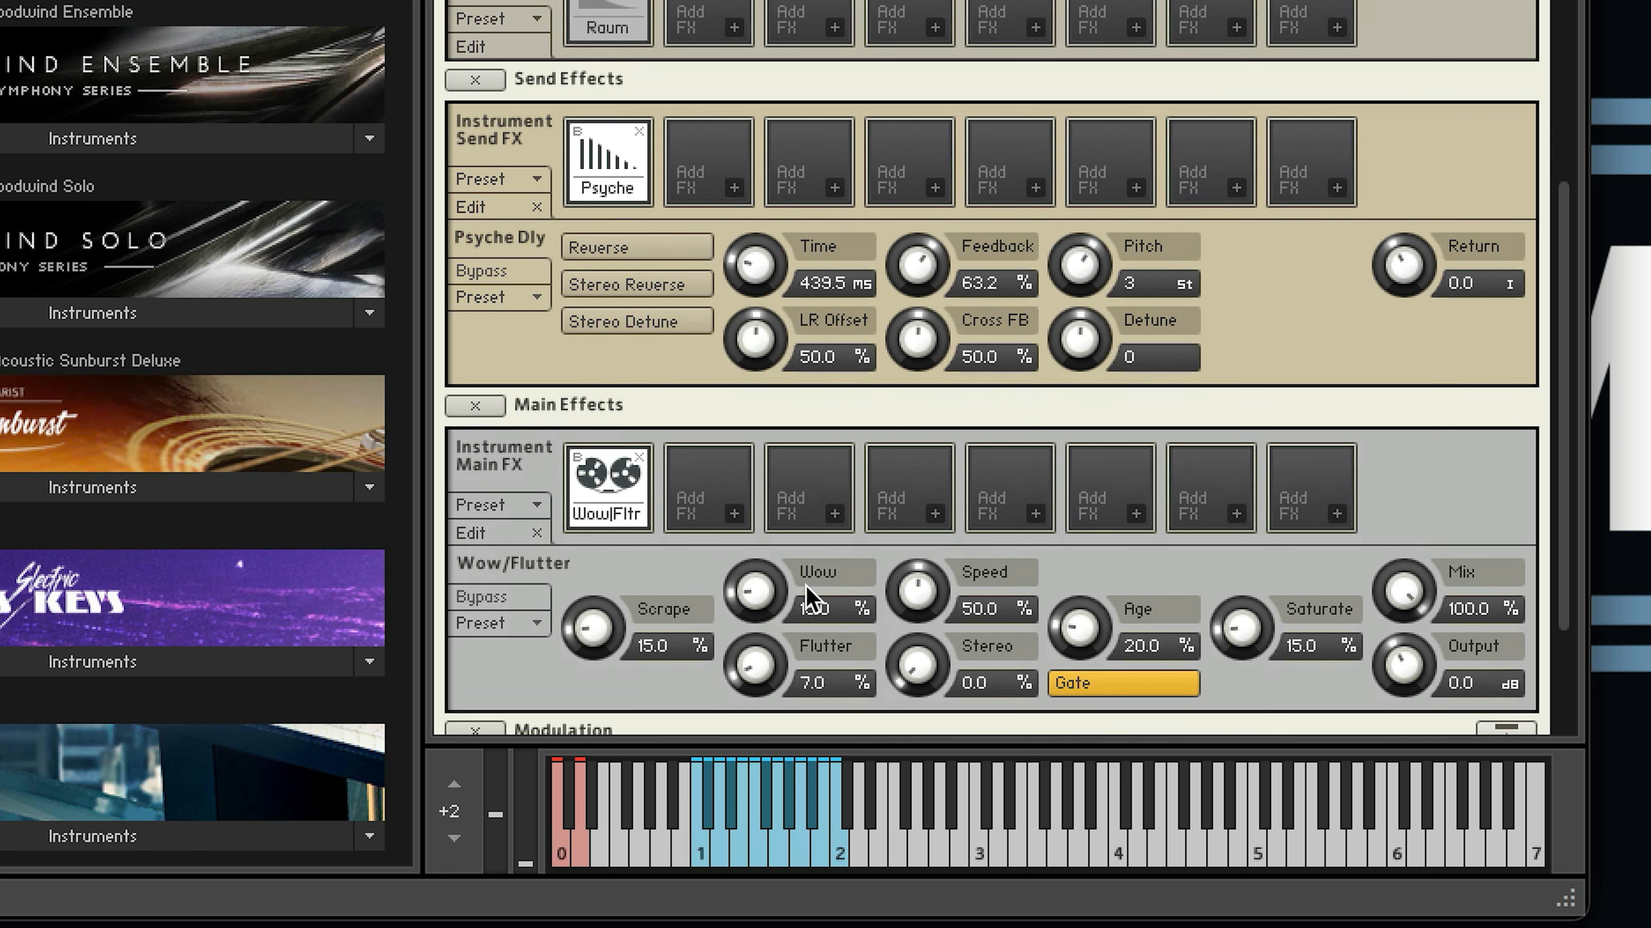
left_click_drag(755, 597, 761, 536)
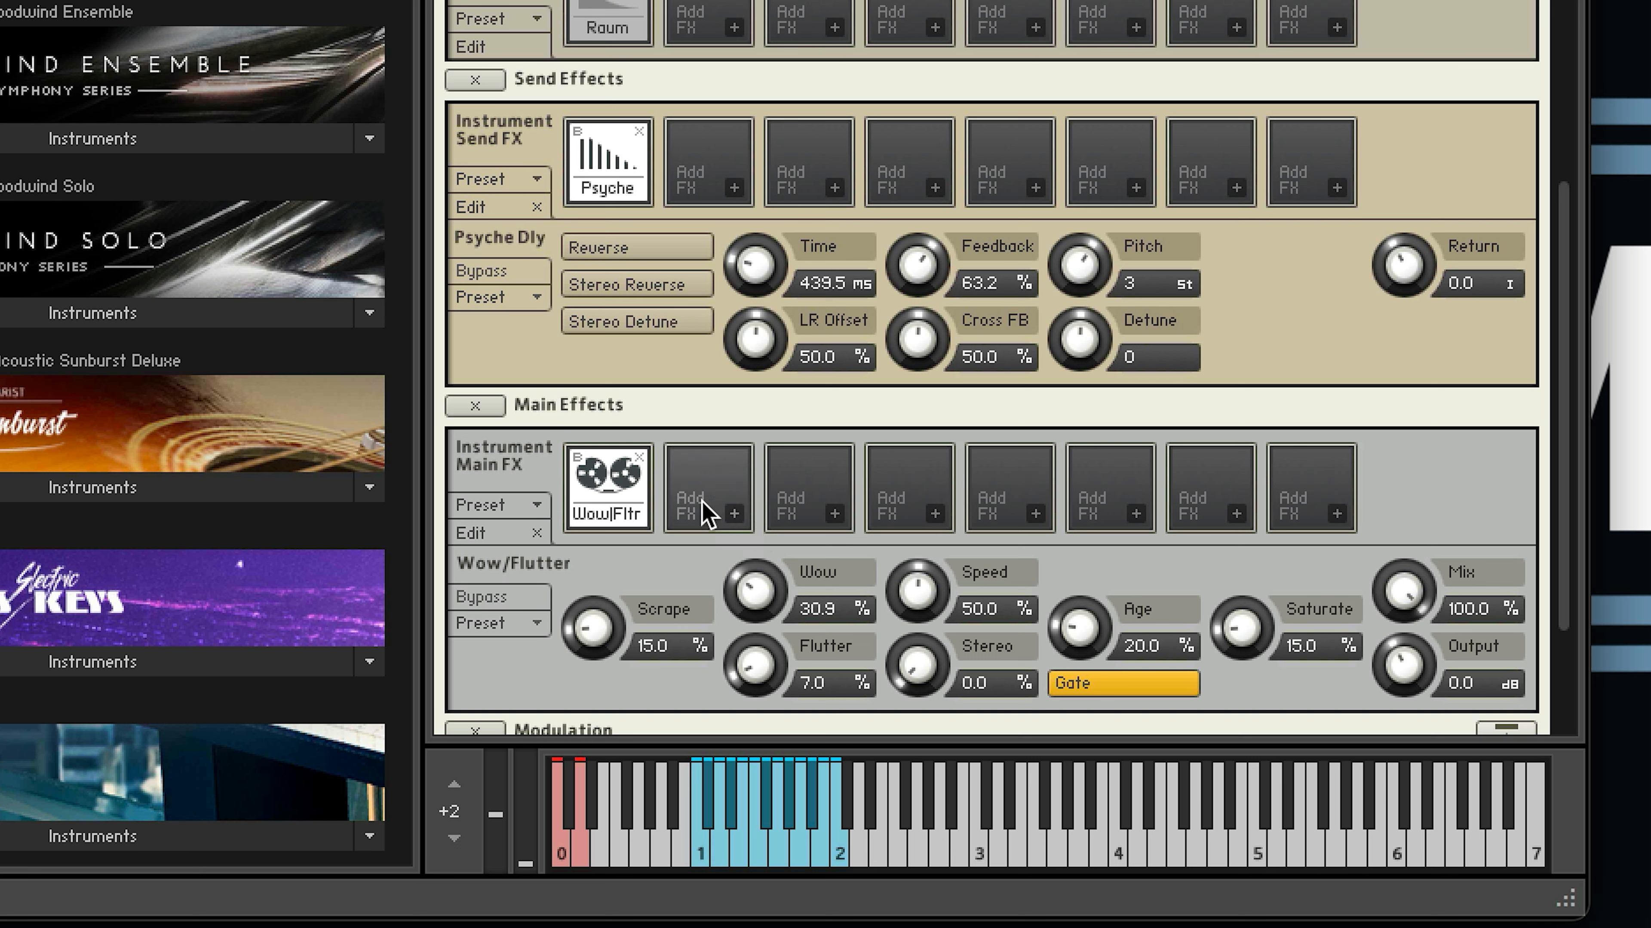
left_click(577, 457)
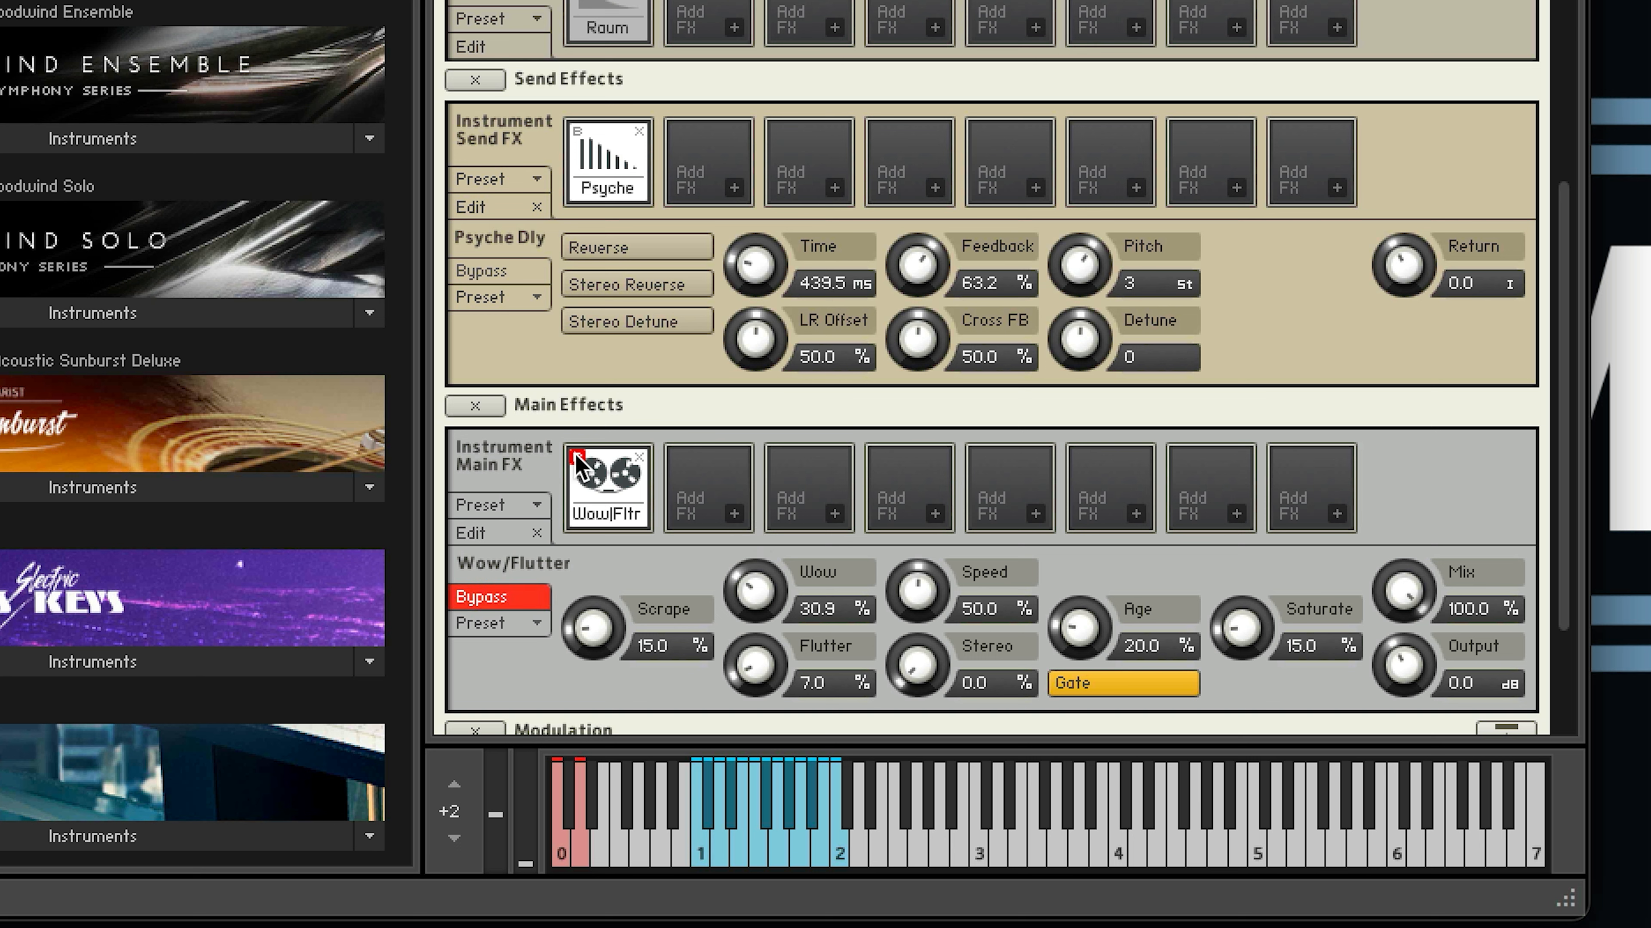
left_click(577, 457)
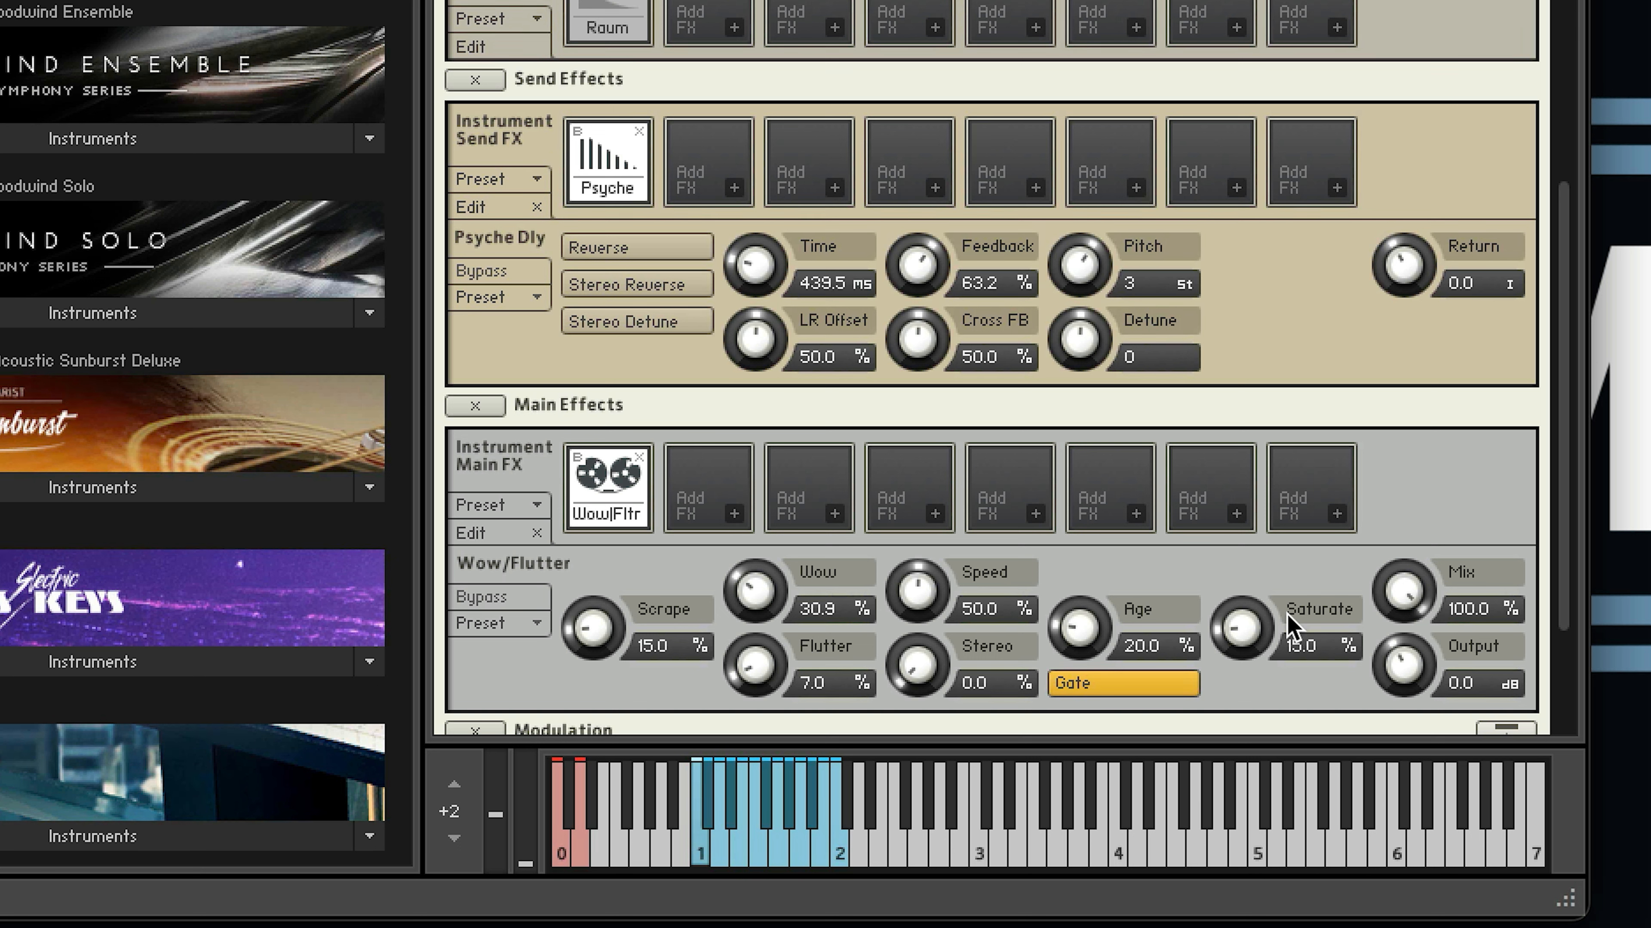
left_click_drag(1417, 595, 1412, 862)
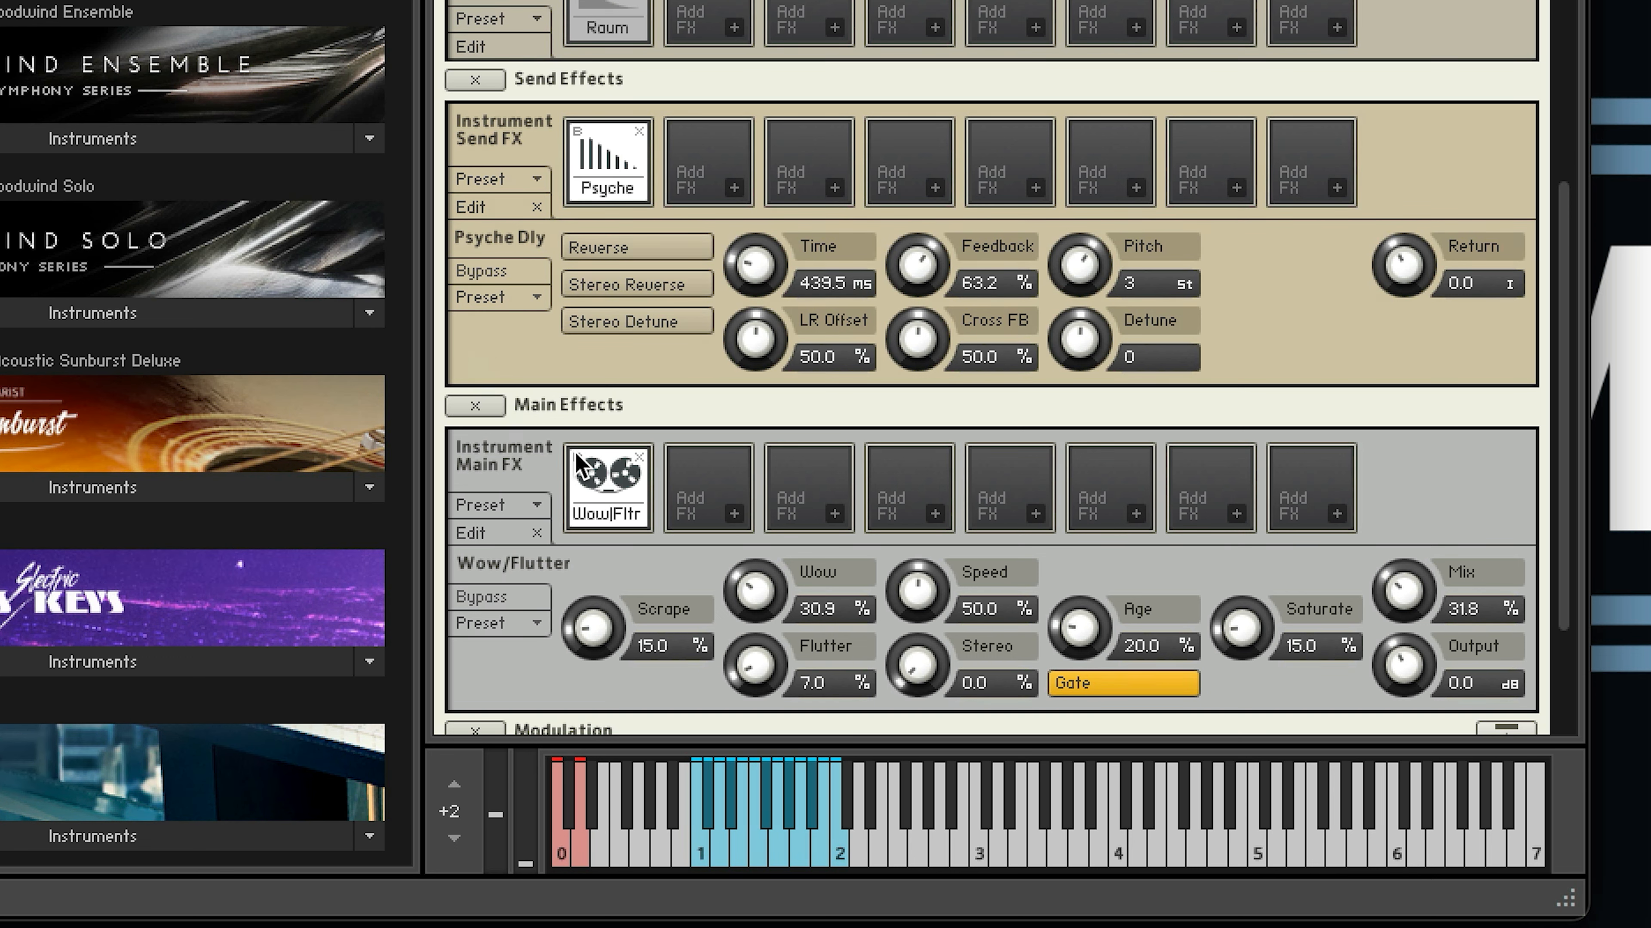
- Add a Limiter to the second Instrument Main FX slot, after the Wow/Flutter effect
left_click(748, 517)
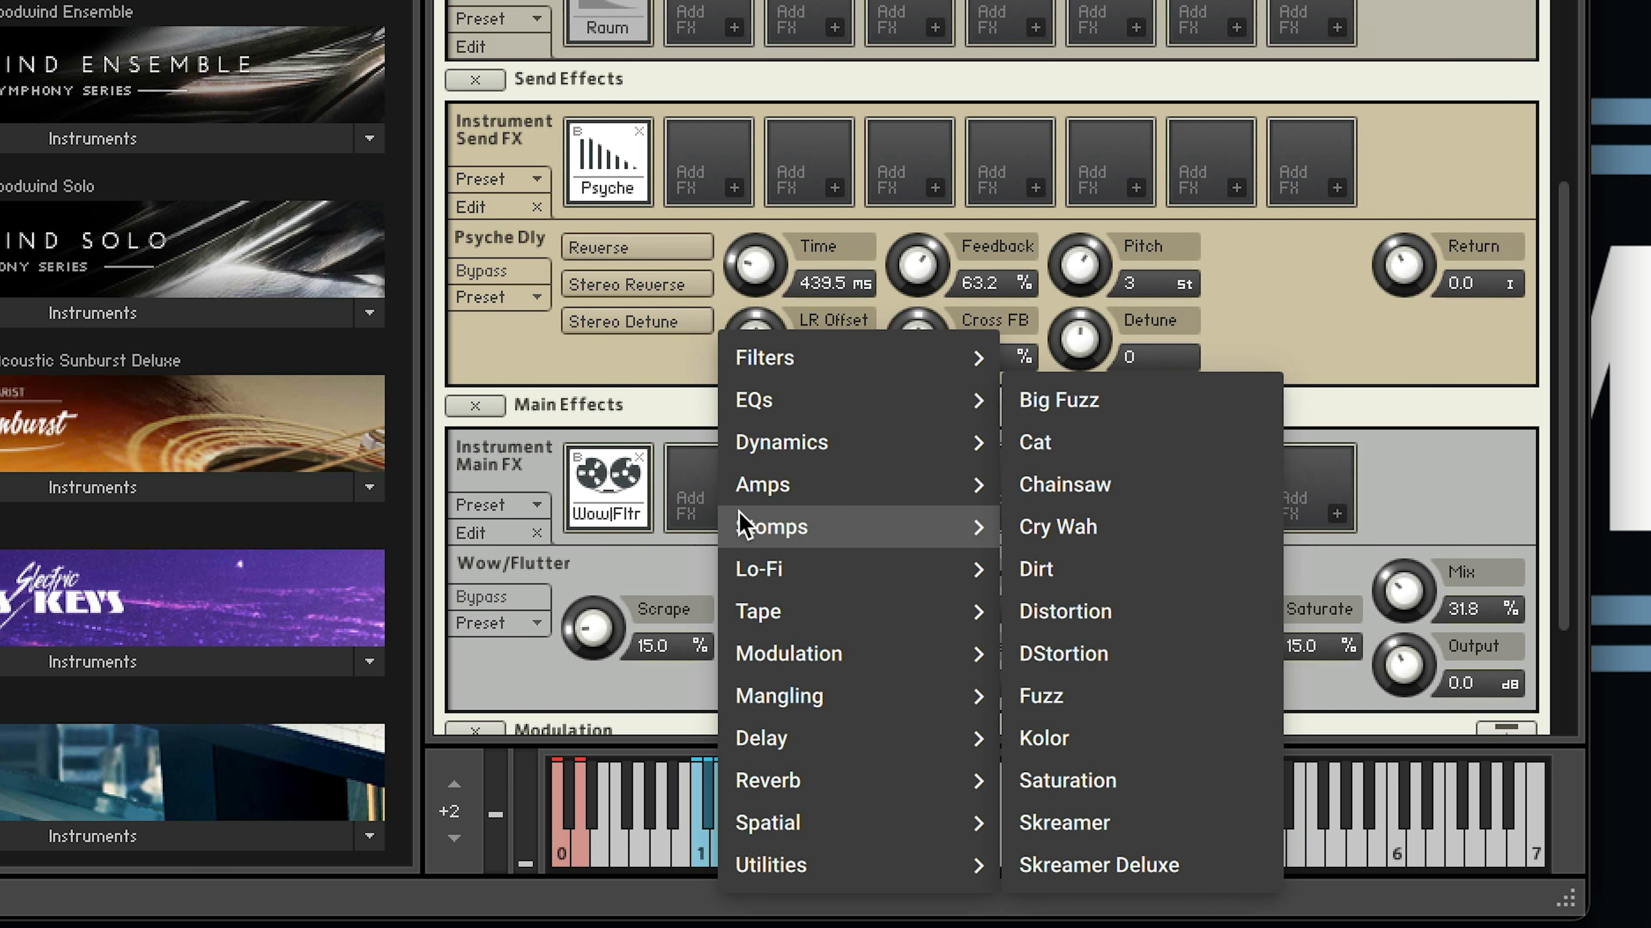
mouse_move(814, 442)
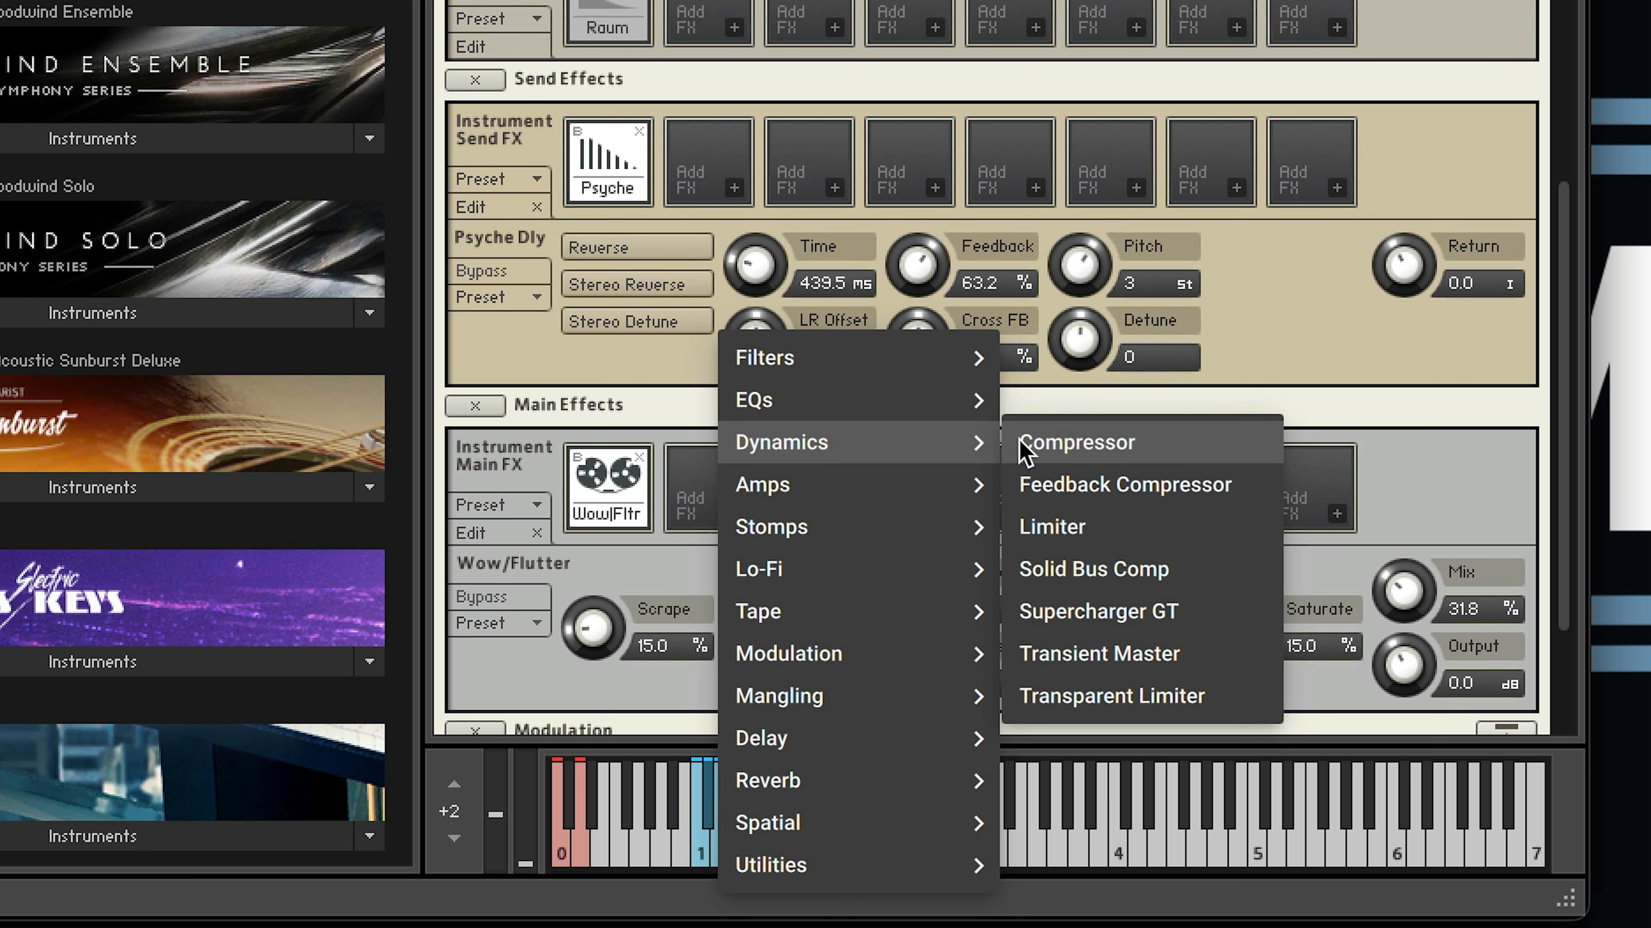
left_click(1072, 530)
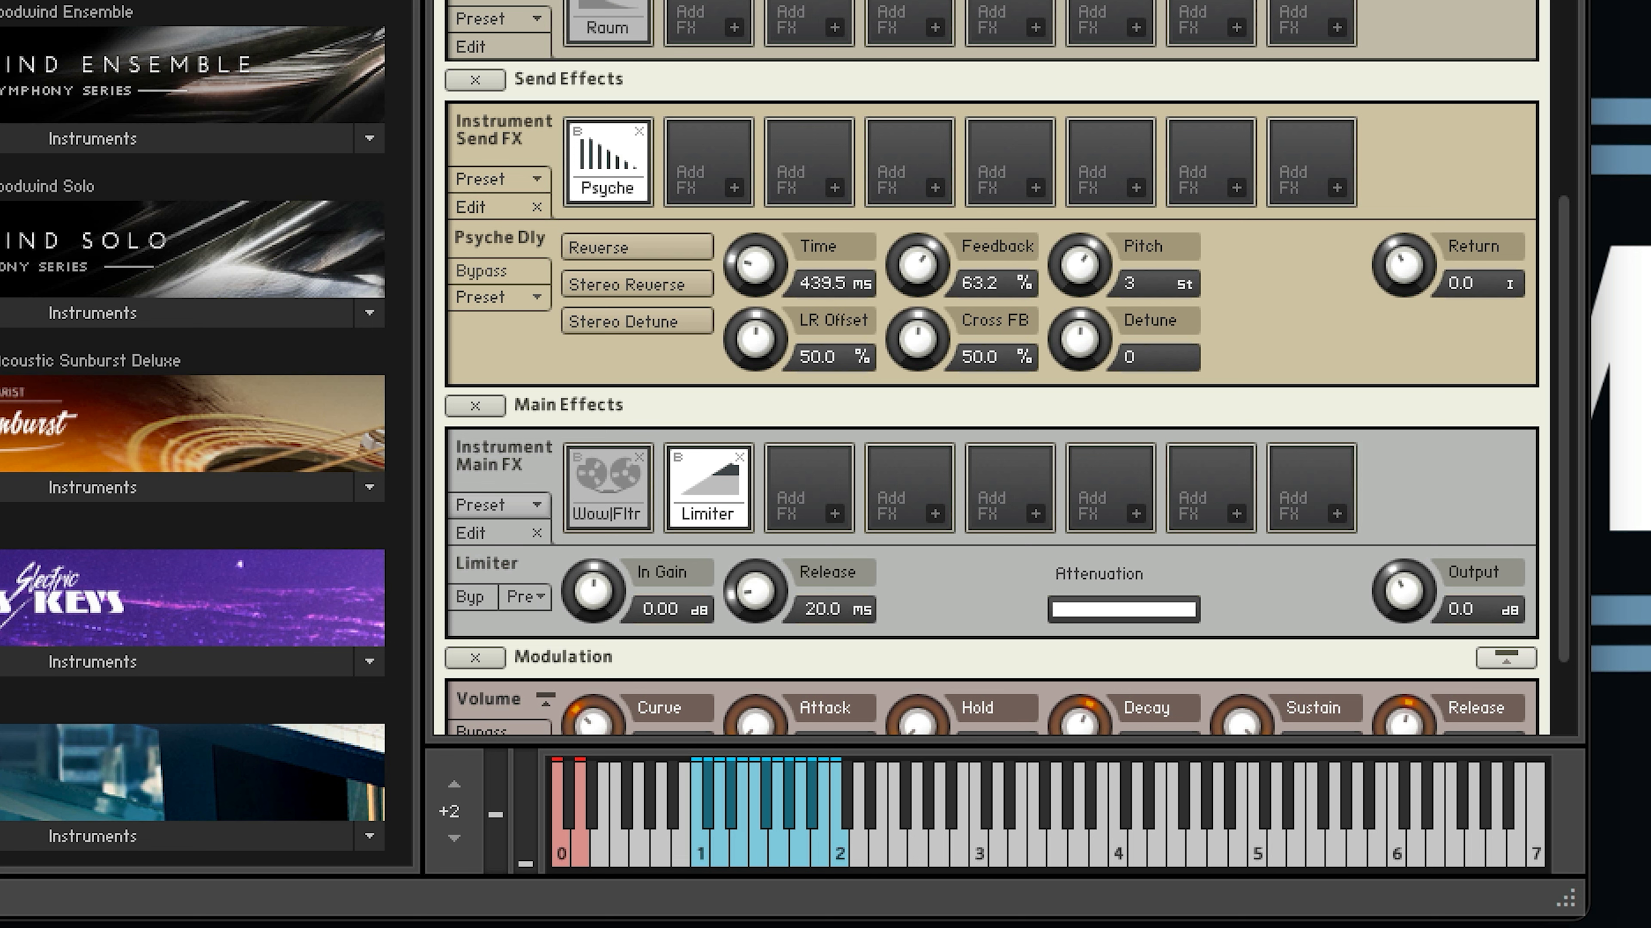
scroll(991, 368, "down", 3)
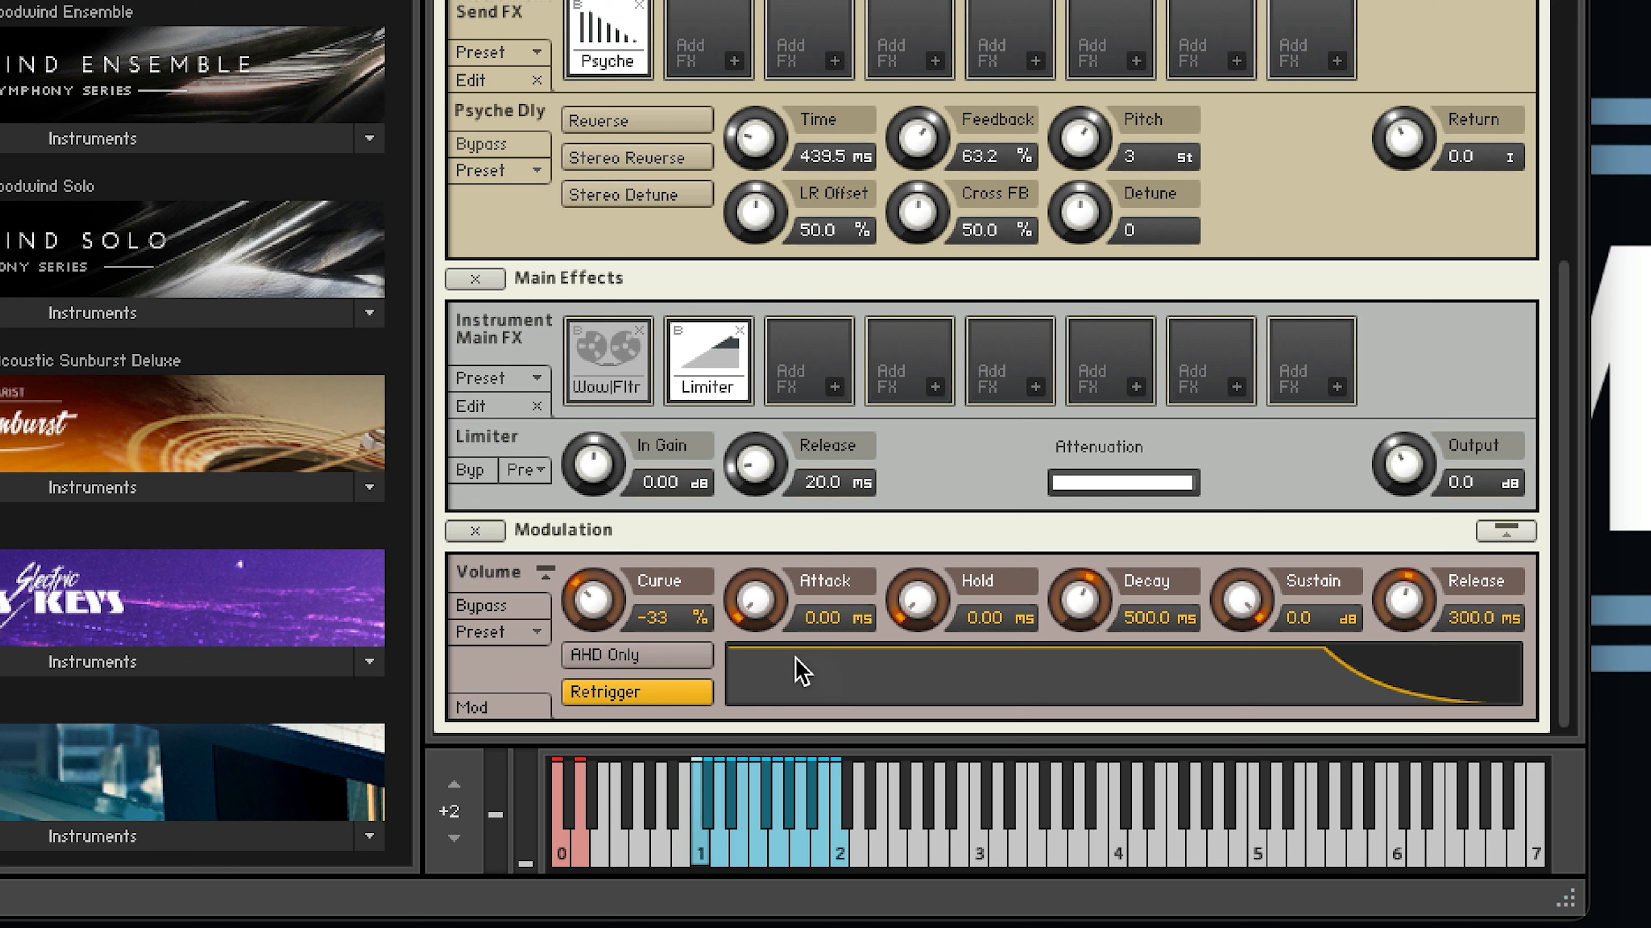
- Try a slower Attack of 171.2 ms on the Volume envelope, and return it to 0 ms
left_click_drag(750, 597, 767, 428)
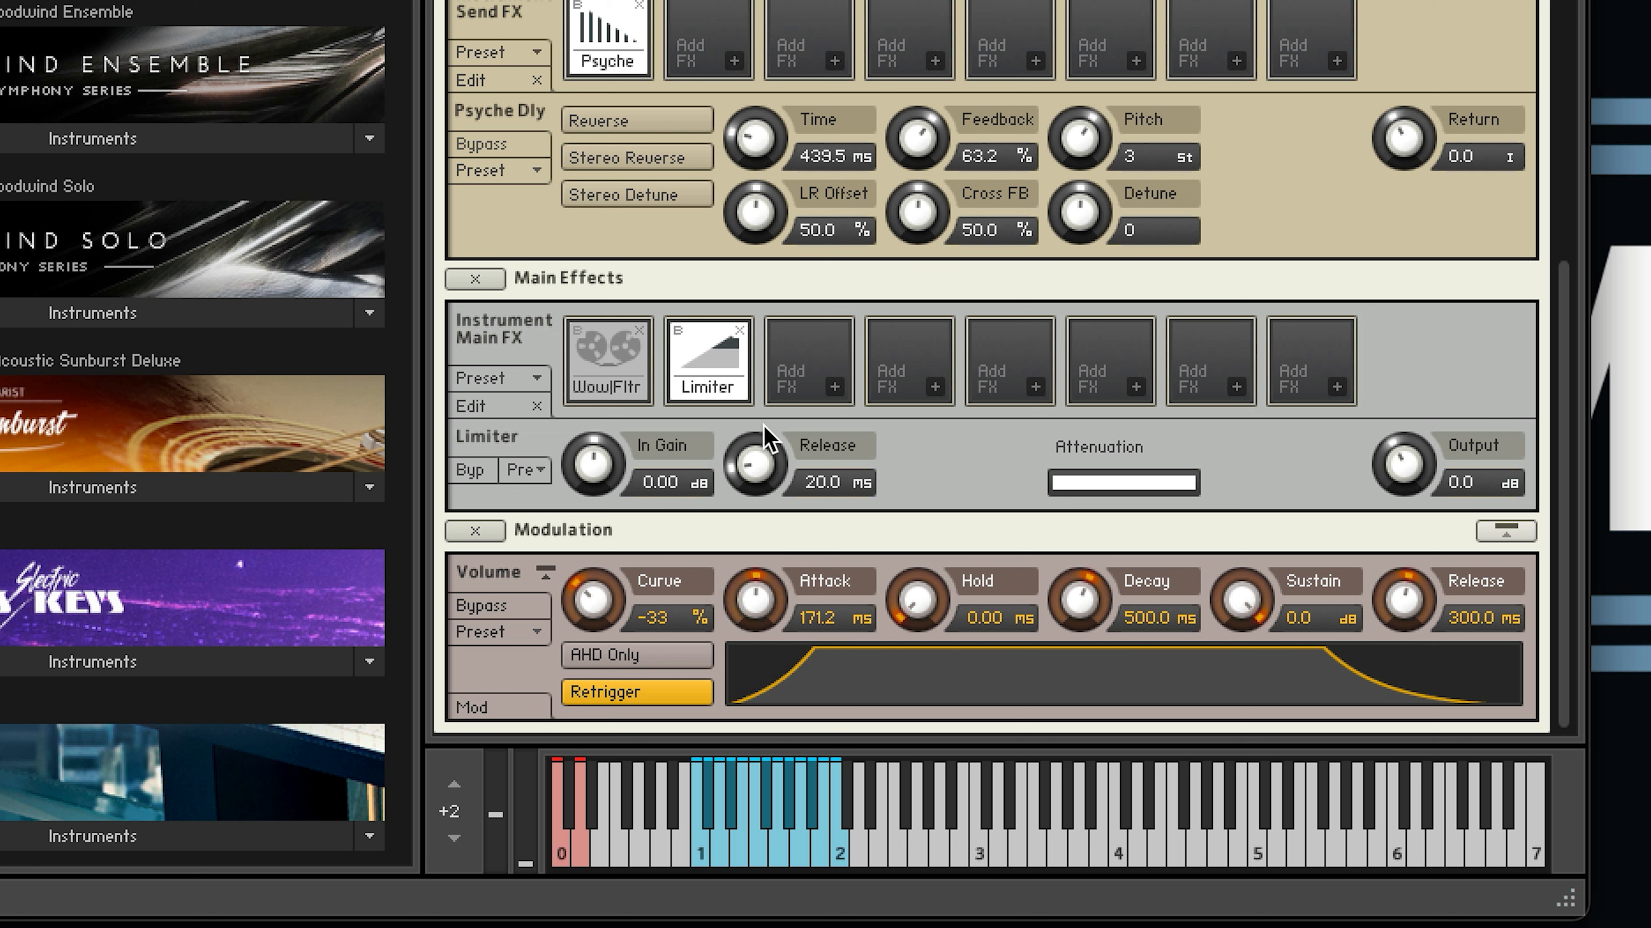
left_click_drag(749, 609, 744, 678)
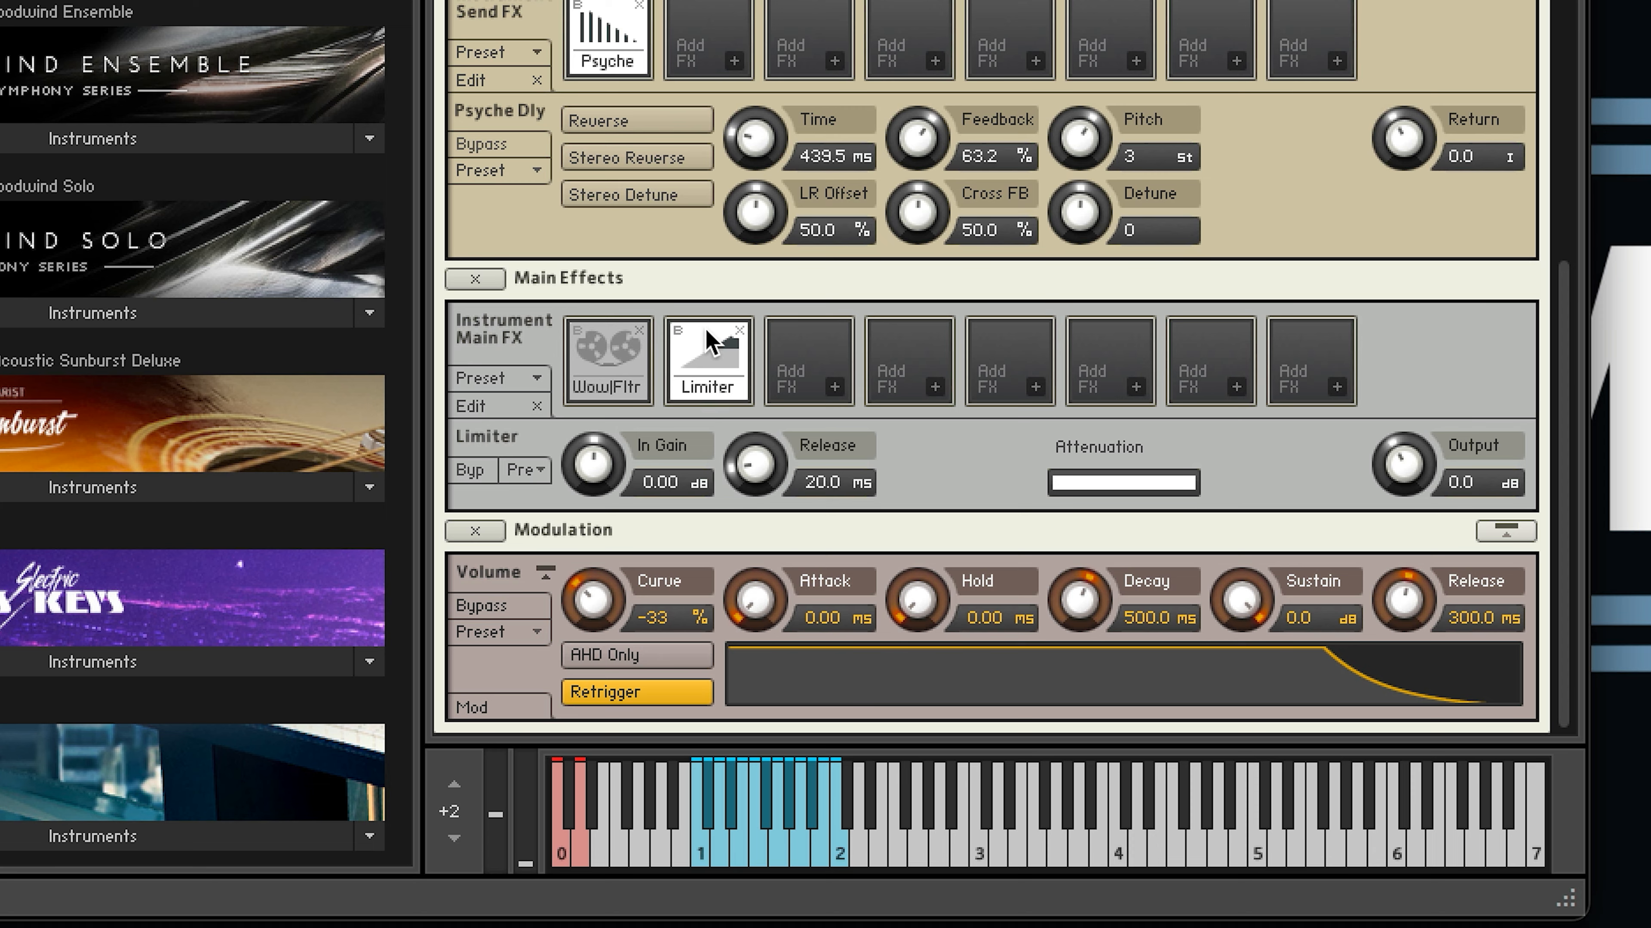
- Add a Pro 53 lowpass filter to the second Group Insert FX slot, after the Send Levels
scroll(729, 375, "up", 3)
scroll(729, 376, "up", 8)
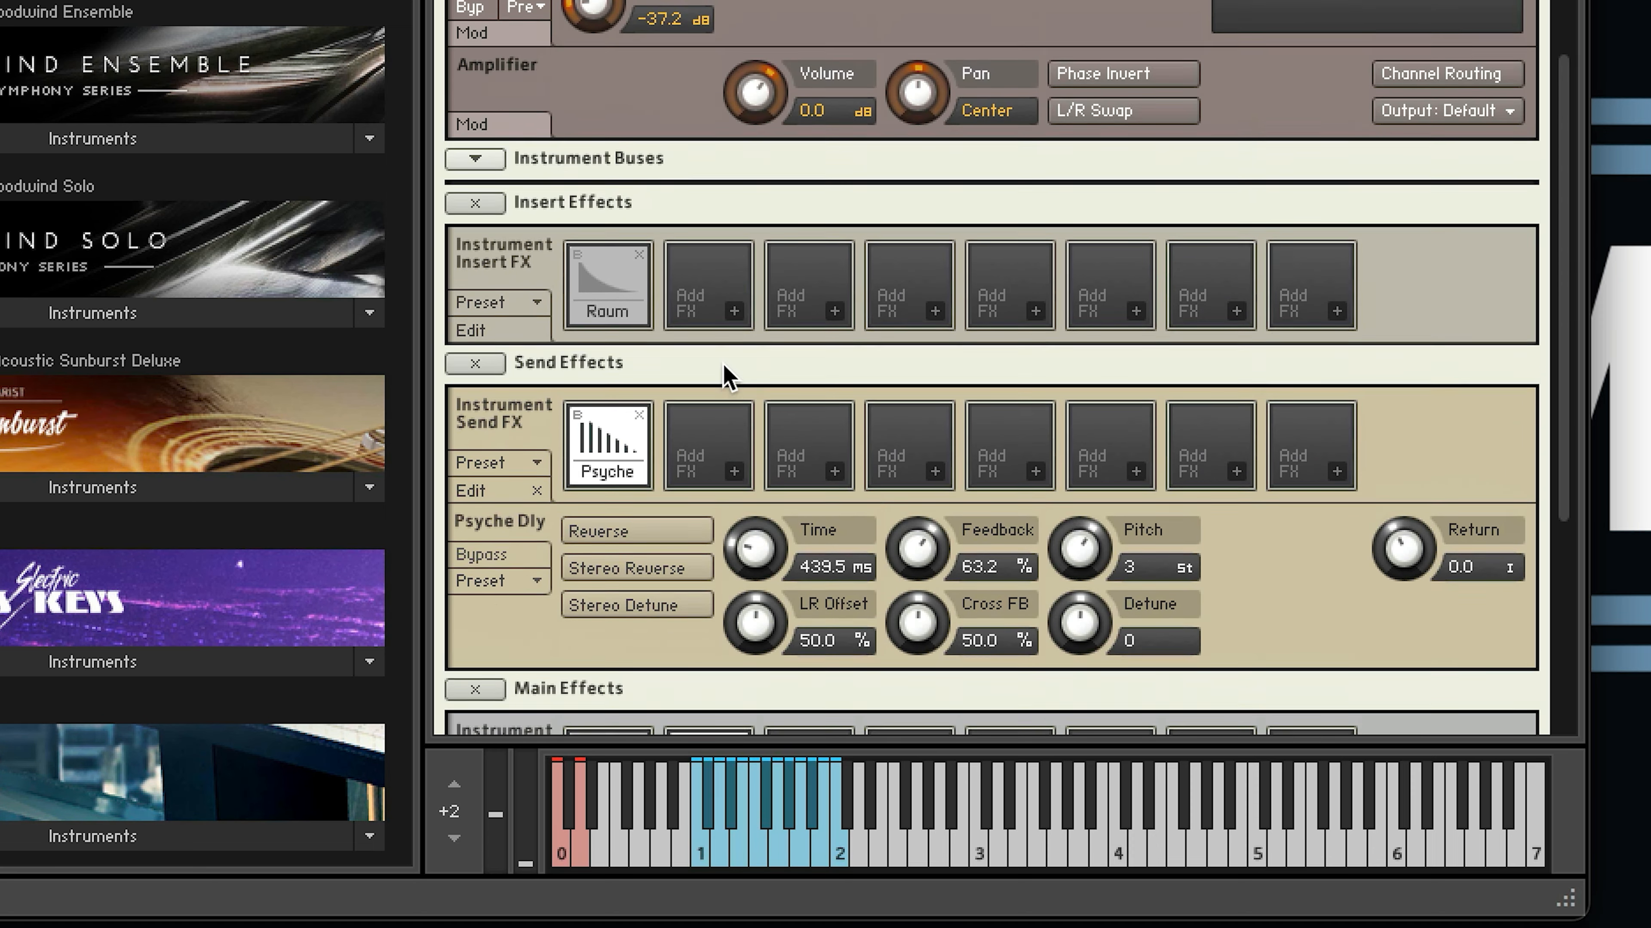
scroll(726, 376, "up", 2)
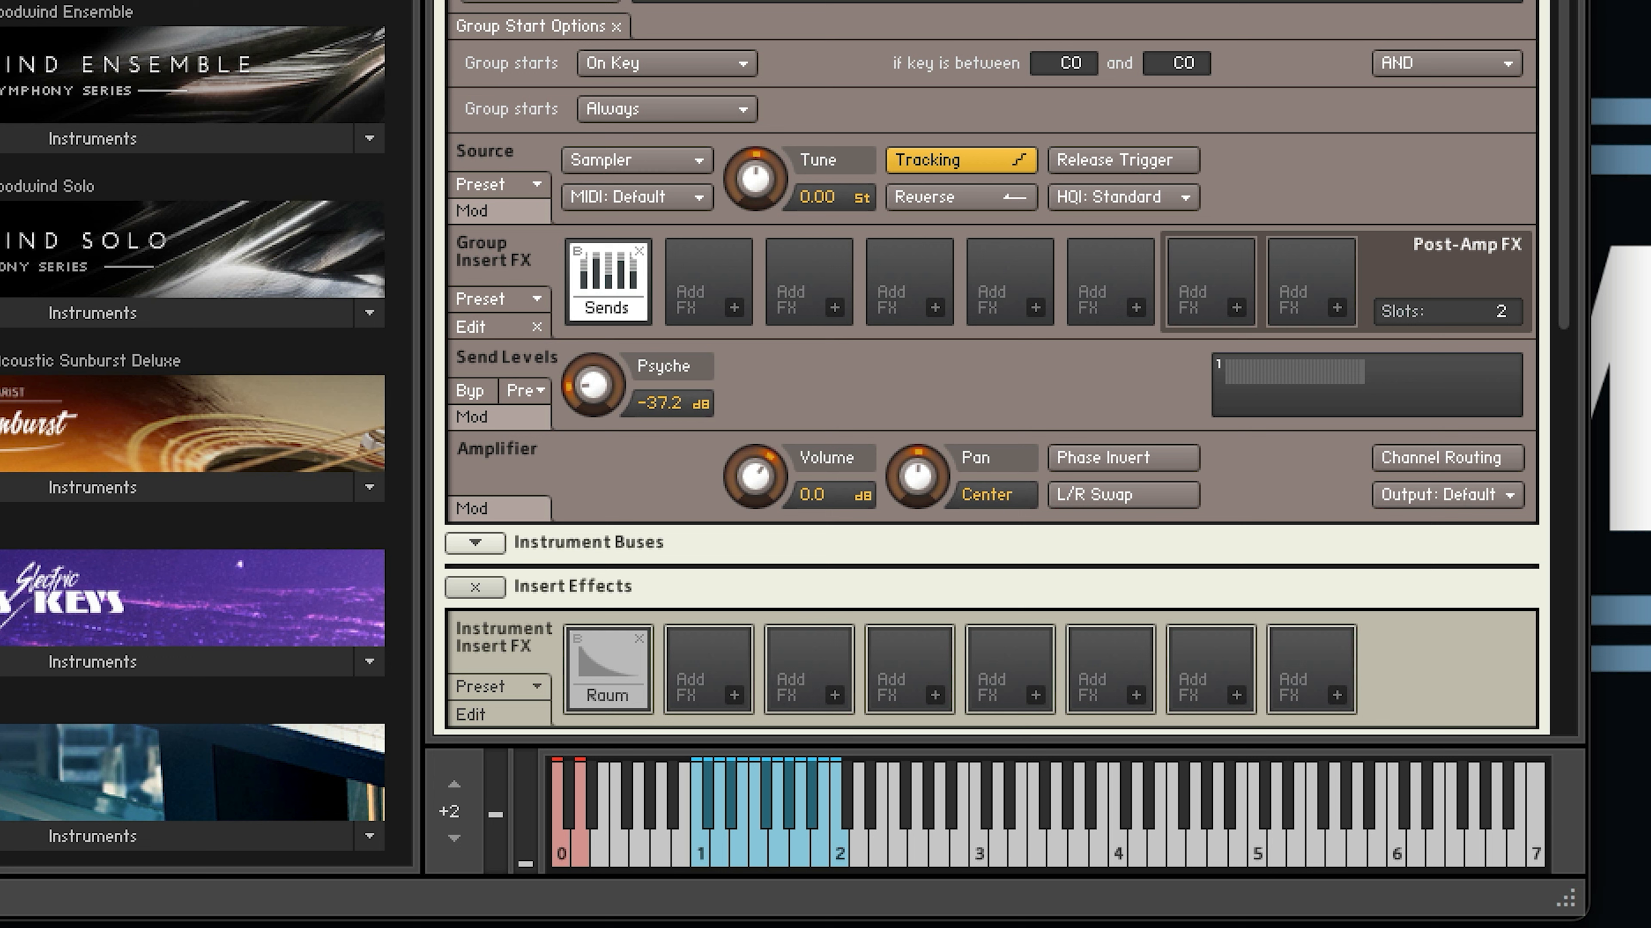
left_click(733, 308)
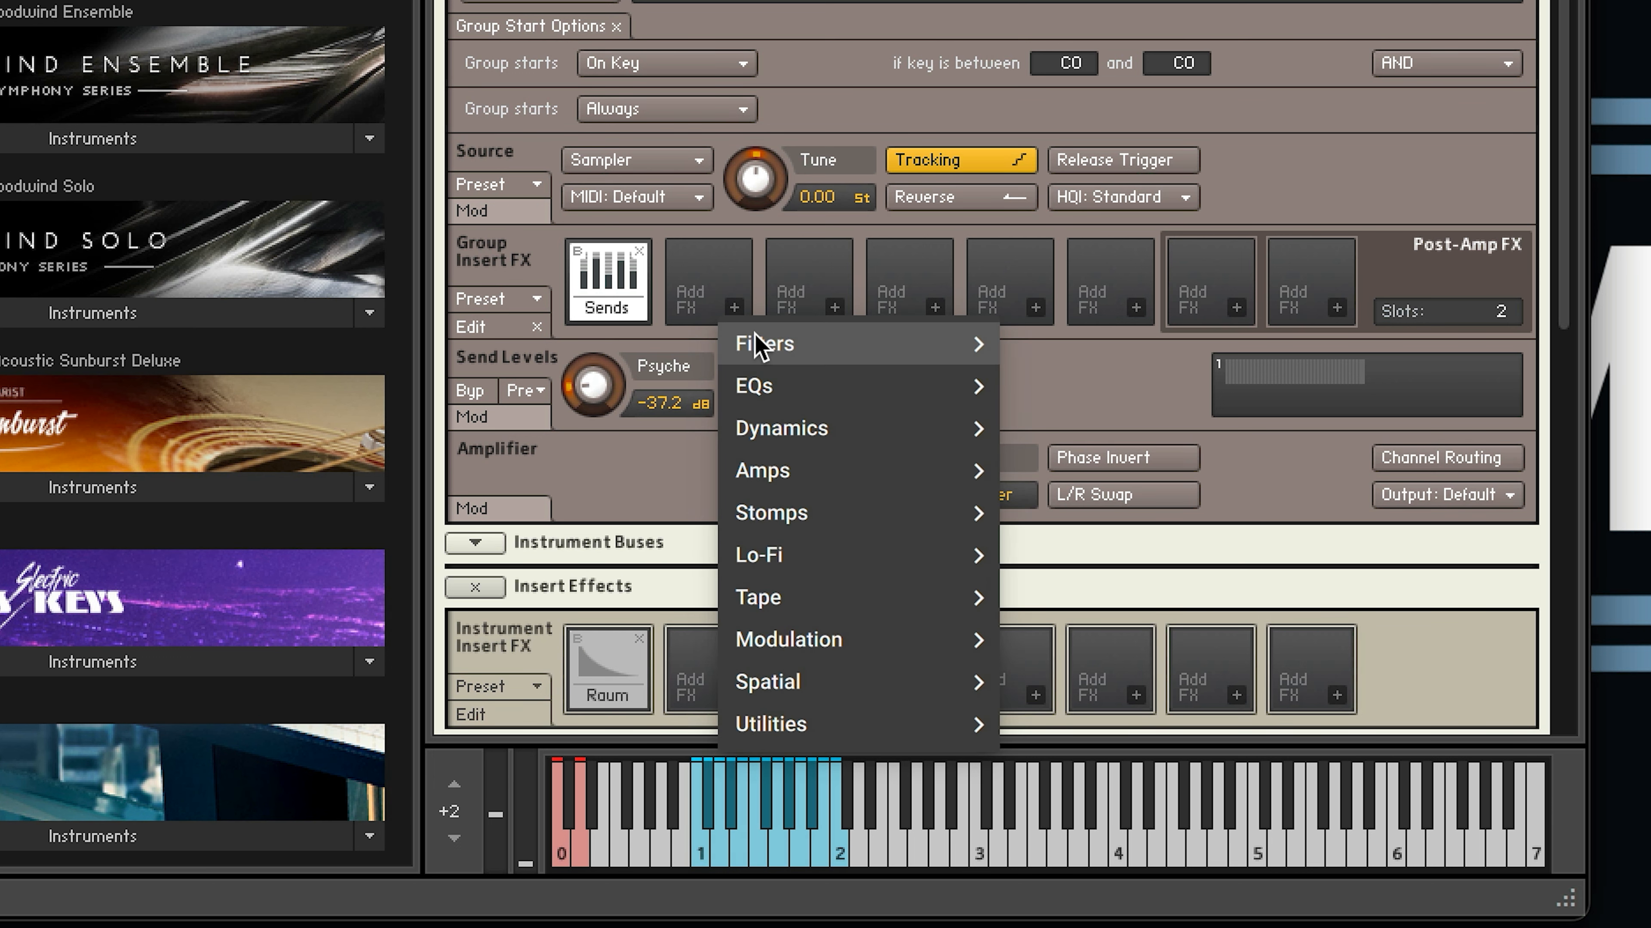
mouse_move(755, 342)
mouse_move(1035, 358)
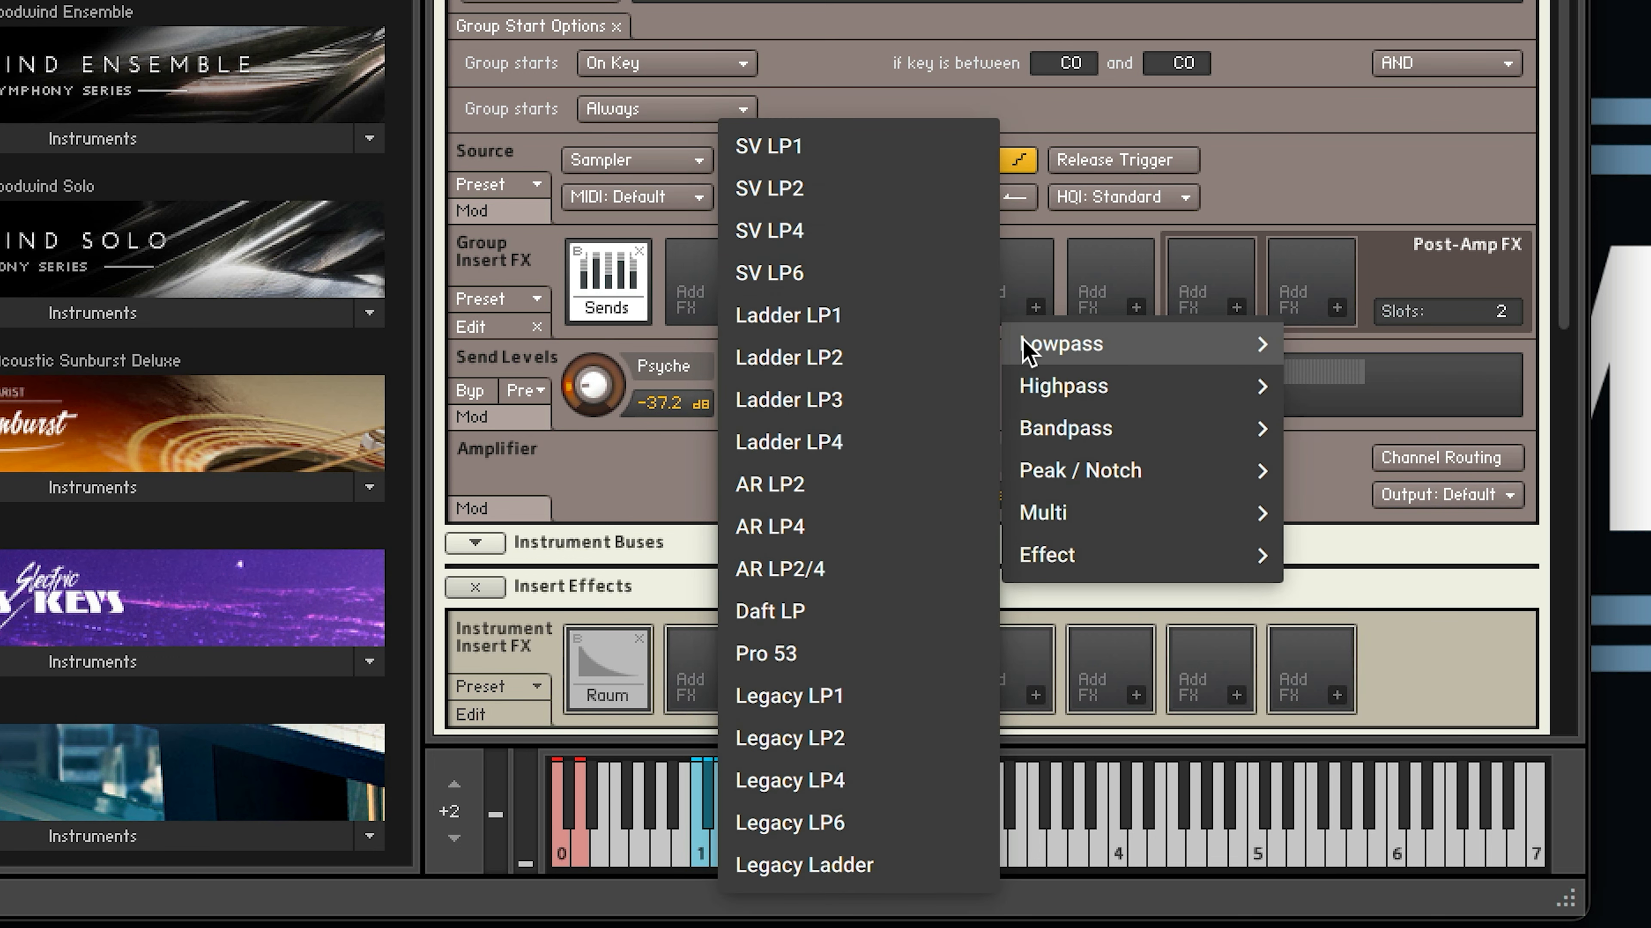
left_click(874, 652)
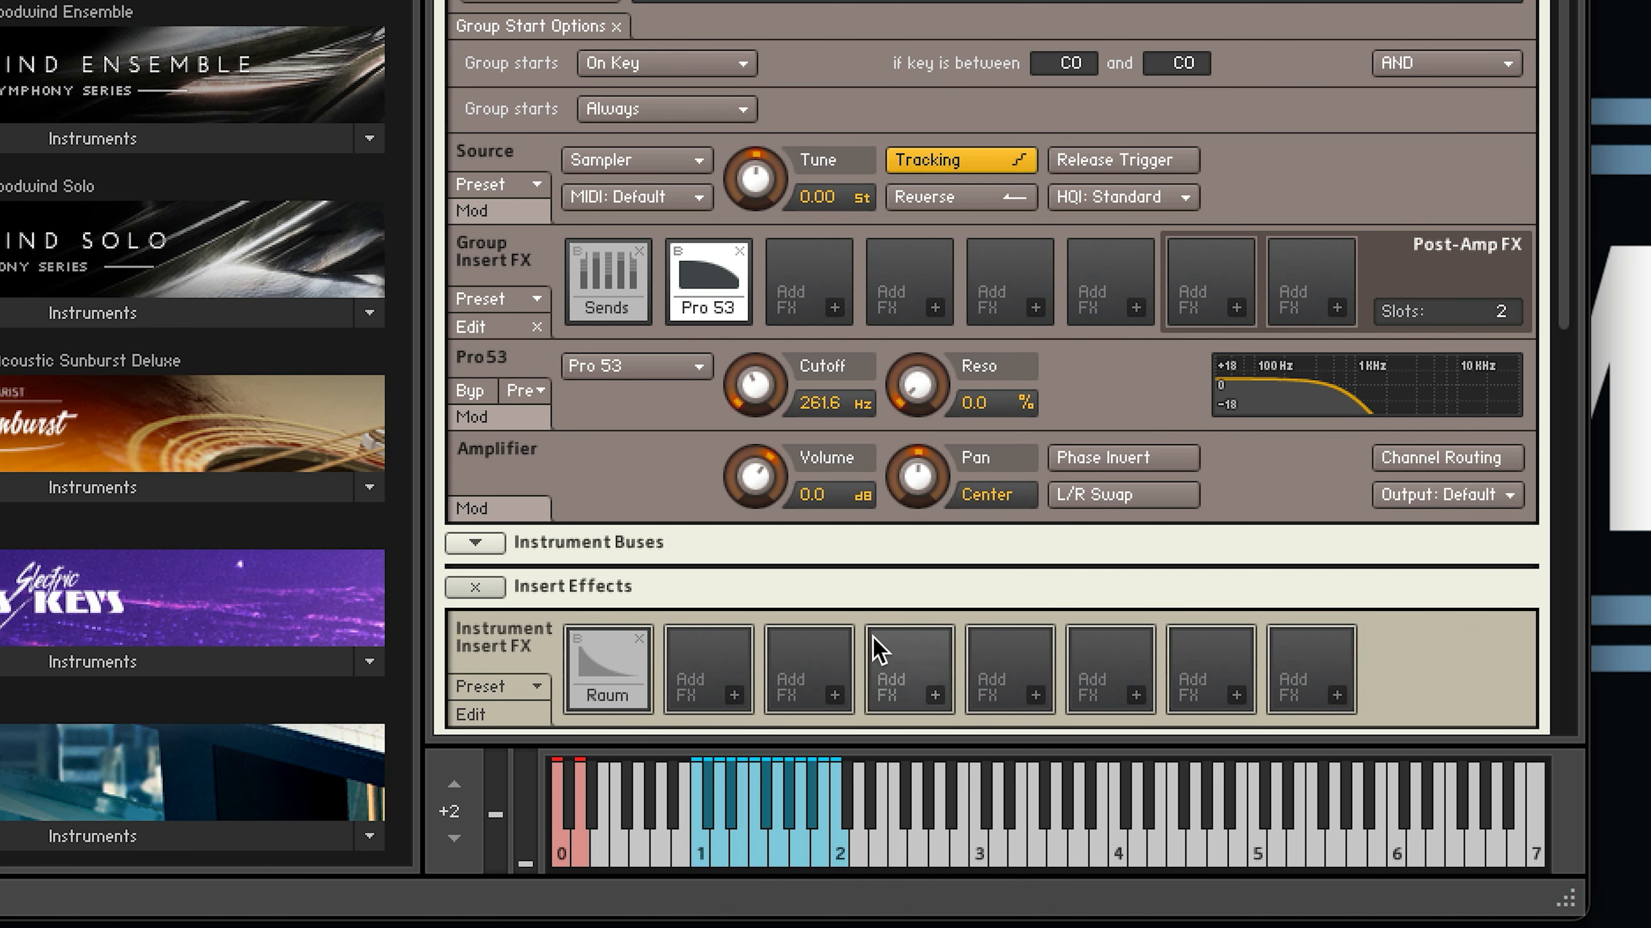
- Assign a sine LFO to the Pro 53 filter's Cutoff and set the Cutoff to 218.9 Hz
mouse_move(755, 385)
left_mouse_down()
mouse_move(769, 168)
mouse_move(769, 335)
mouse_move(751, 374)
mouse_move(773, 188)
mouse_move(778, 403)
mouse_move(773, 368)
left_mouse_up()
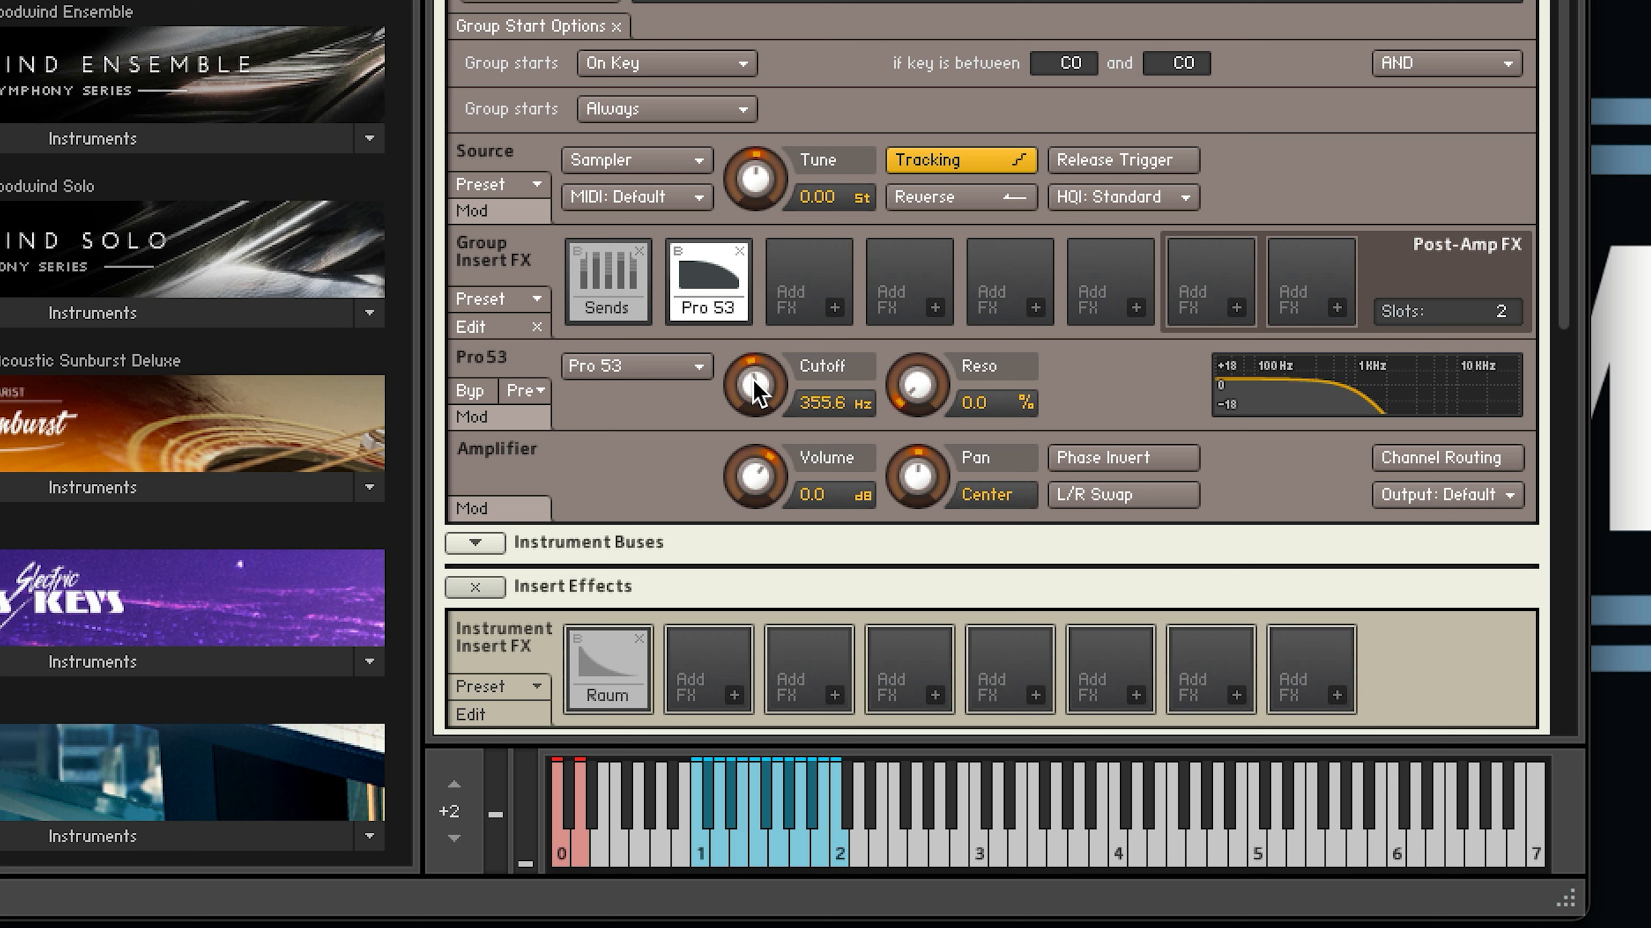
right_click(760, 393)
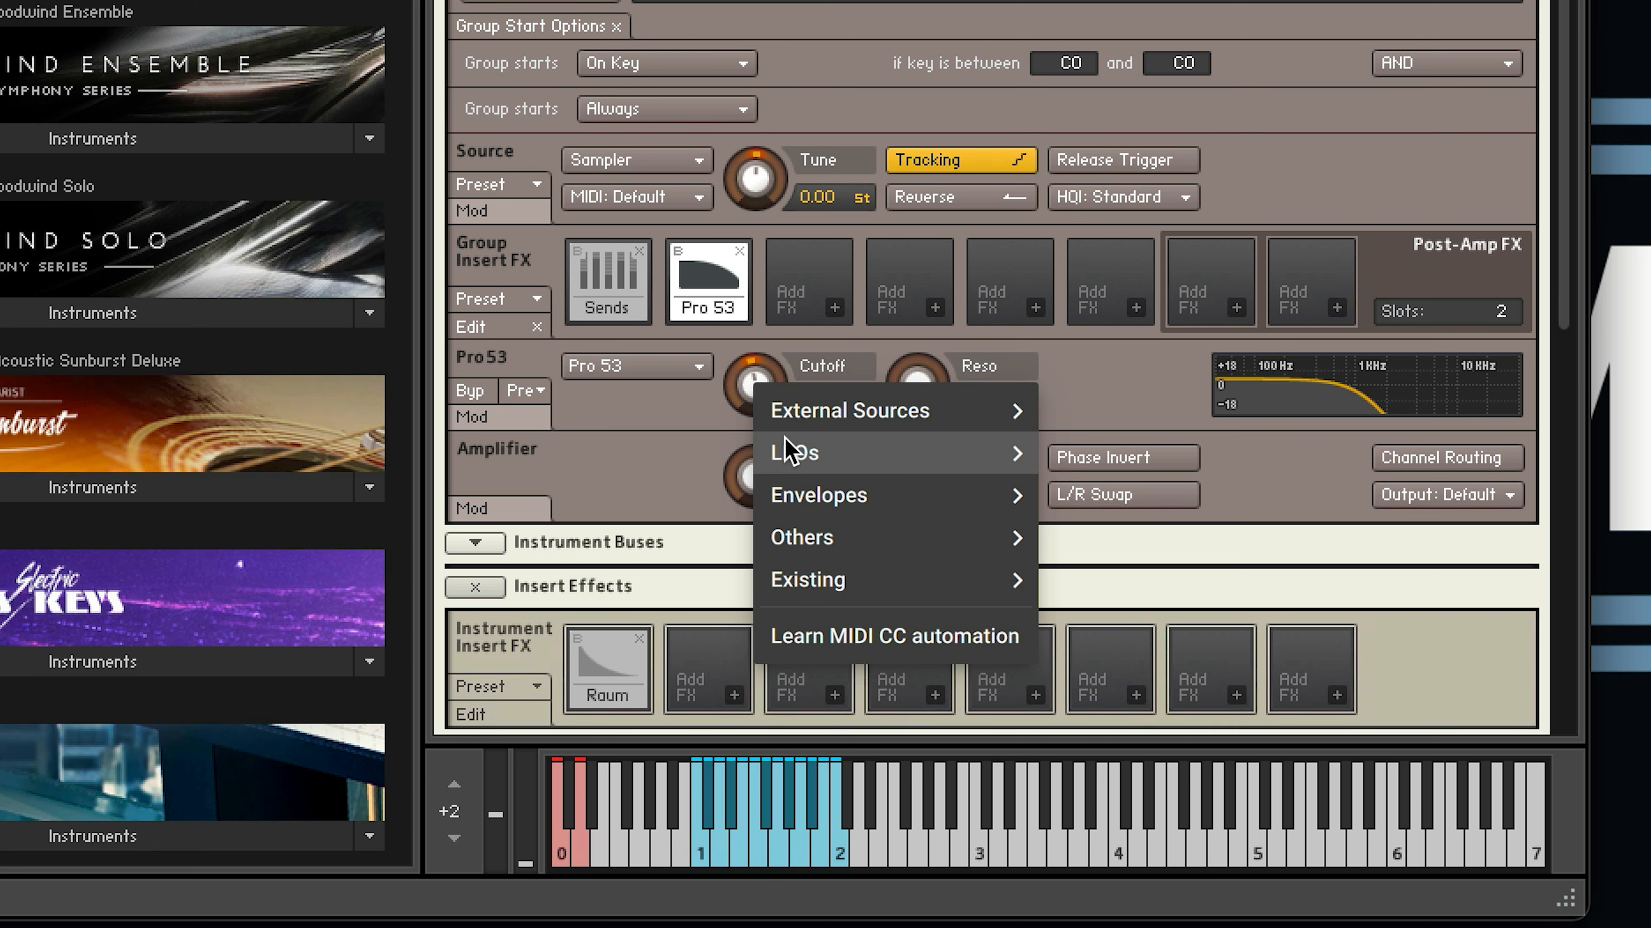
mouse_move(796, 451)
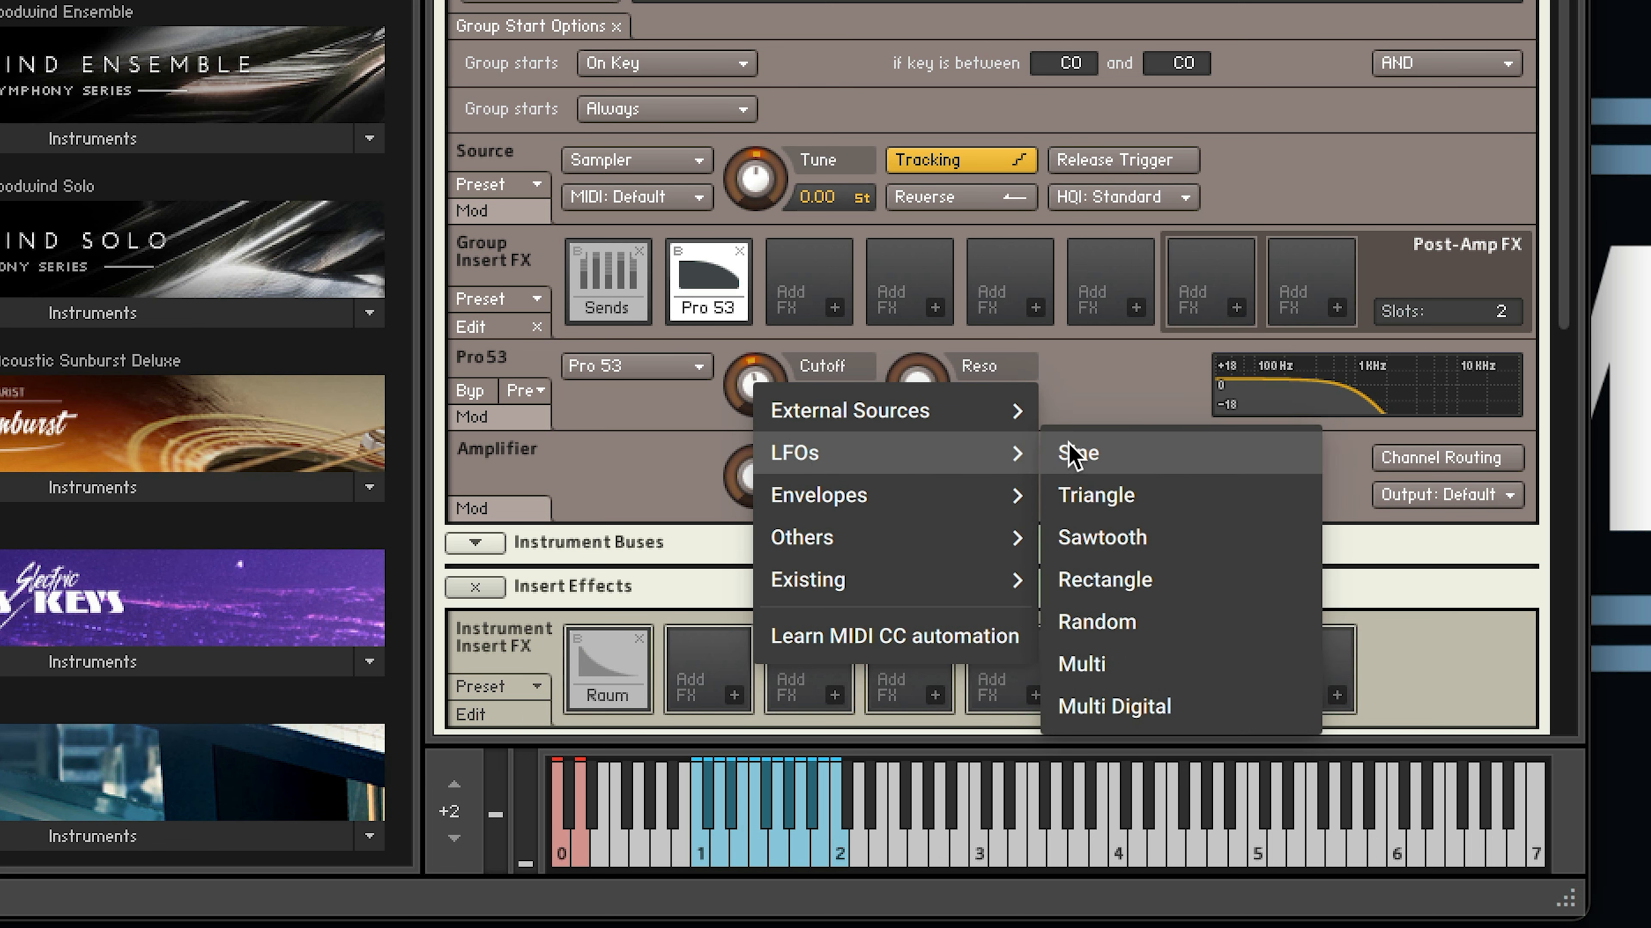
left_click(1079, 456)
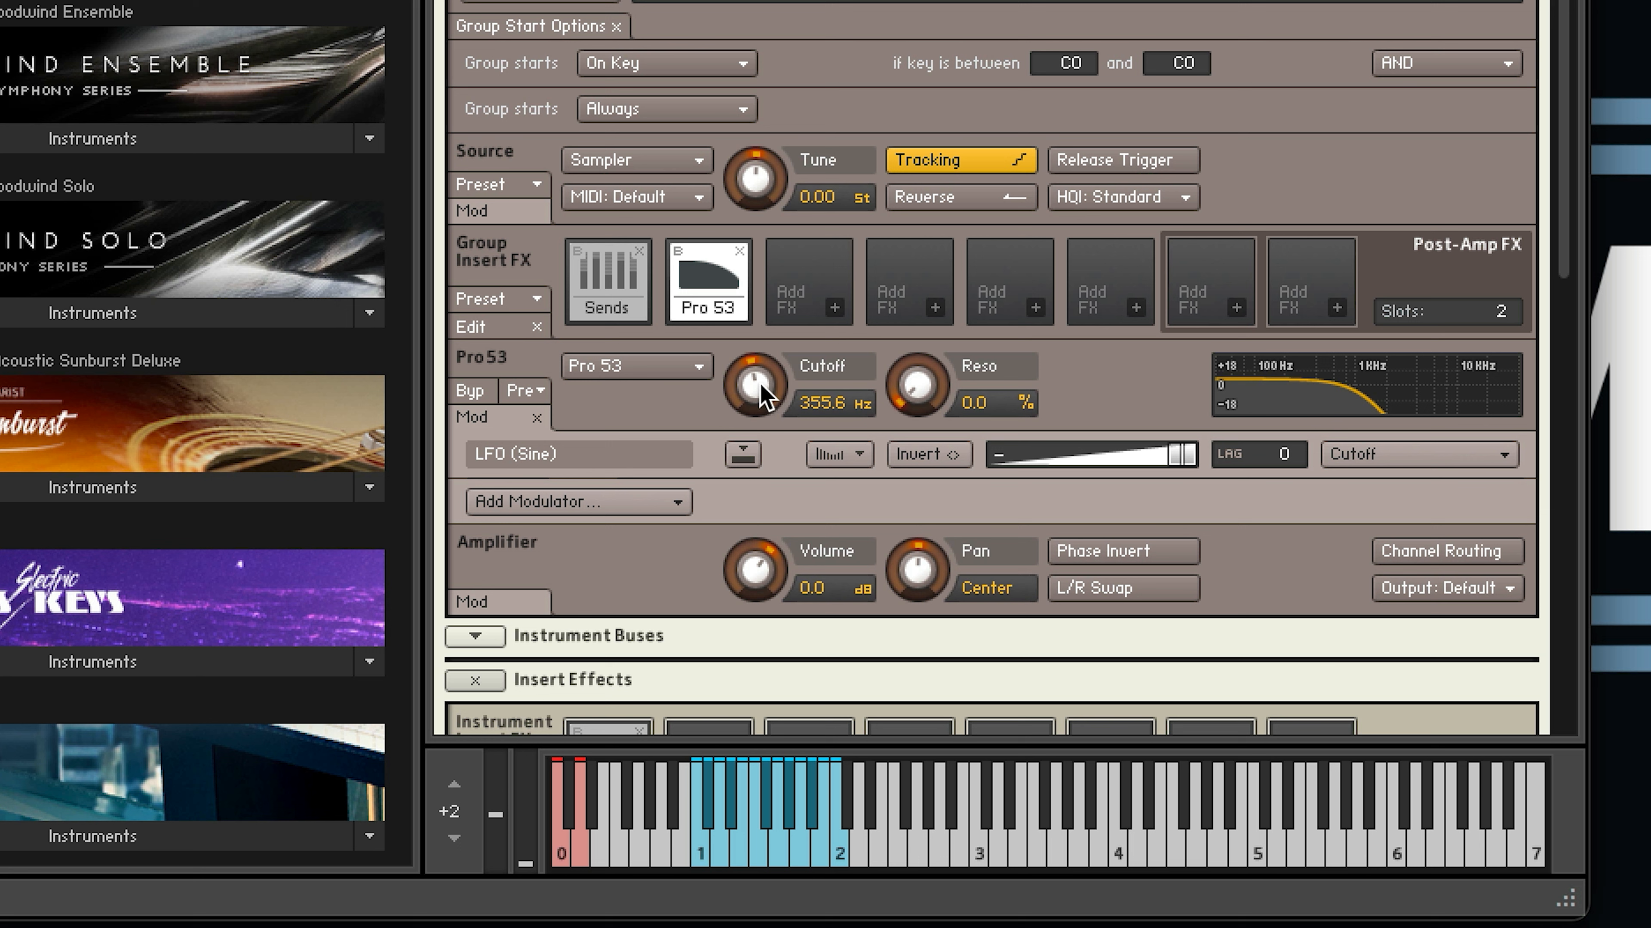
left_click_drag(771, 399, 765, 410)
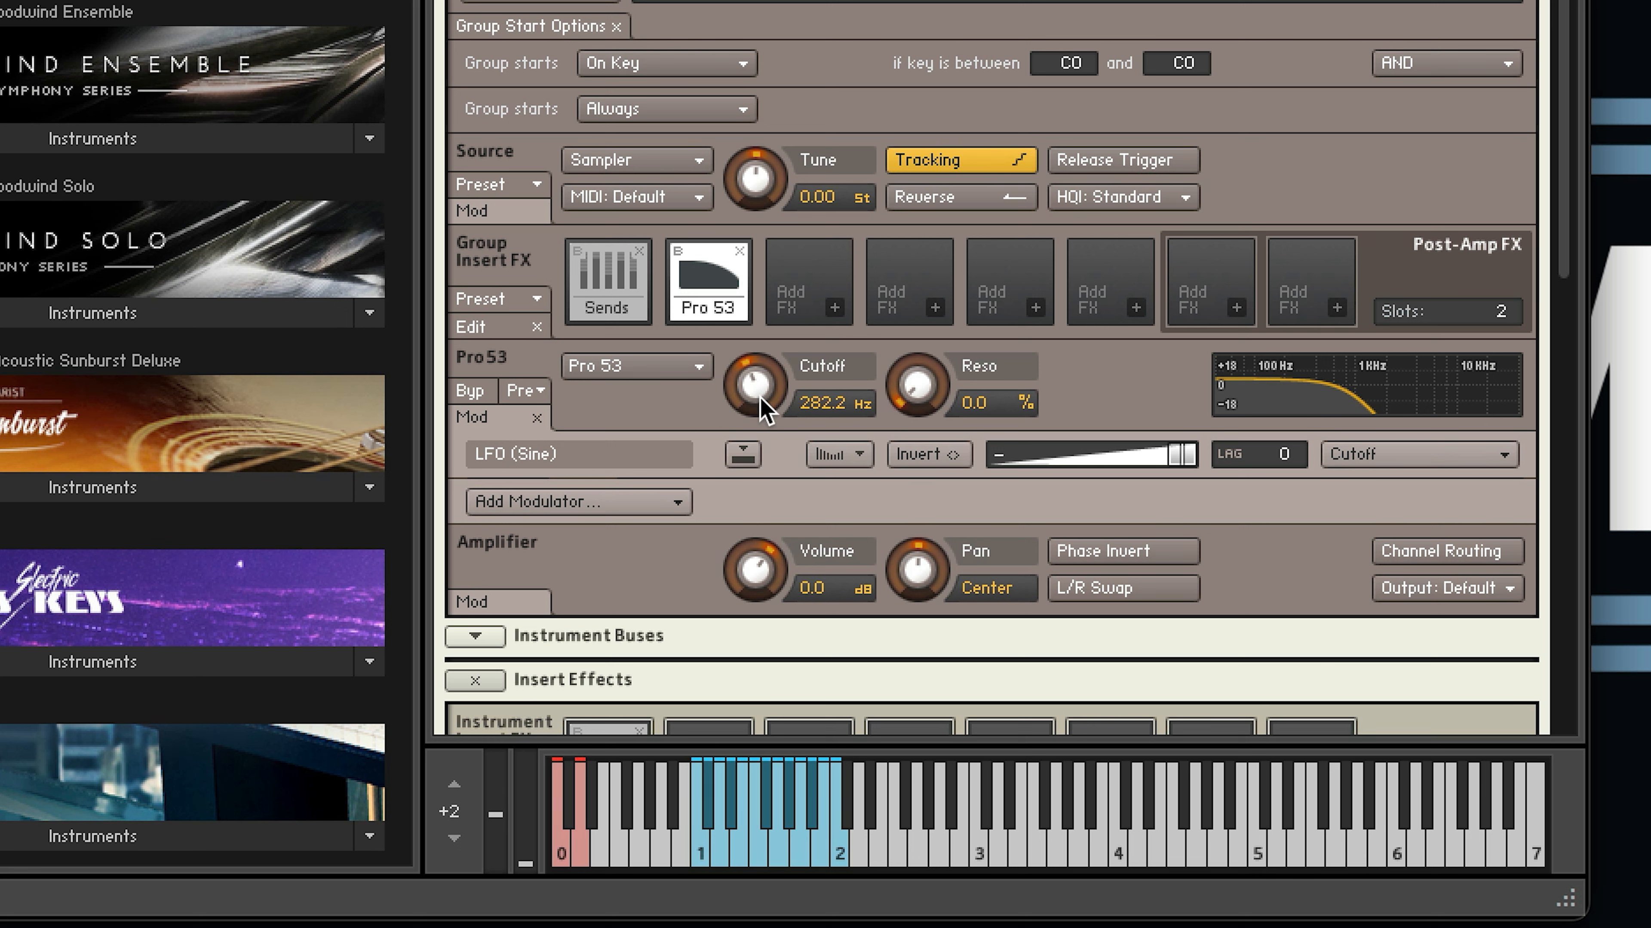
left_click_drag(765, 410, 767, 411)
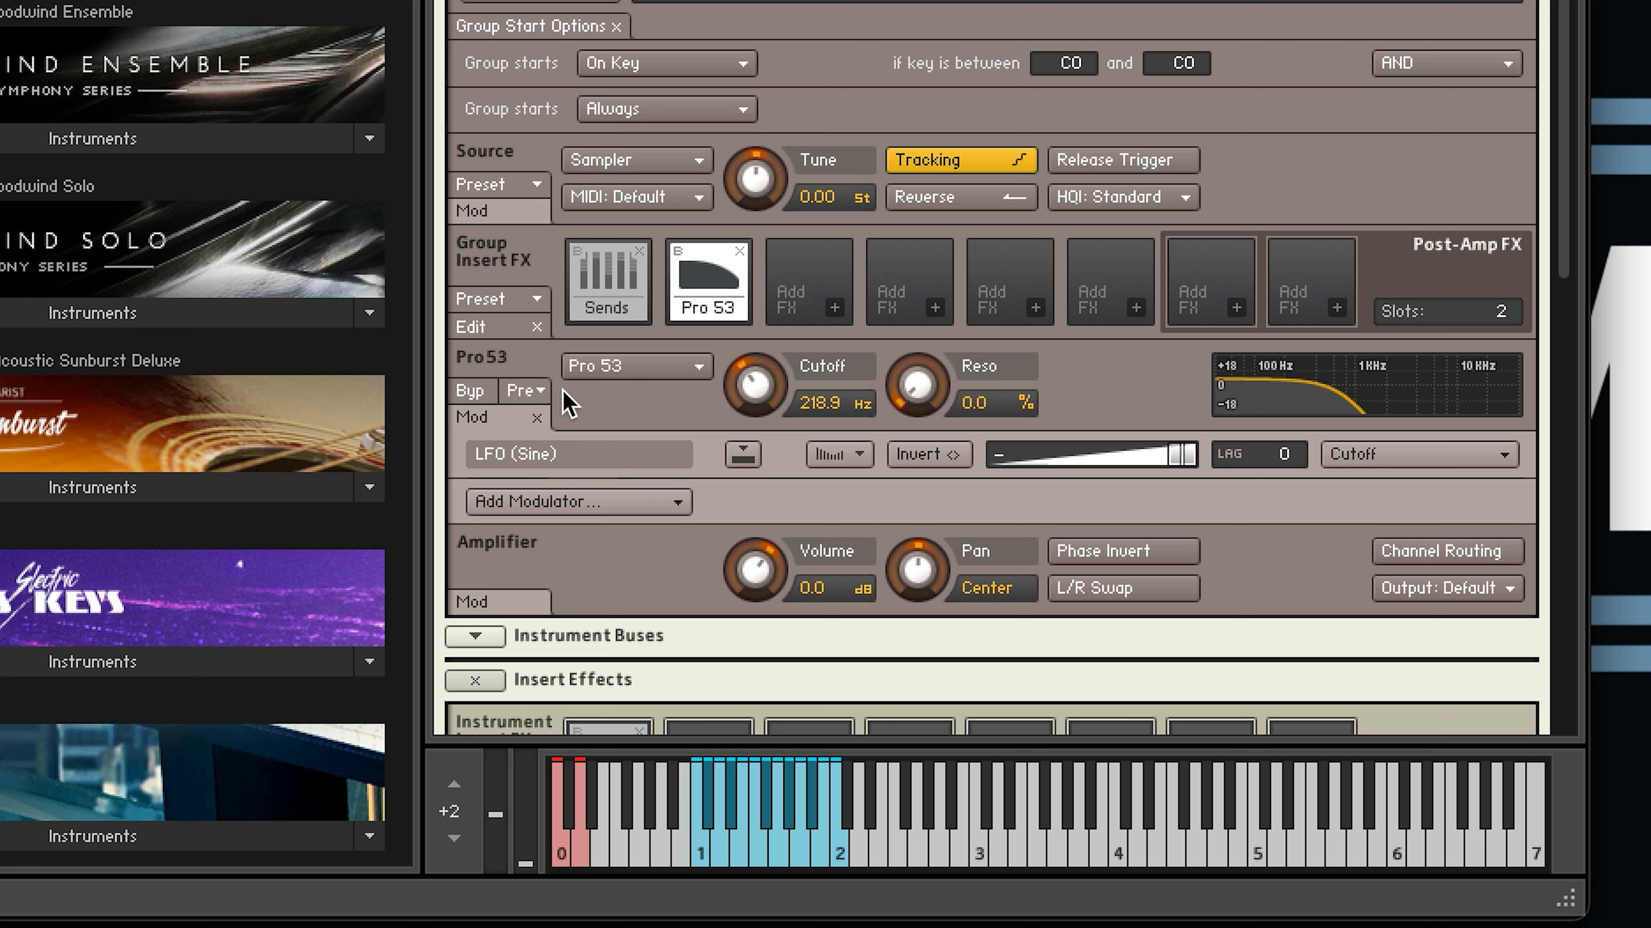
- Set the Freq of the sine LFO modulating the filter cutoff to 2.4 Hz and return to its modulator row
left_click(742, 454)
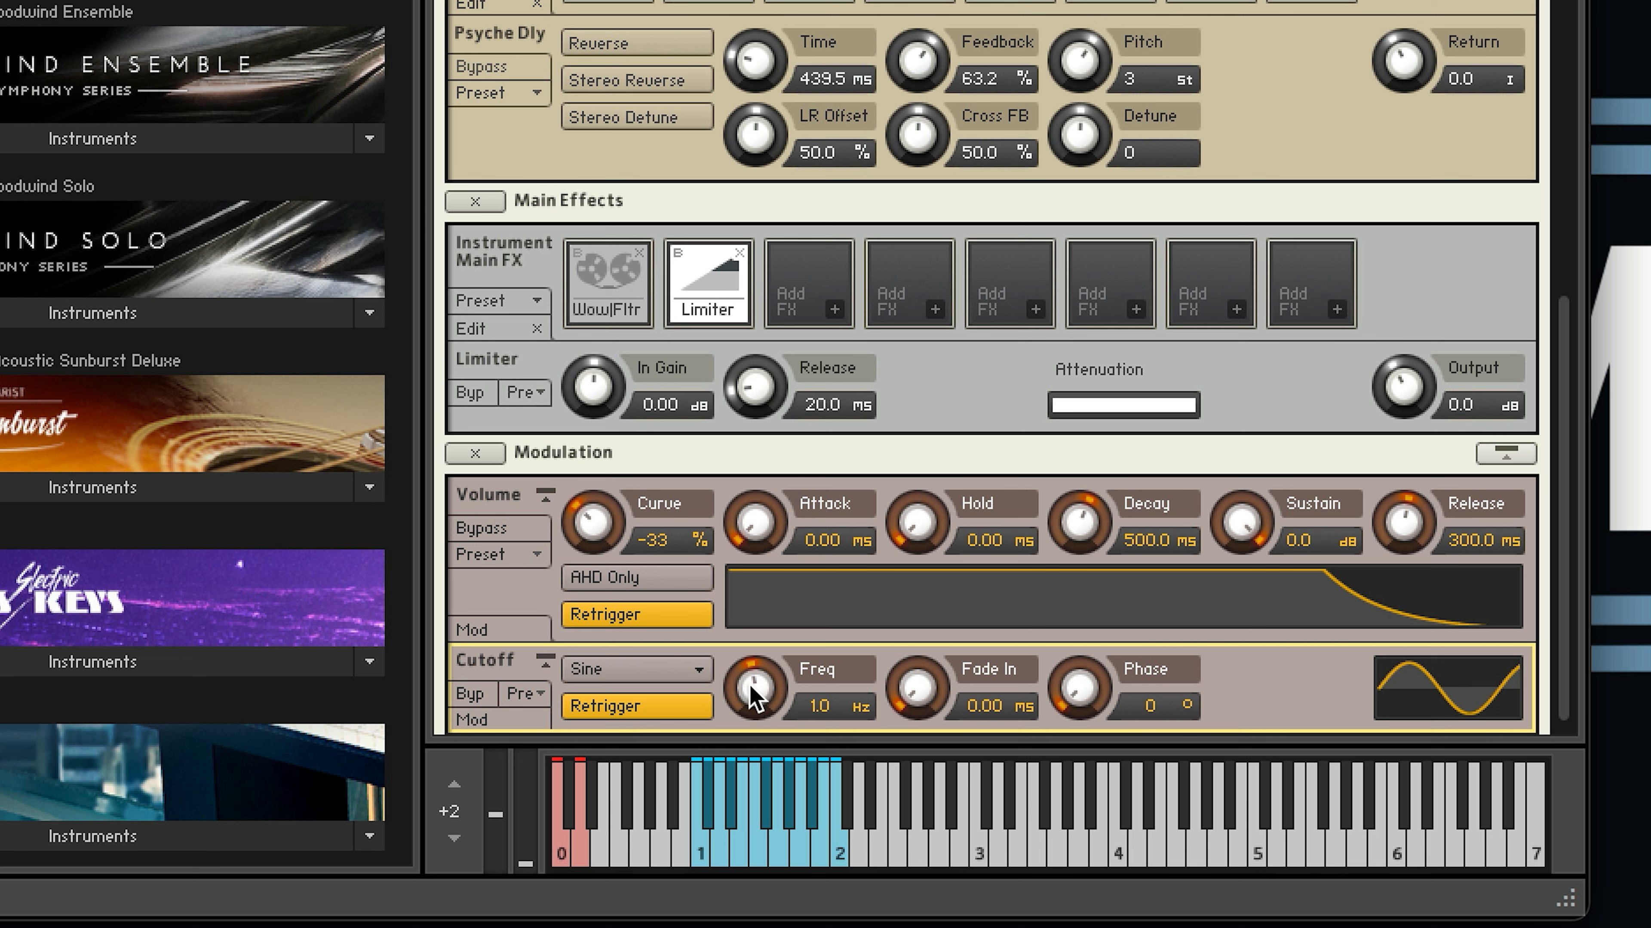
scroll(754, 698, "down", 1)
left_click_drag(754, 697, 754, 653)
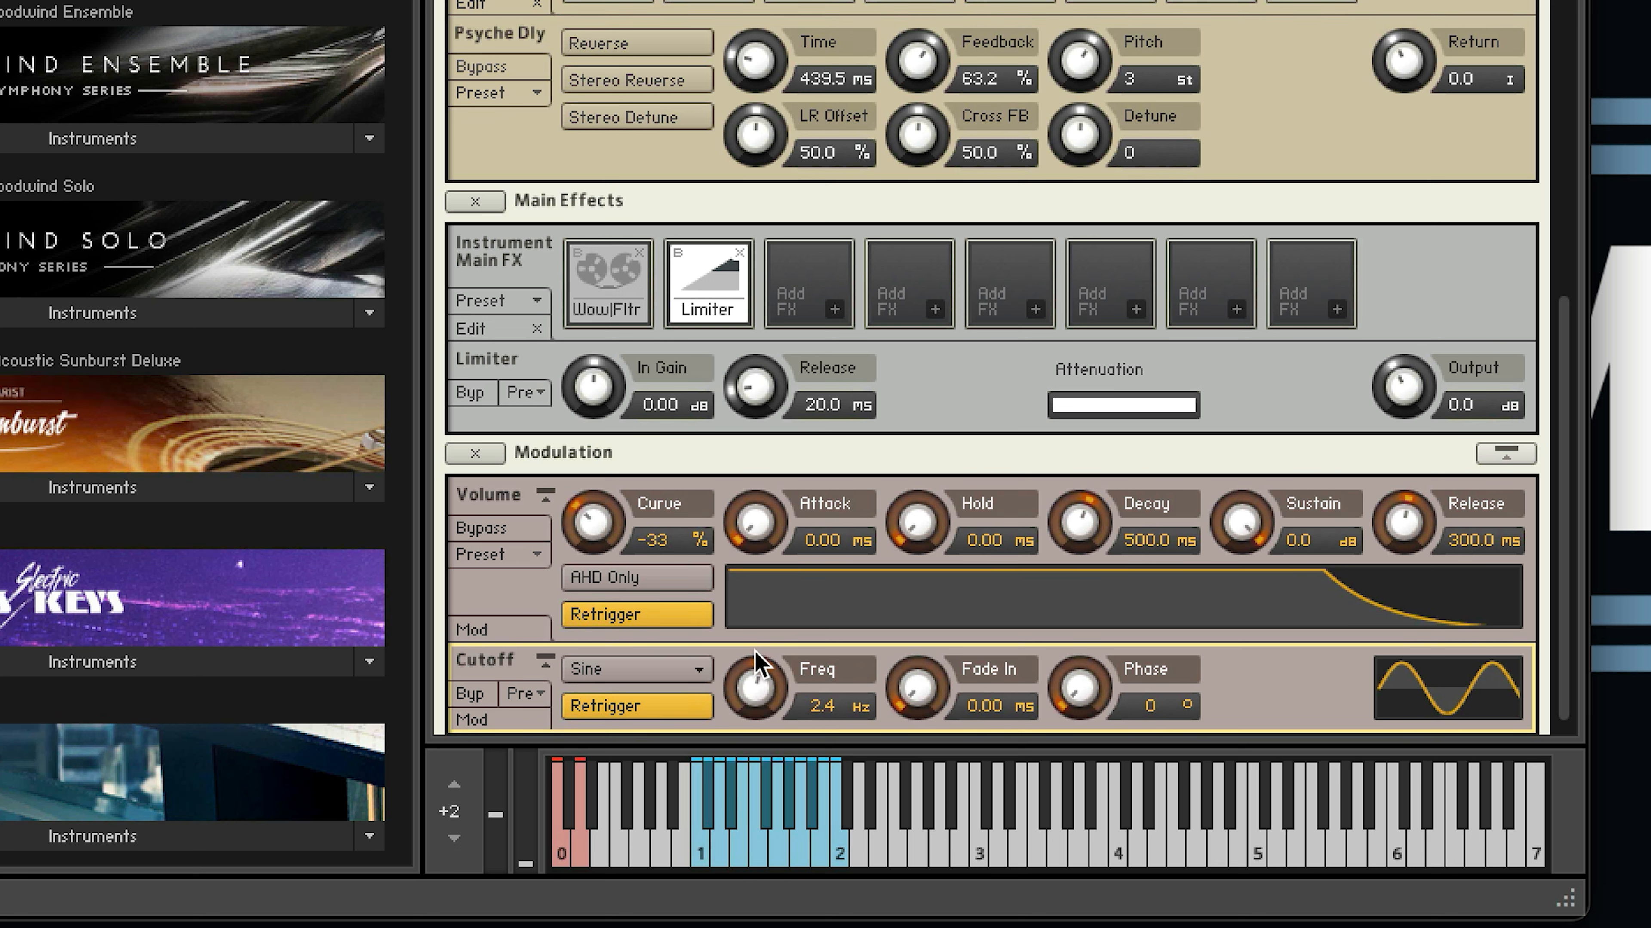
left_click(545, 661)
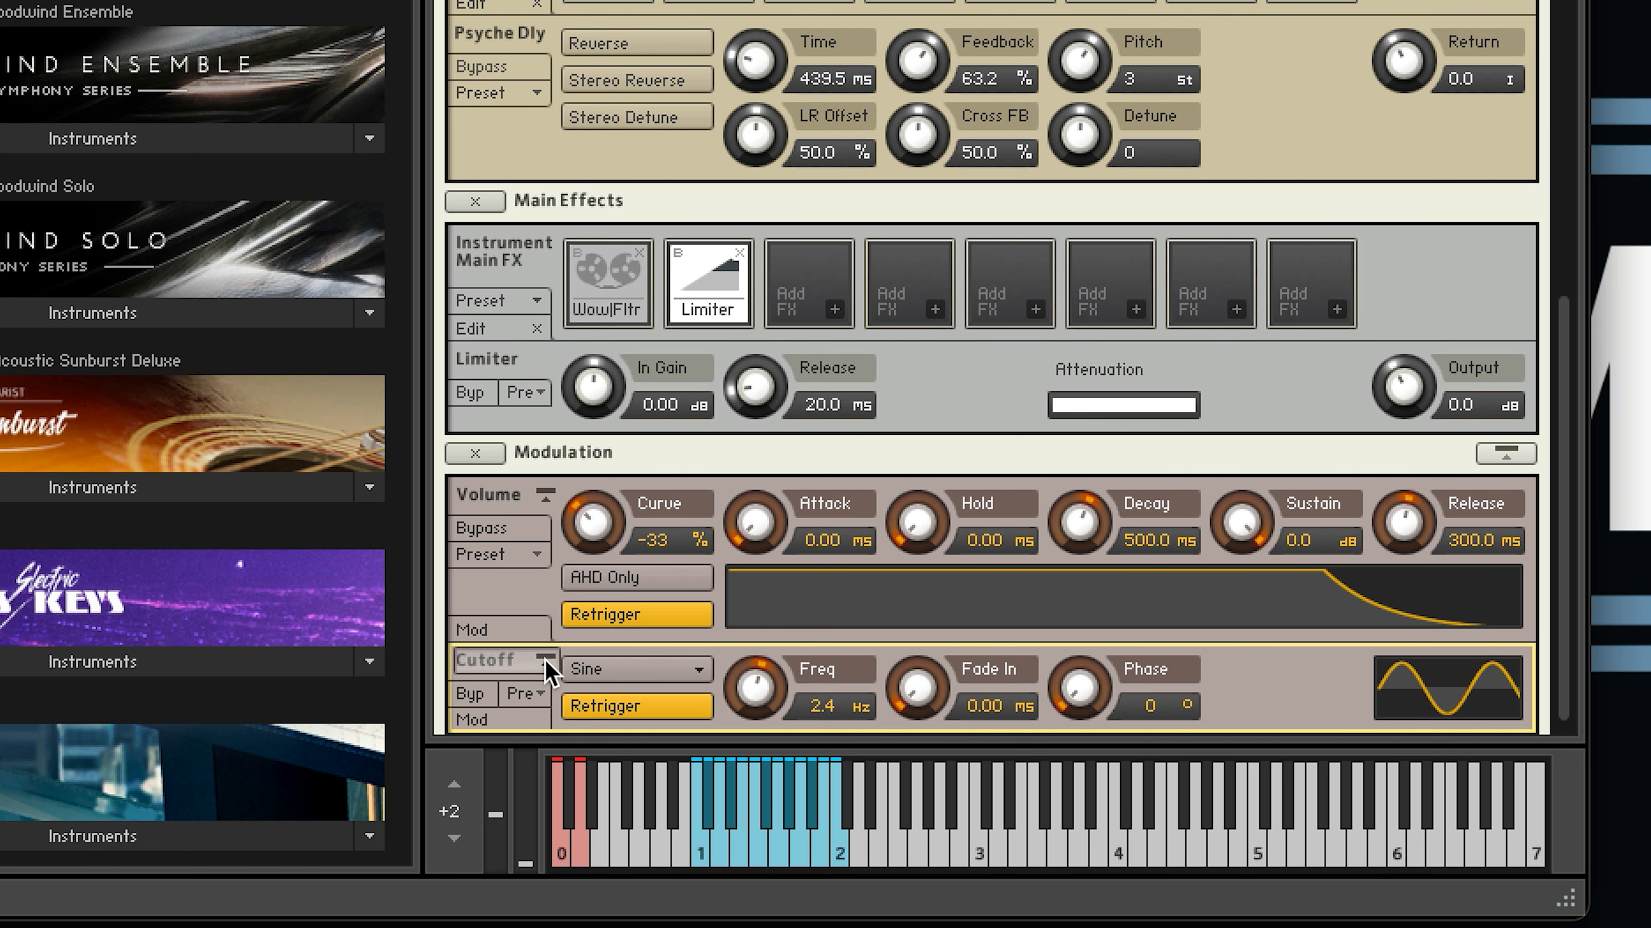
- Try lowering the sine LFO's modulation intensity on the cutoff to its minimum, and restore it to full
scroll(910, 100, "up", 4)
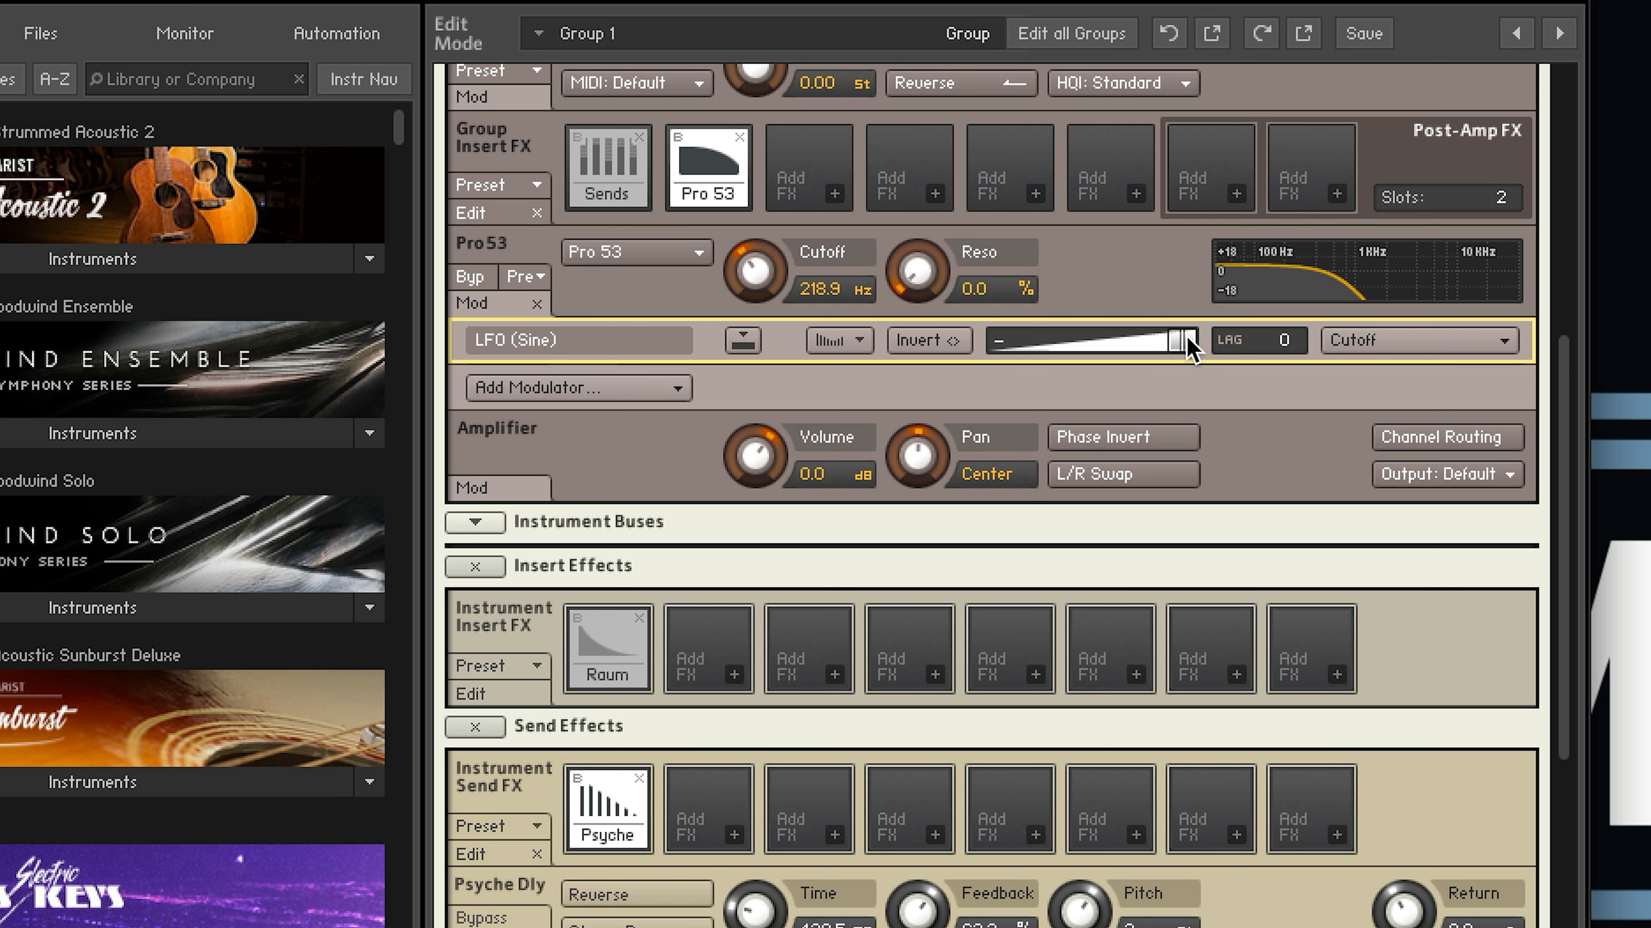
left_click_drag(1189, 342, 964, 340)
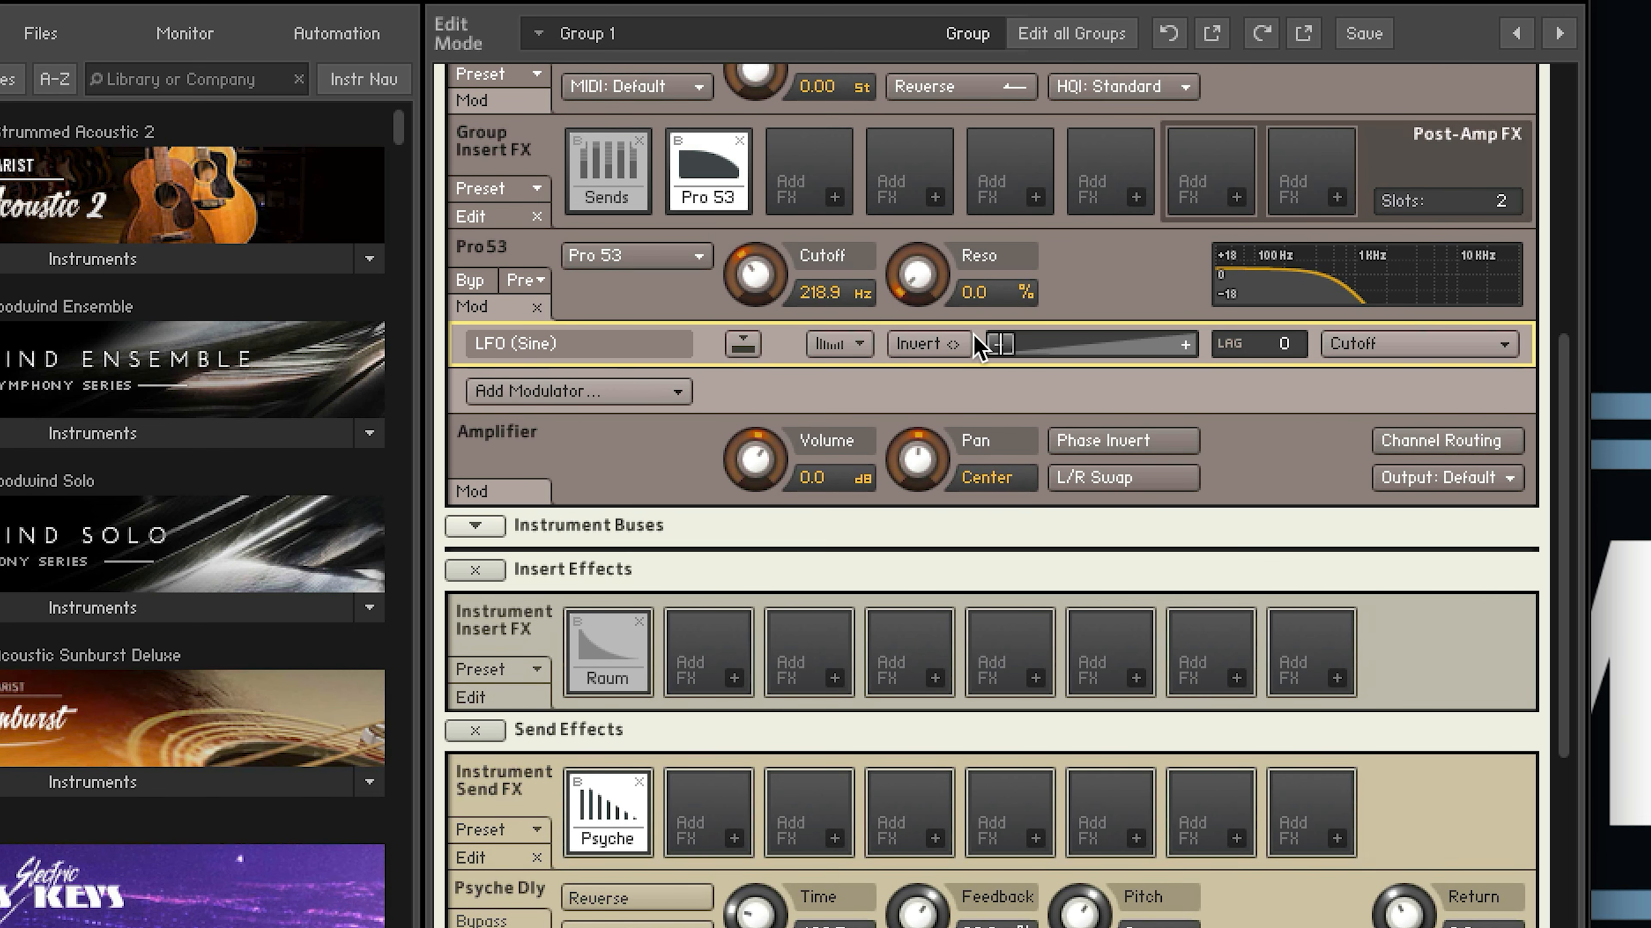
left_click_drag(995, 343, 1209, 354)
- Assign an AHDSR envelope to the Pro 53 filter's resonance and set Reso to 5.8 %
scroll(1063, 364, "up", 2)
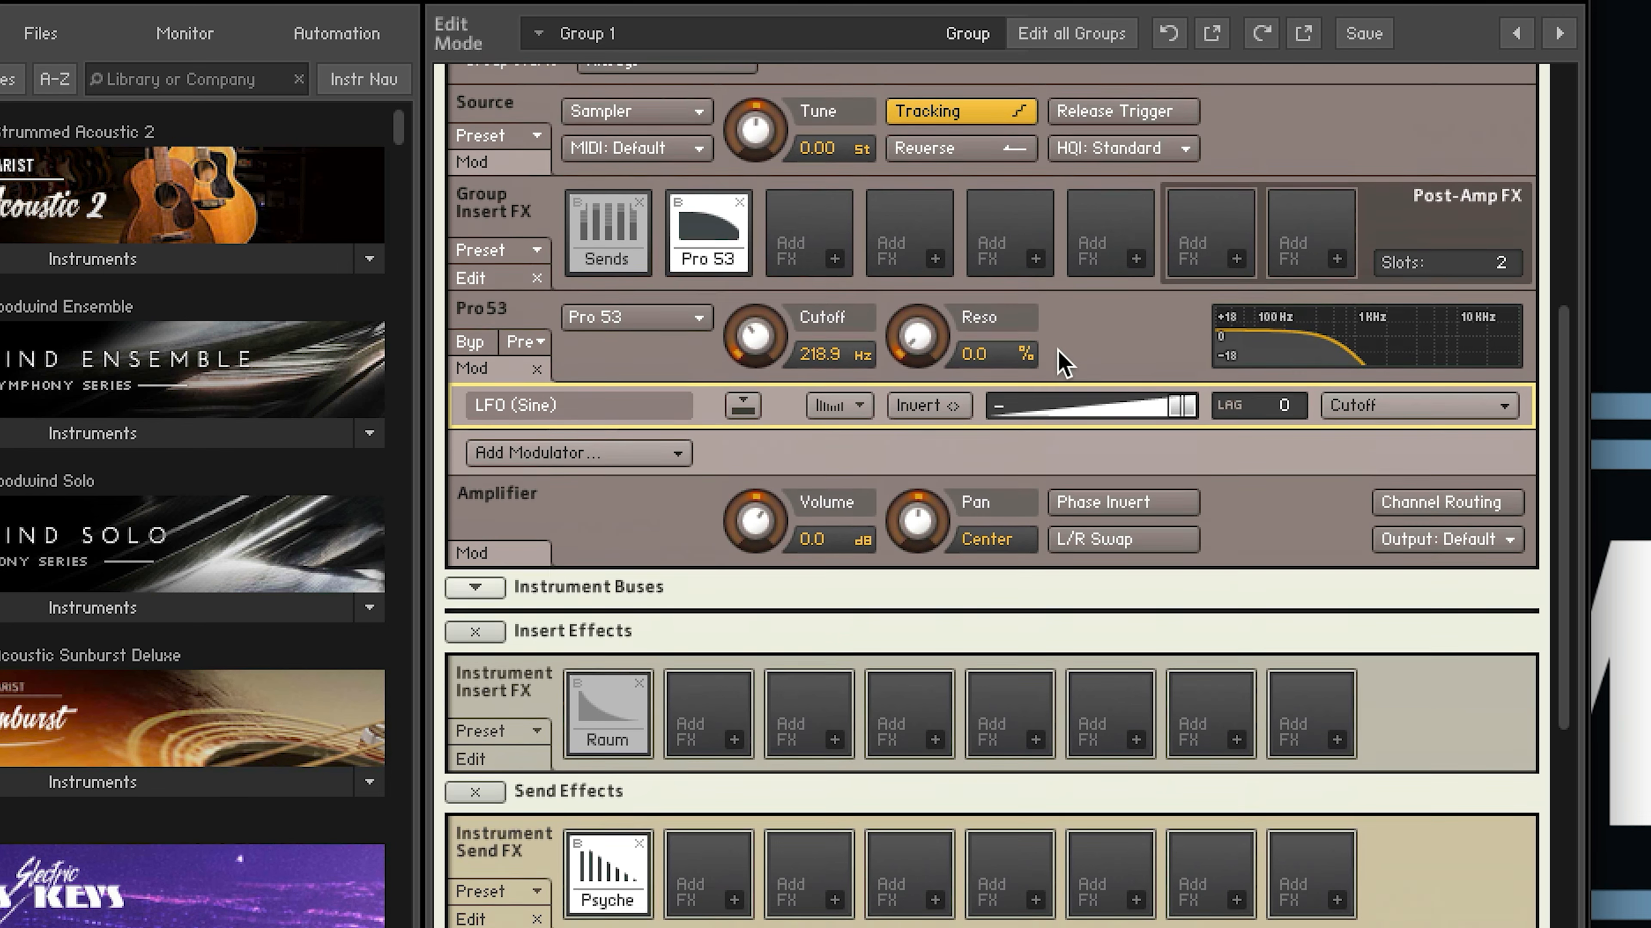
scroll(1053, 390, "up", 2)
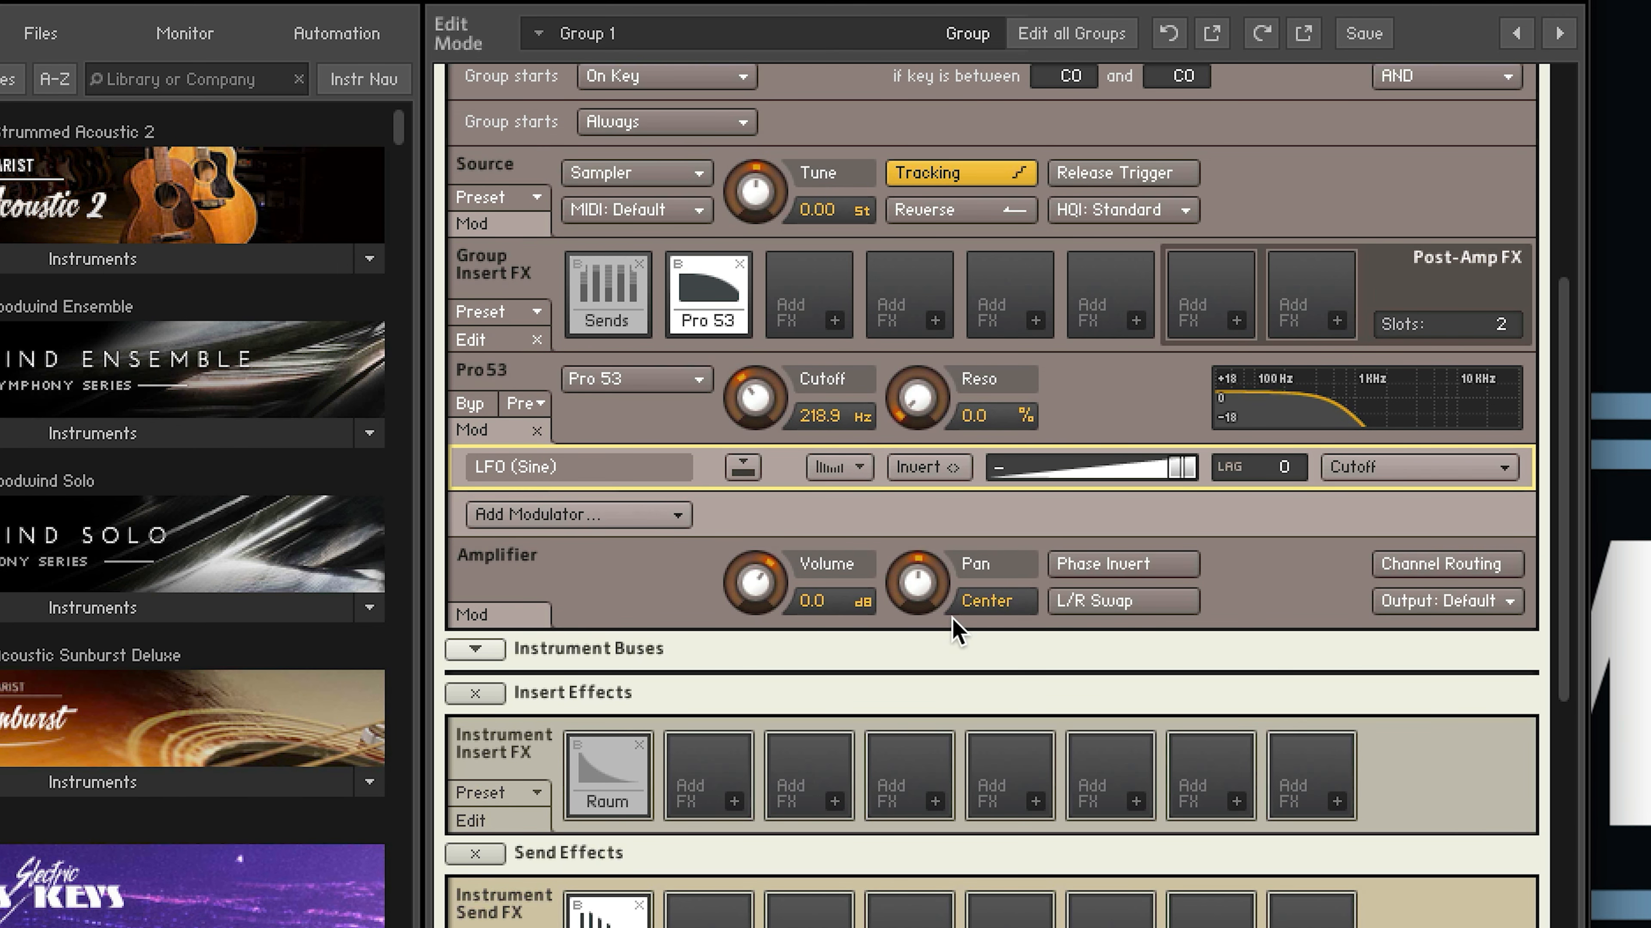
left_click_drag(955, 430, 956, 233)
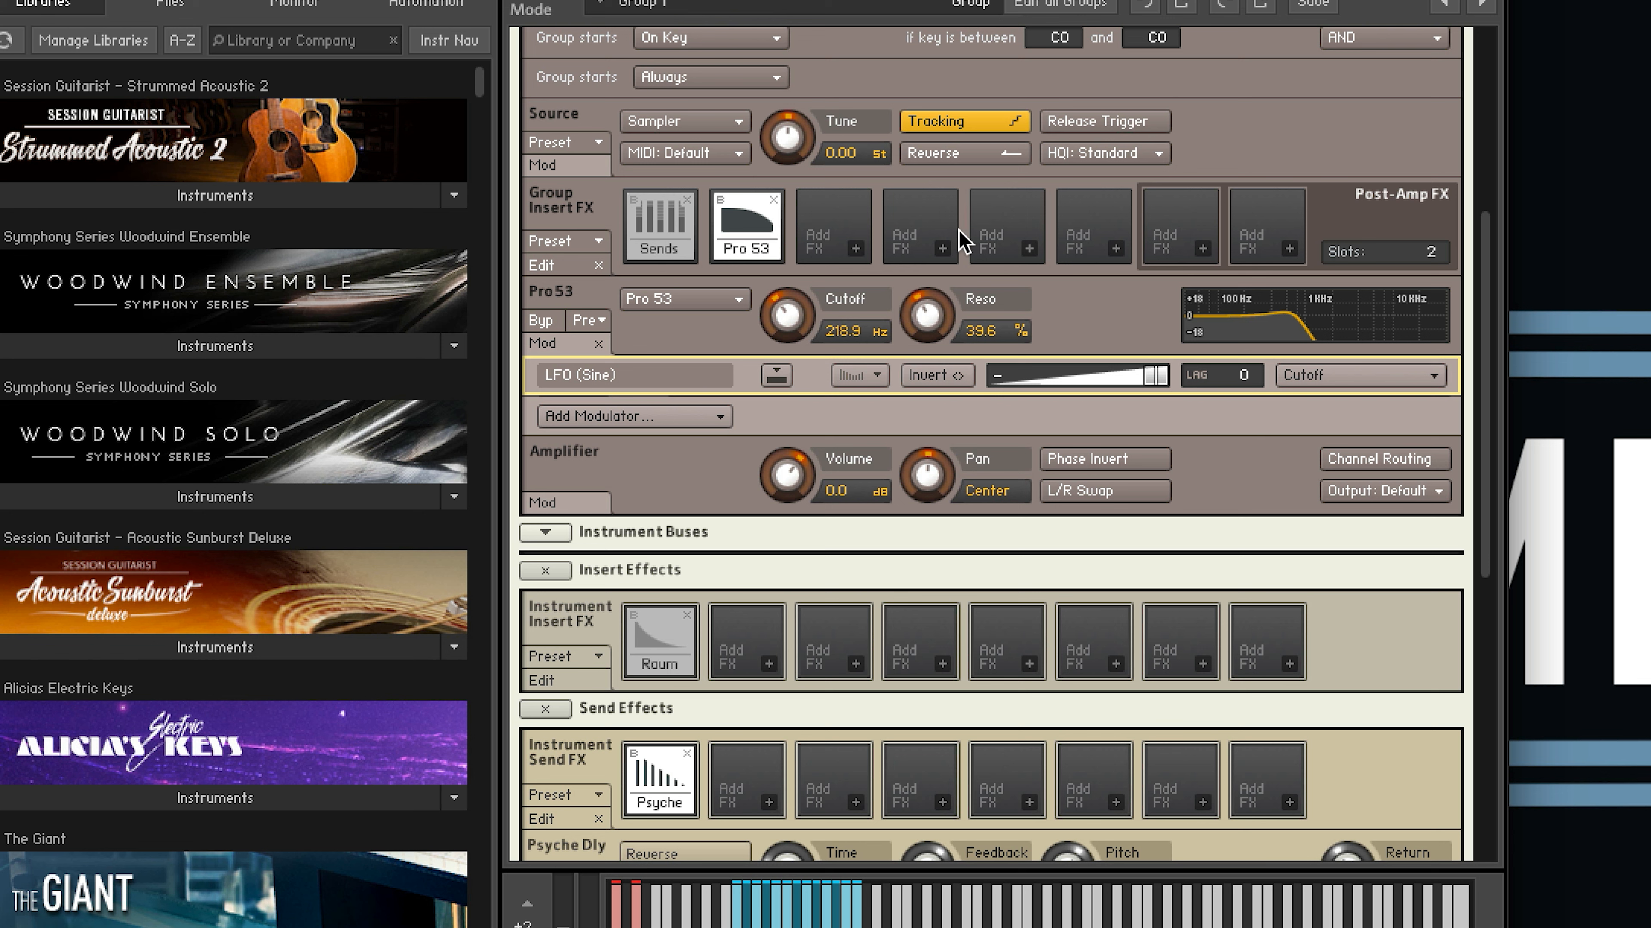
right_click(928, 319)
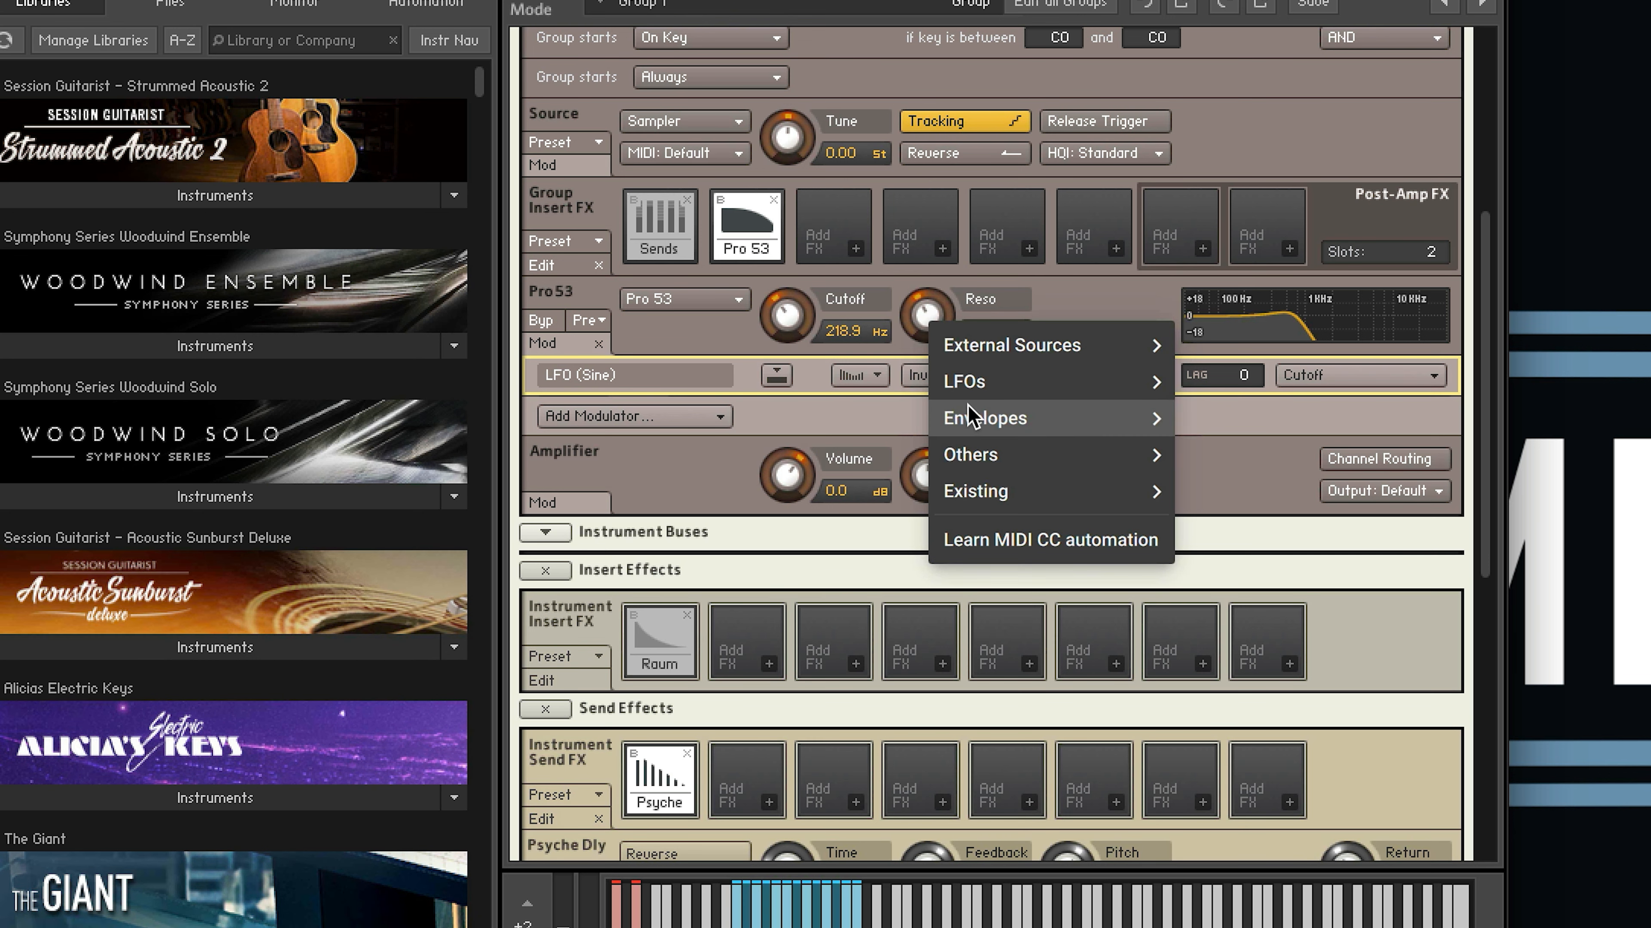
mouse_move(989, 418)
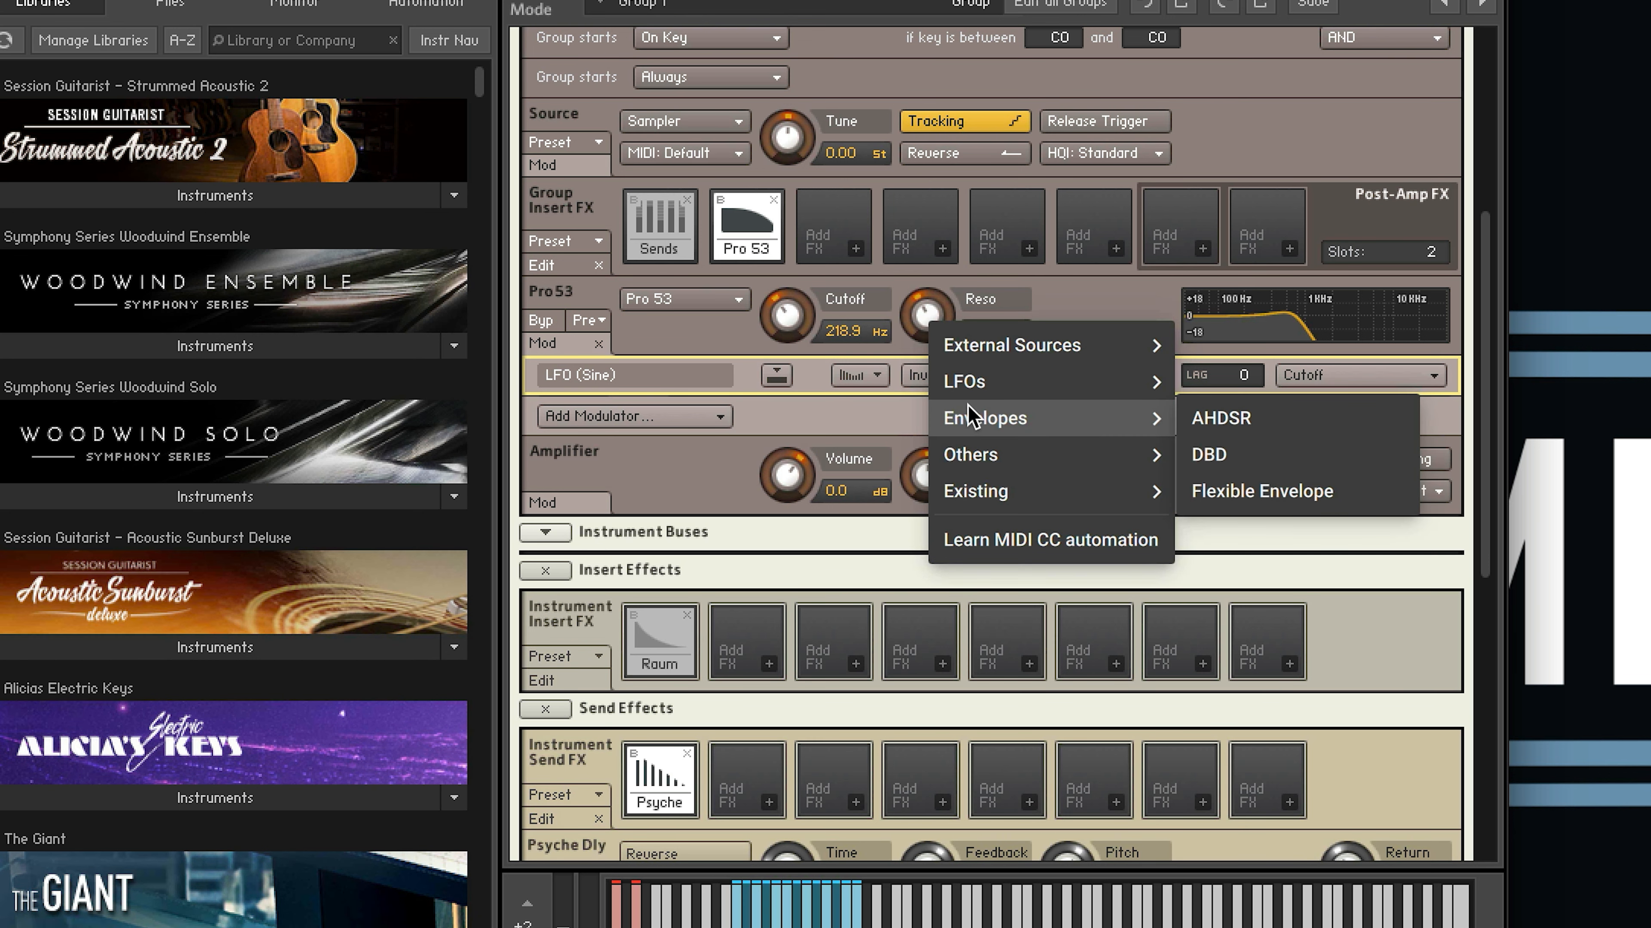
left_click(1230, 428)
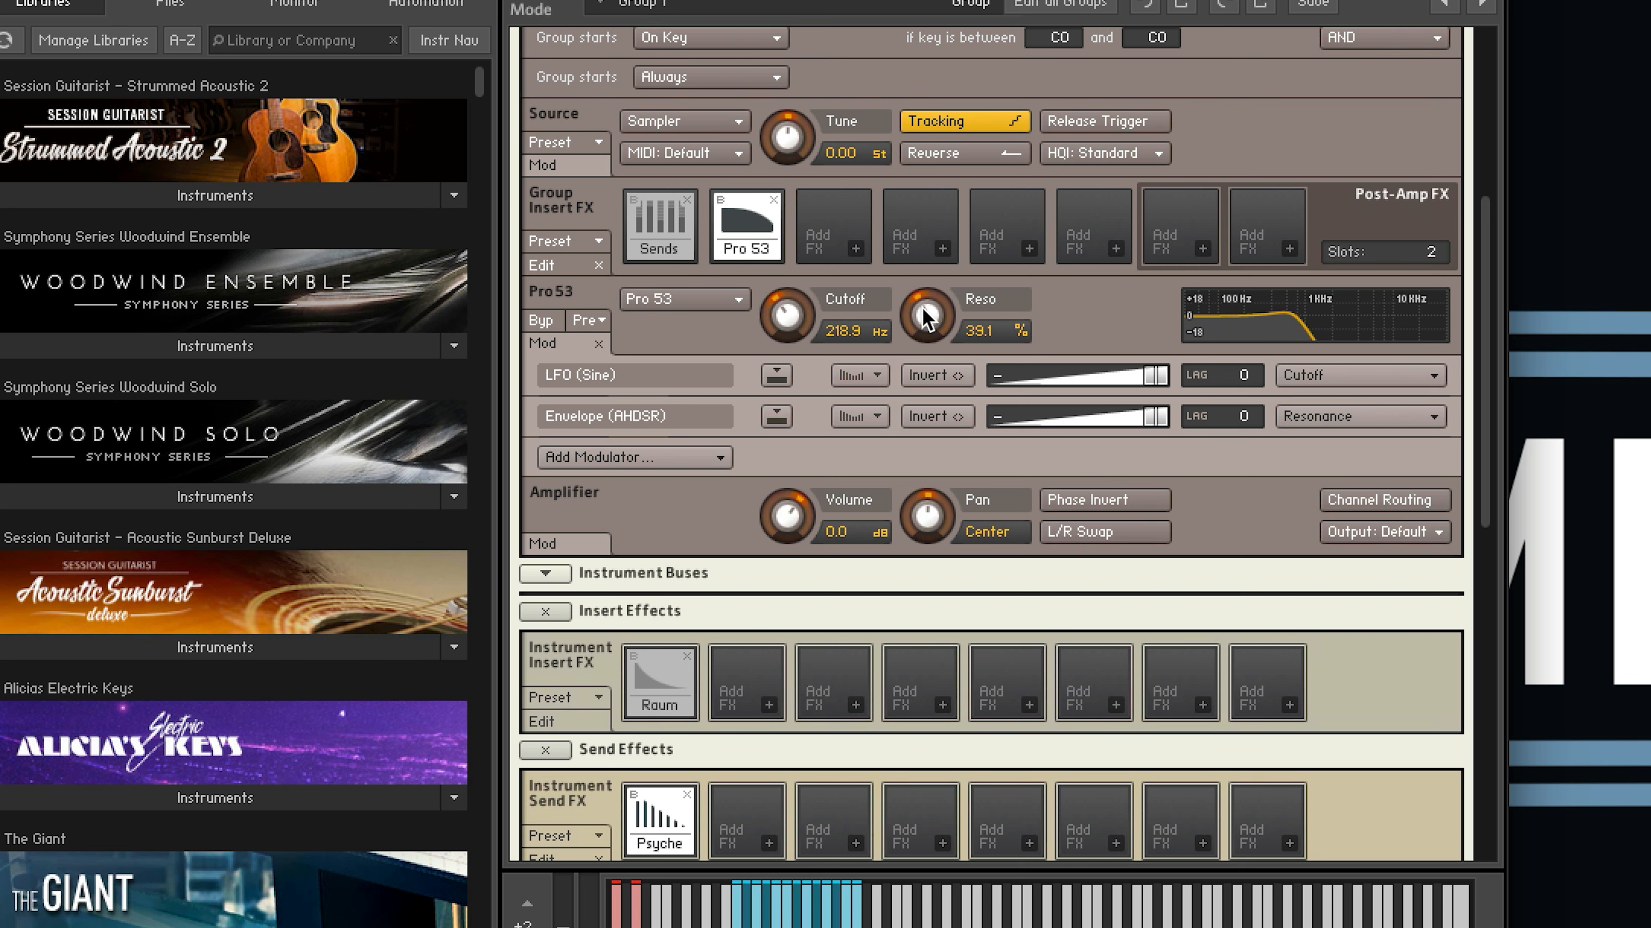
left_click_drag(922, 307, 927, 377)
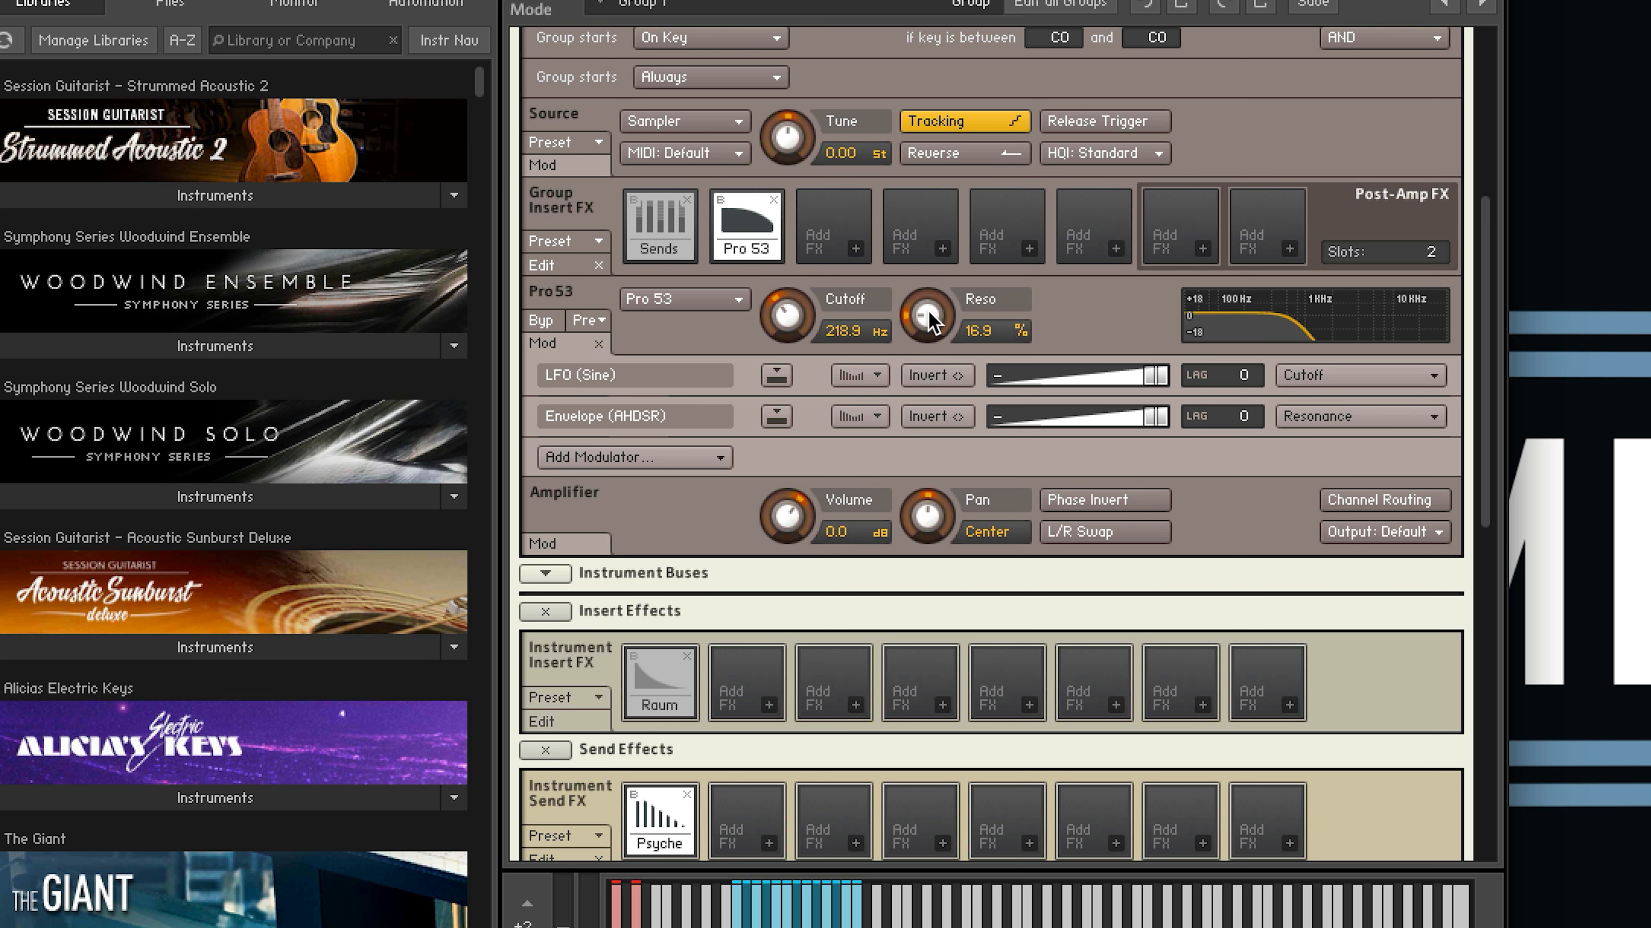
left_click_drag(929, 311, 935, 357)
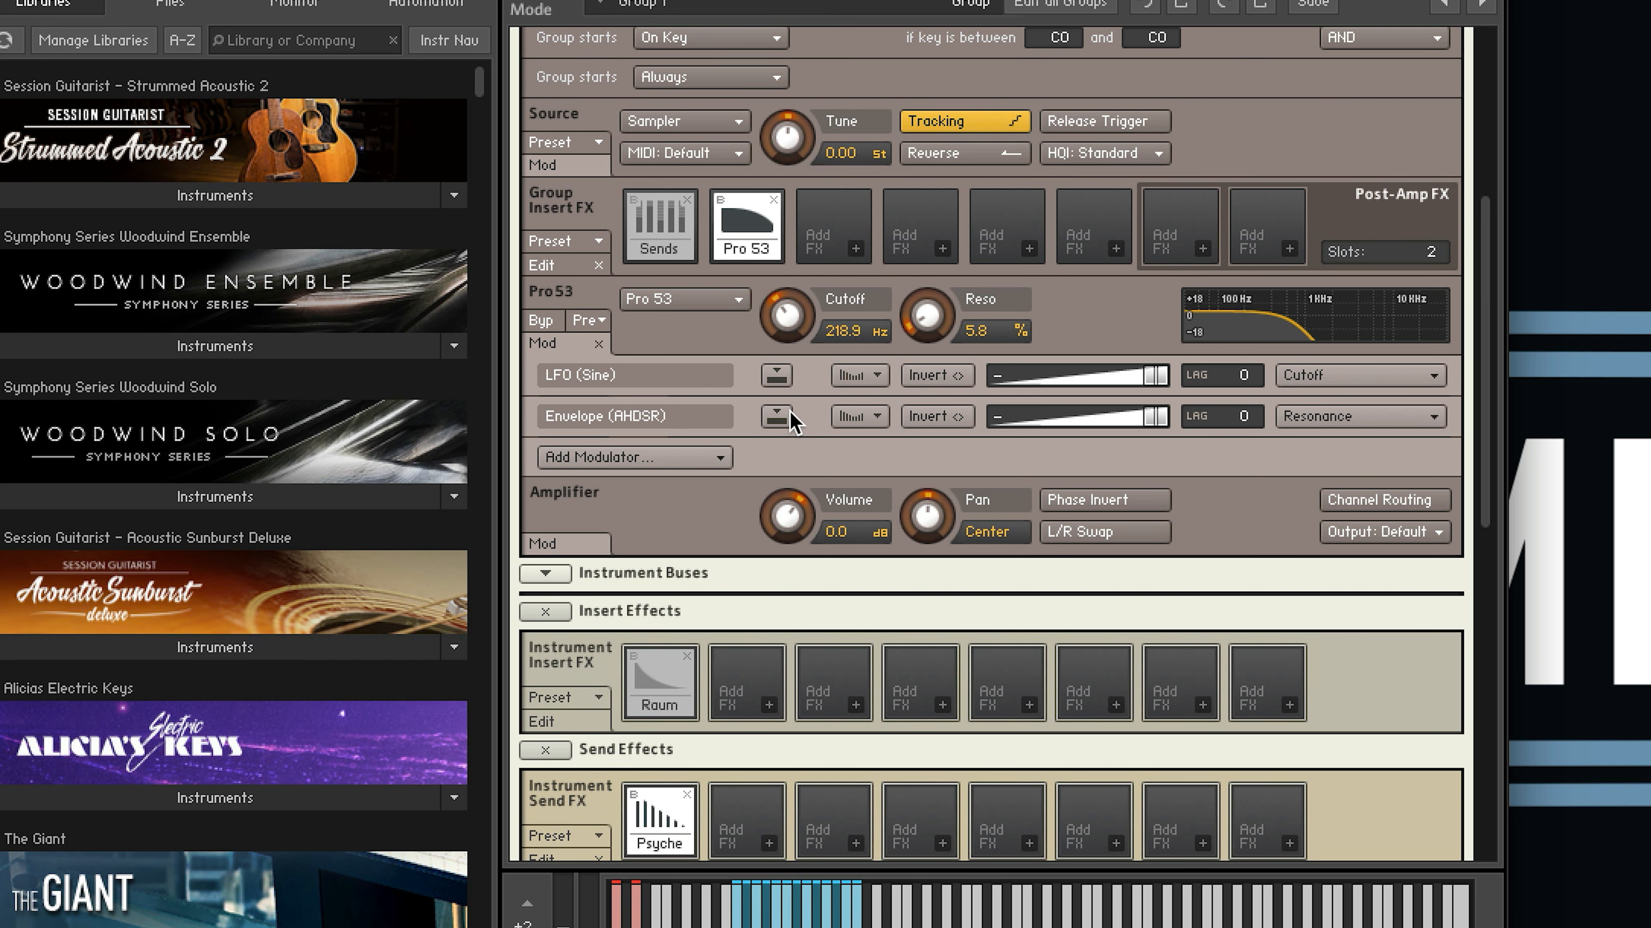
- Set the resonance envelope's Attack to 282.6 ms and slightly reduce its modulation intensity
left_click(777, 416)
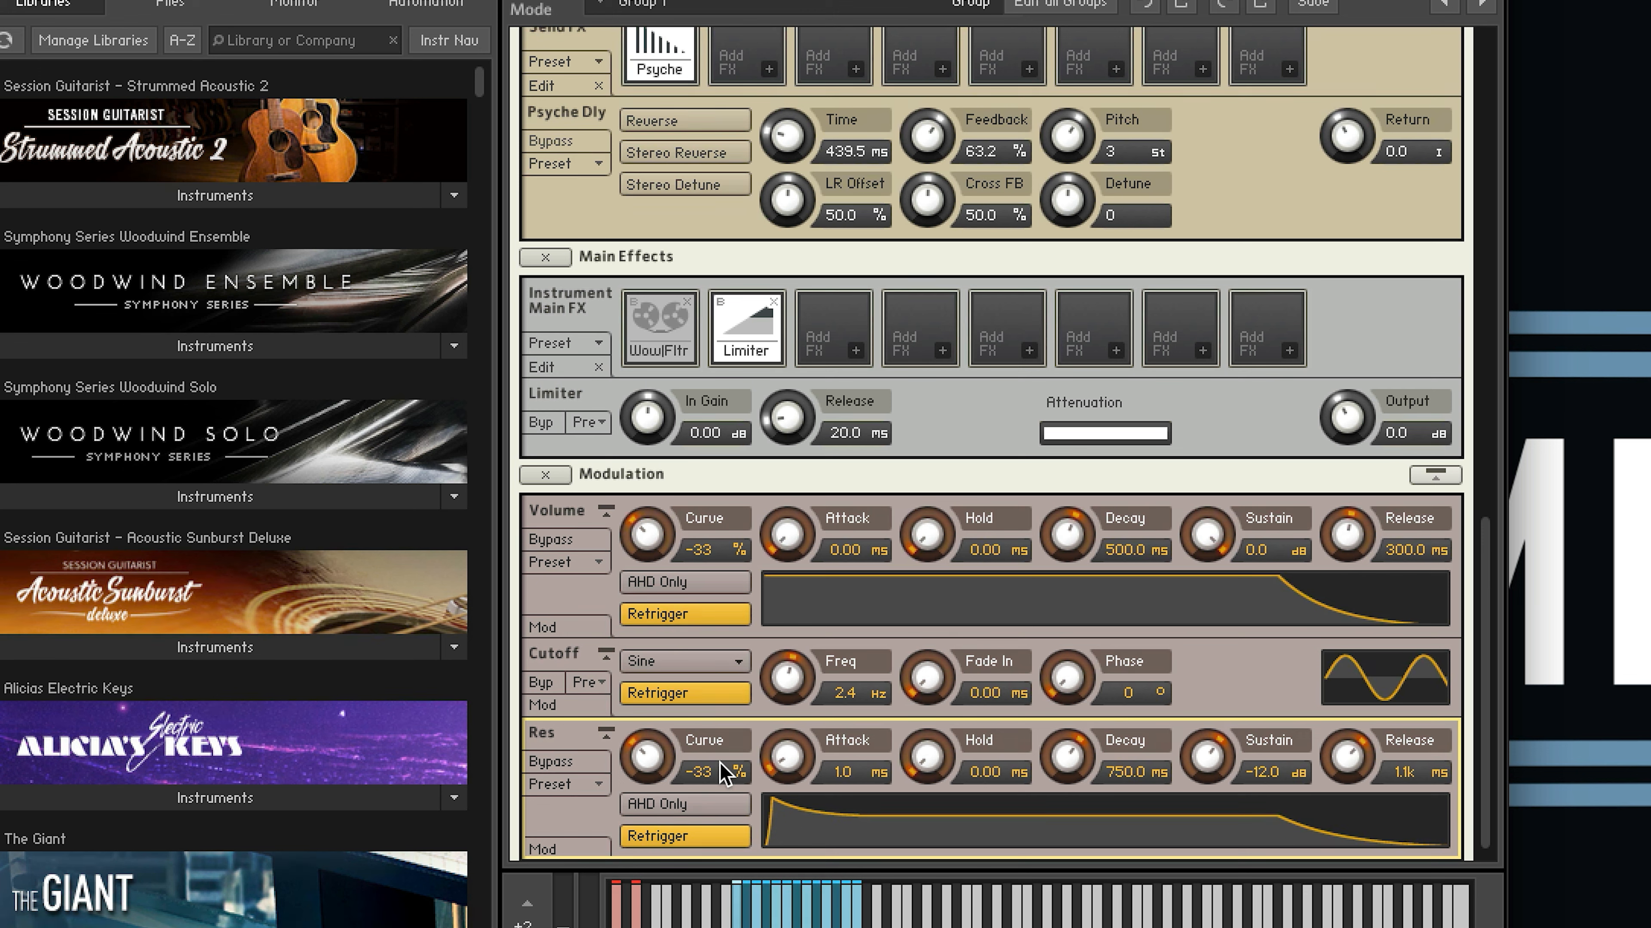
left_click_drag(786, 756, 793, 599)
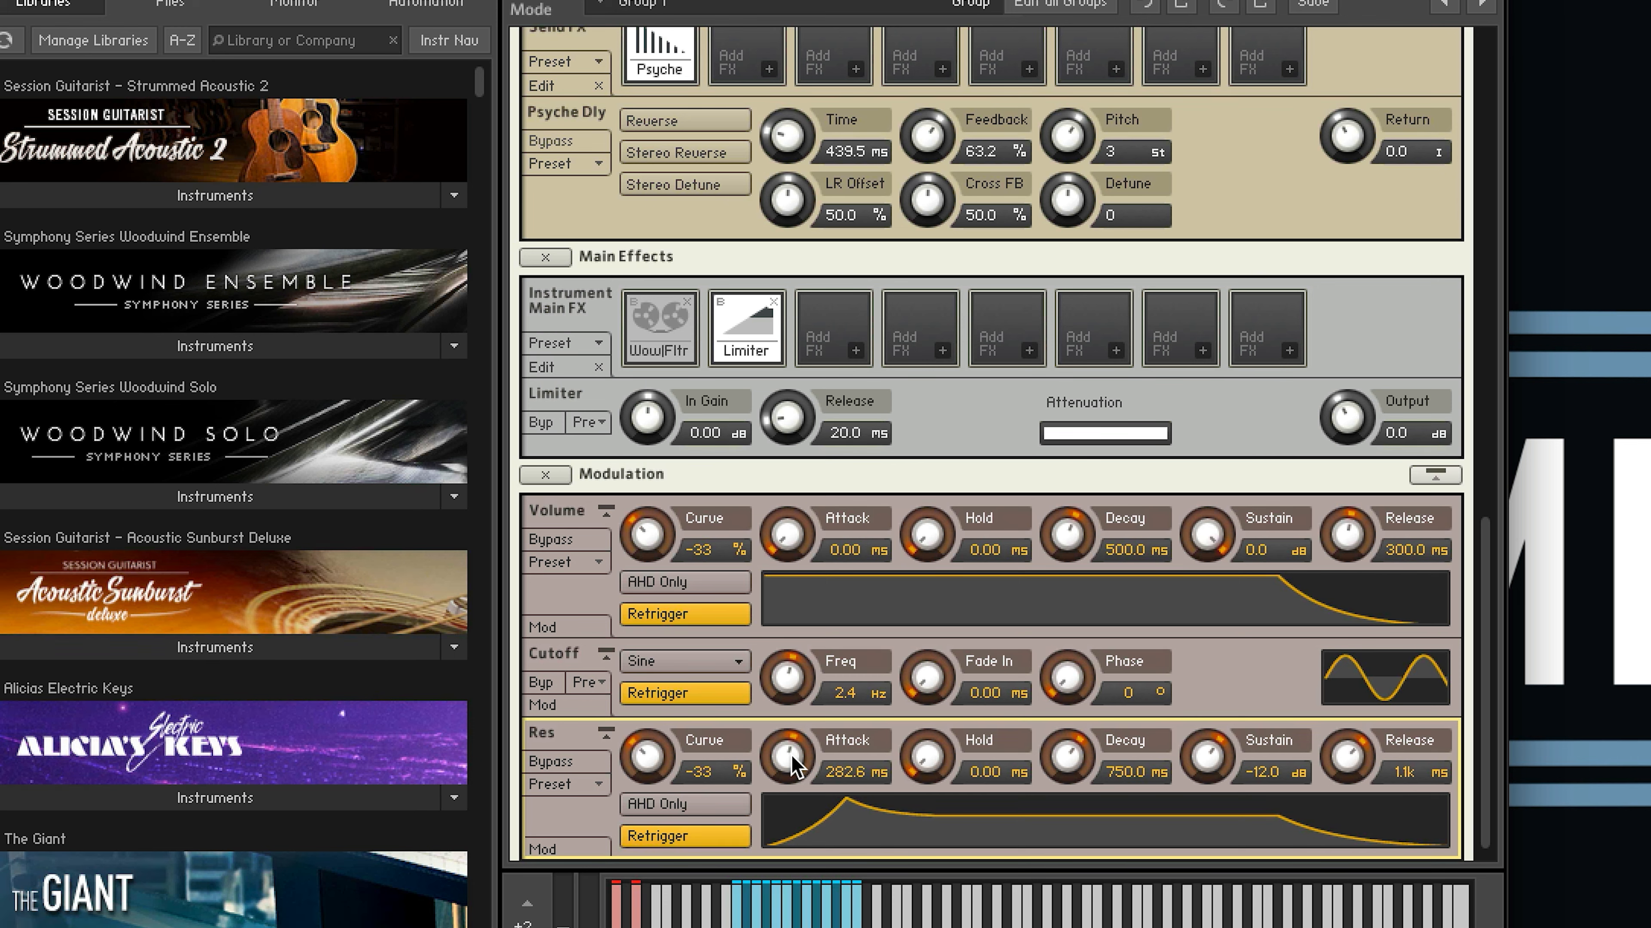
left_click(605, 730)
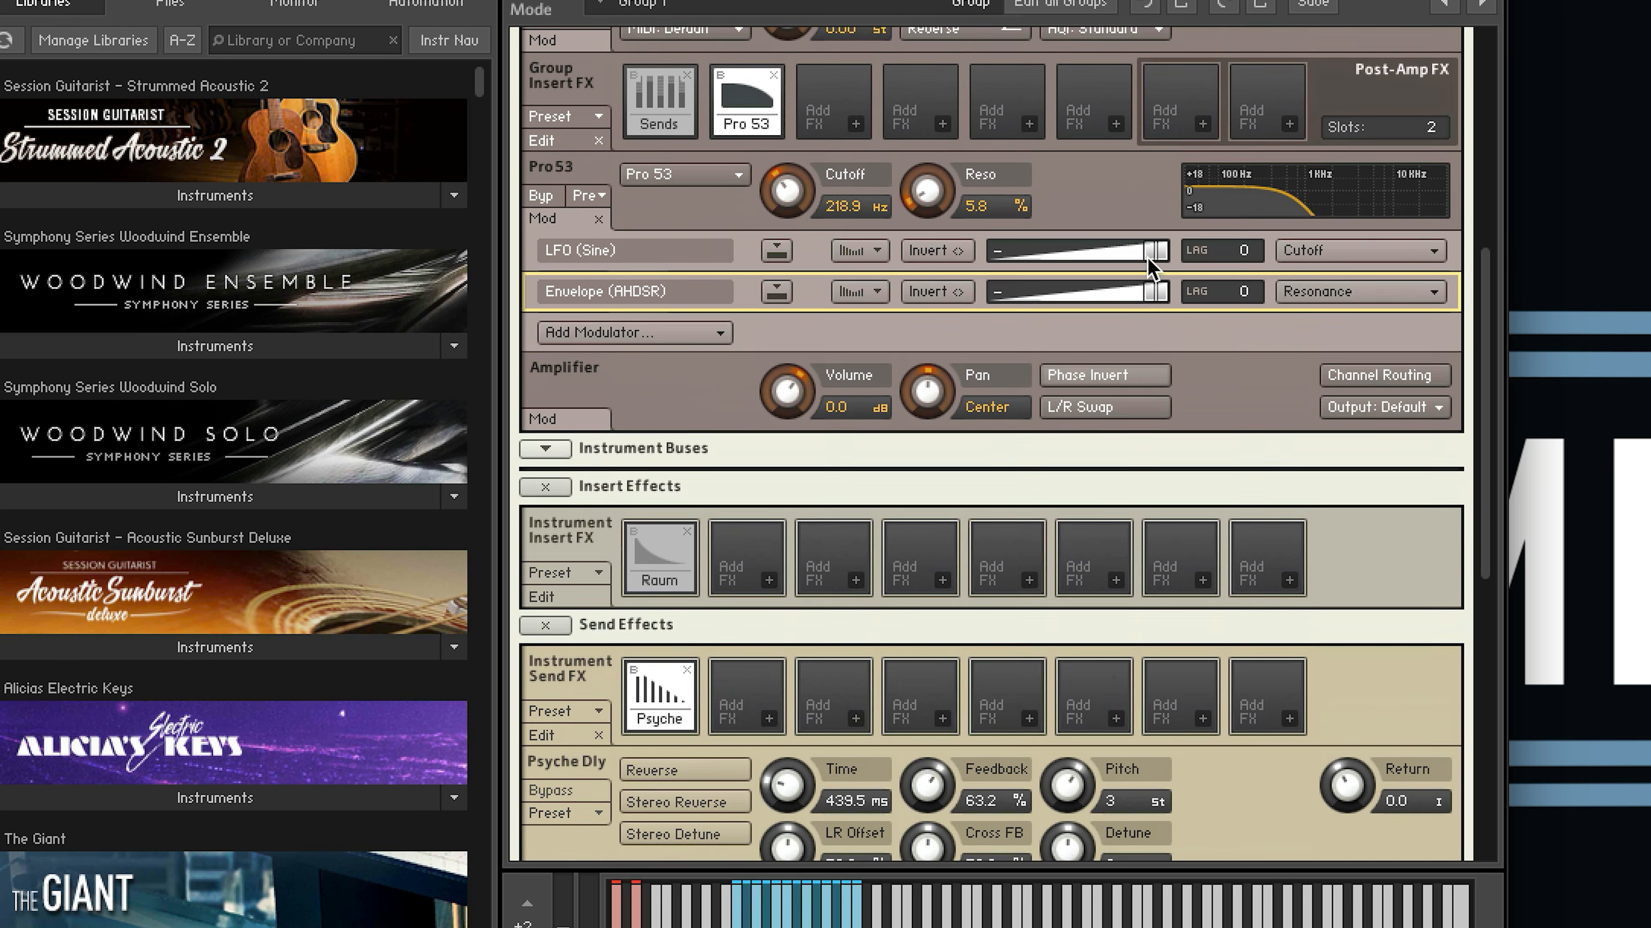
scroll(1150, 263, "up", 2)
left_click_drag(1155, 358, 1119, 364)
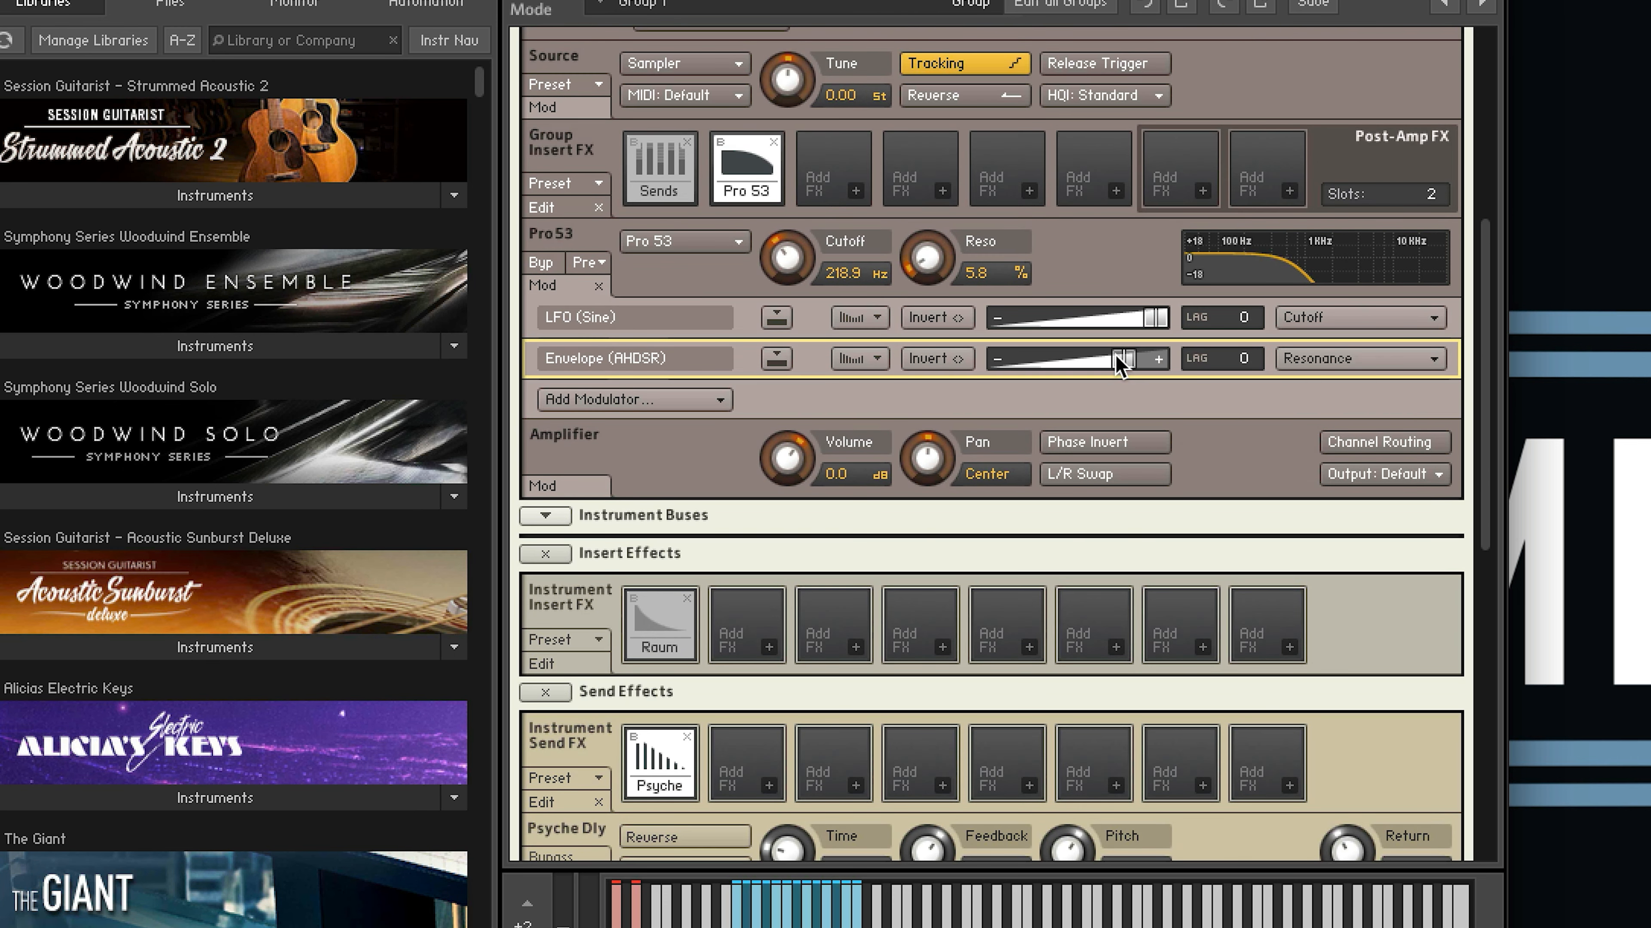
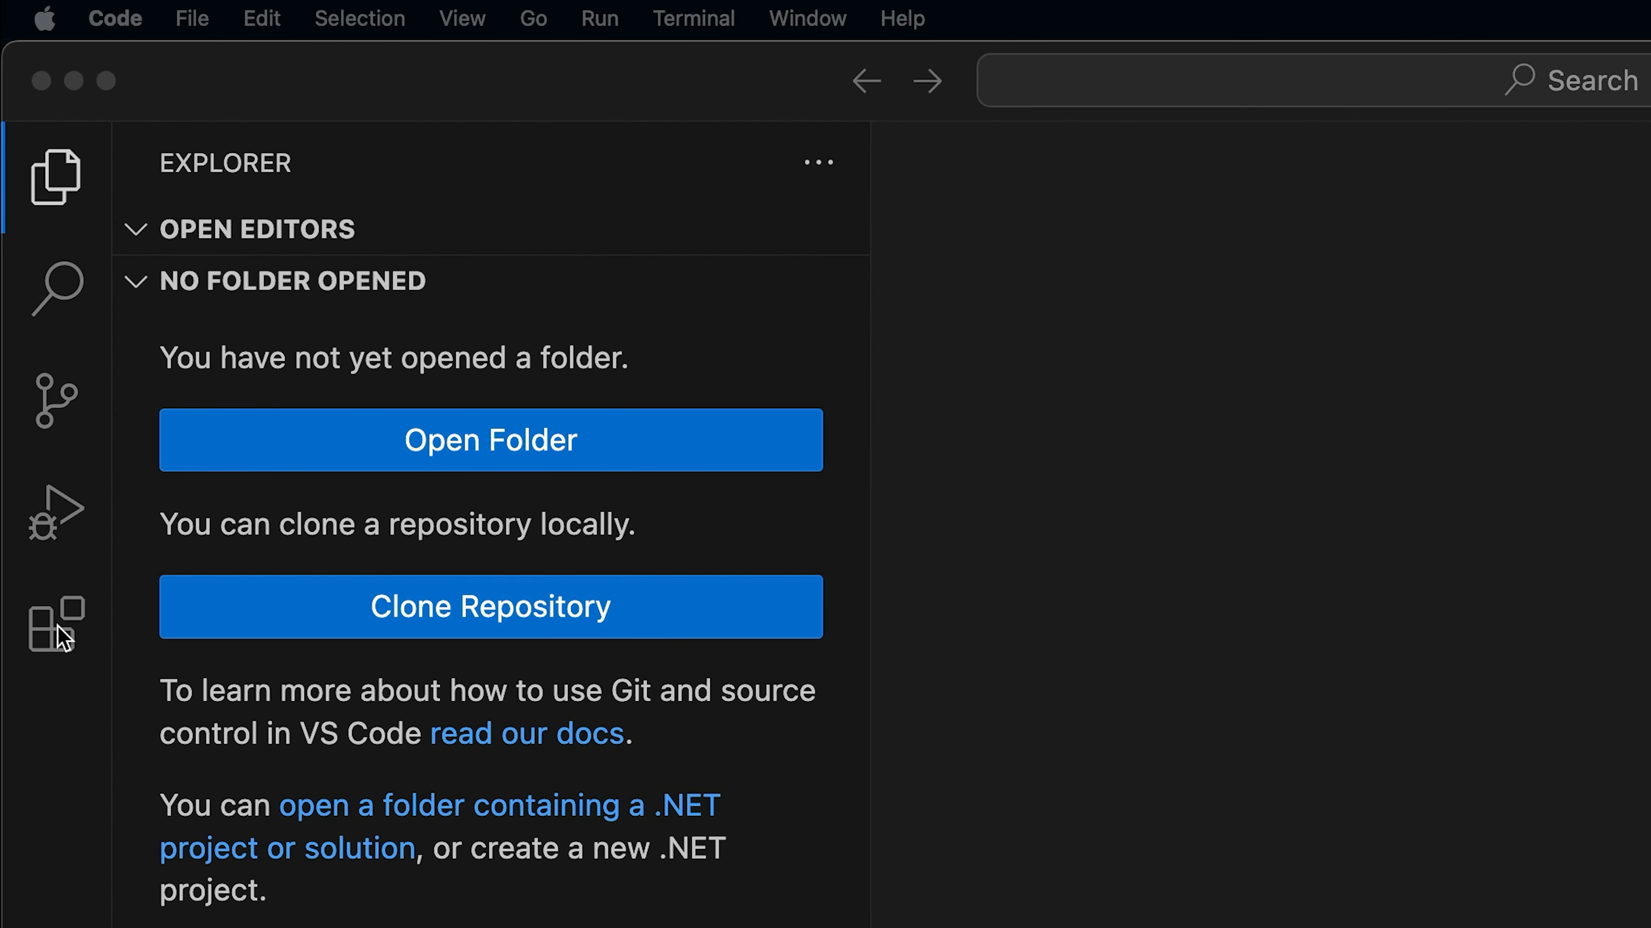
- Install the komplete-script.vsix extension from the Desktop in Visual Studio Code
left_click(58, 624)
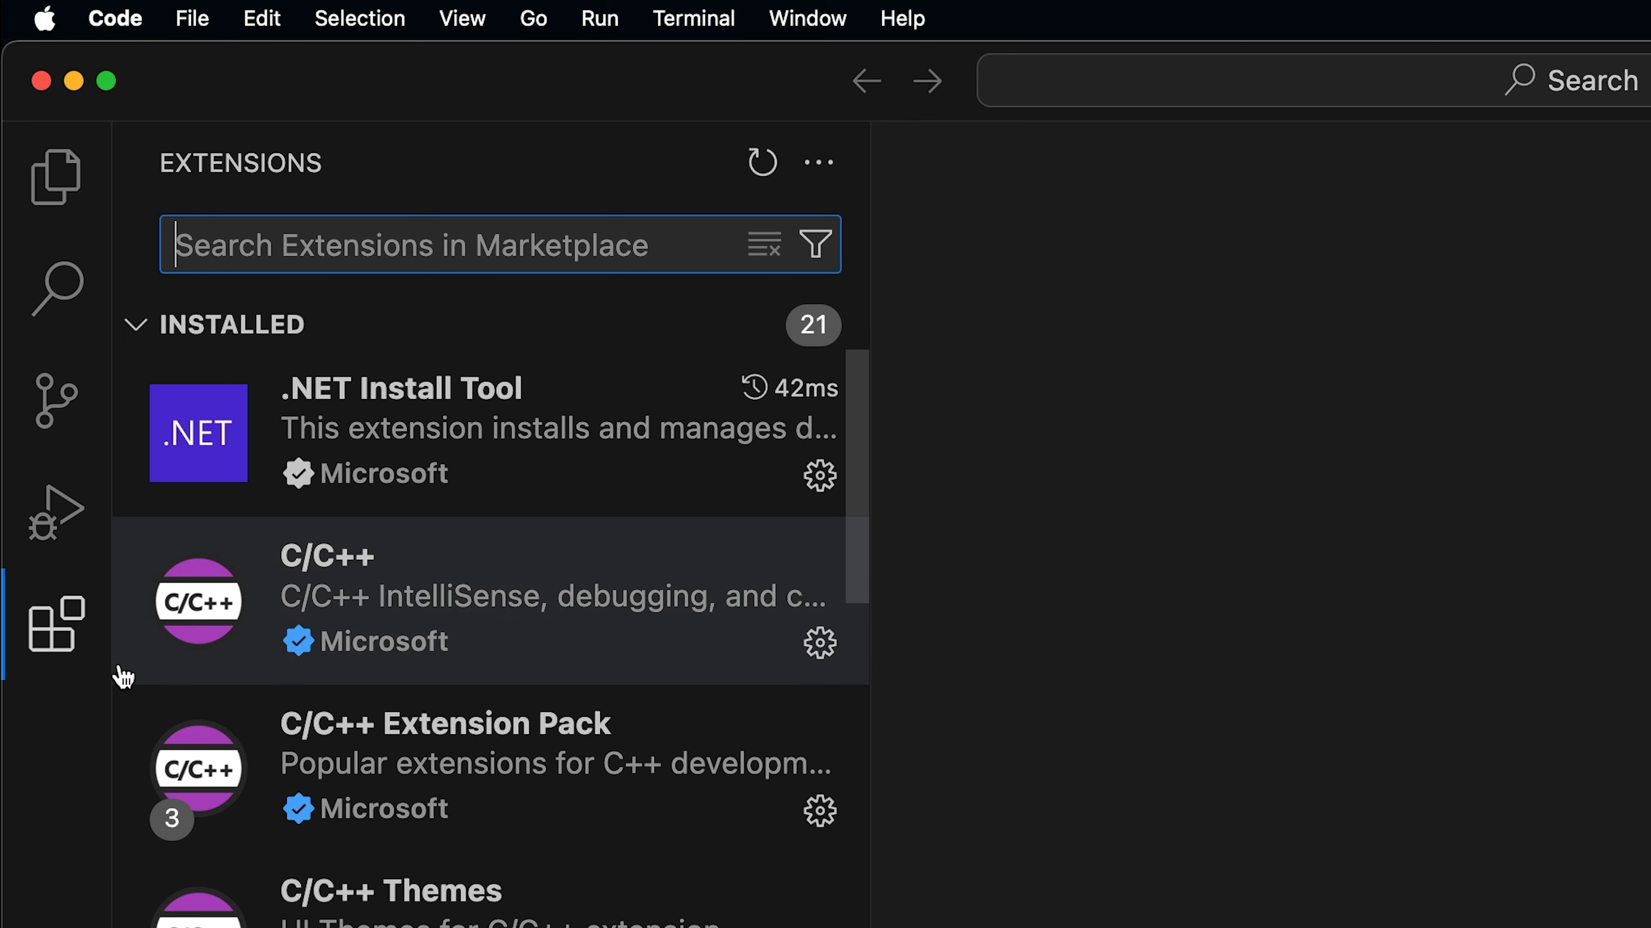
left_click(821, 177)
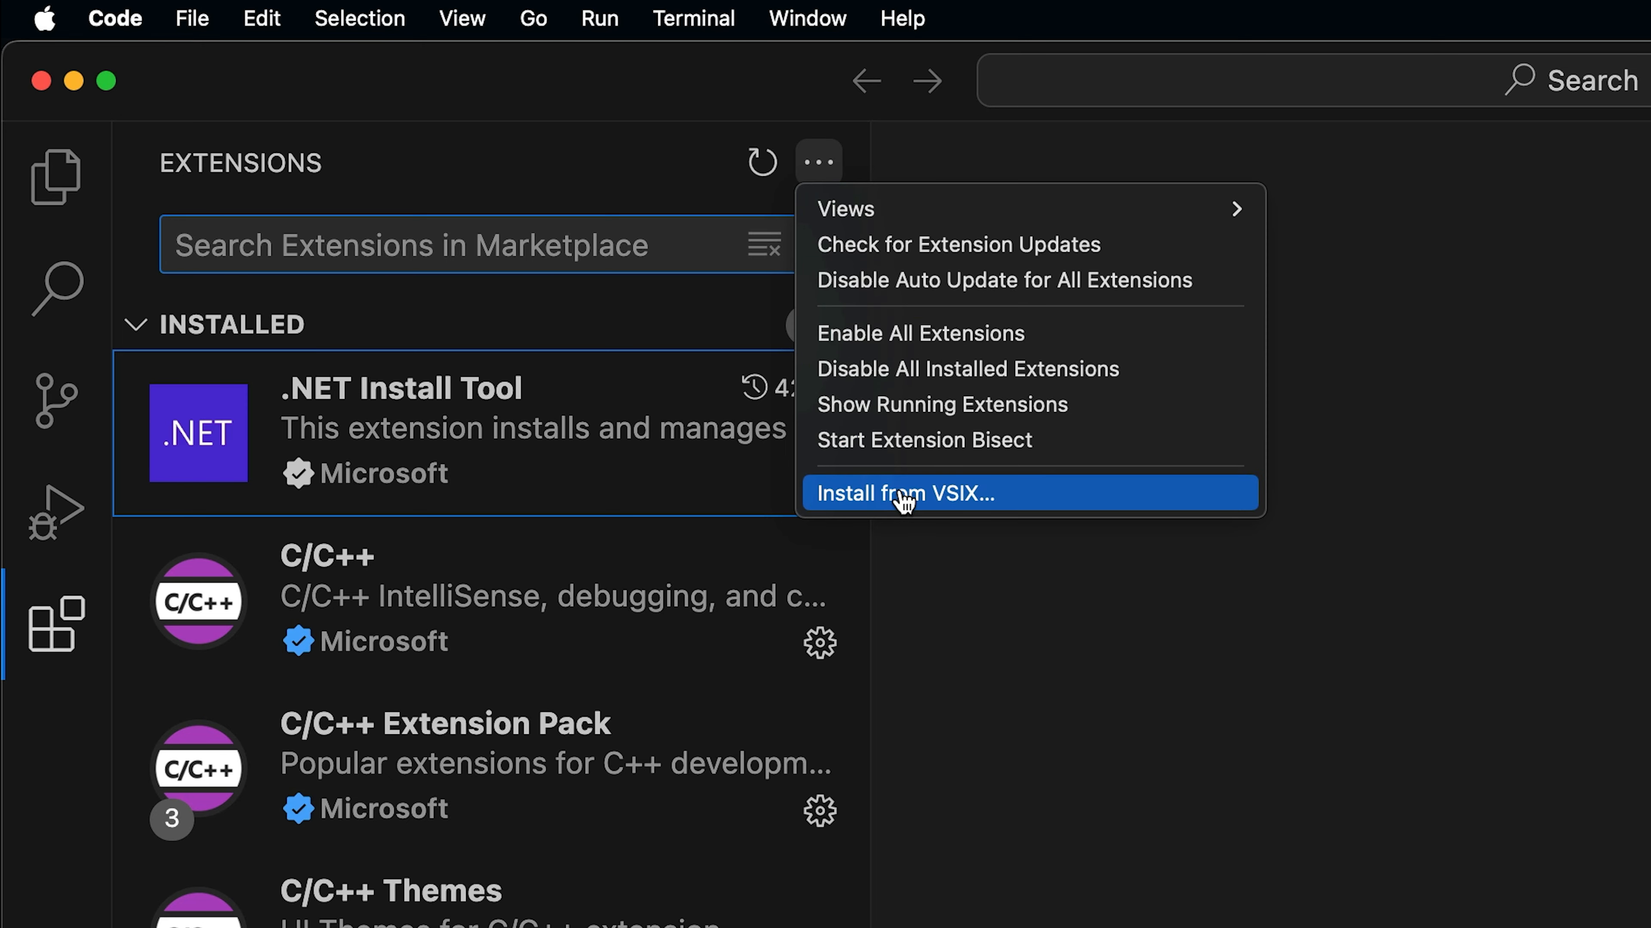
left_click(905, 495)
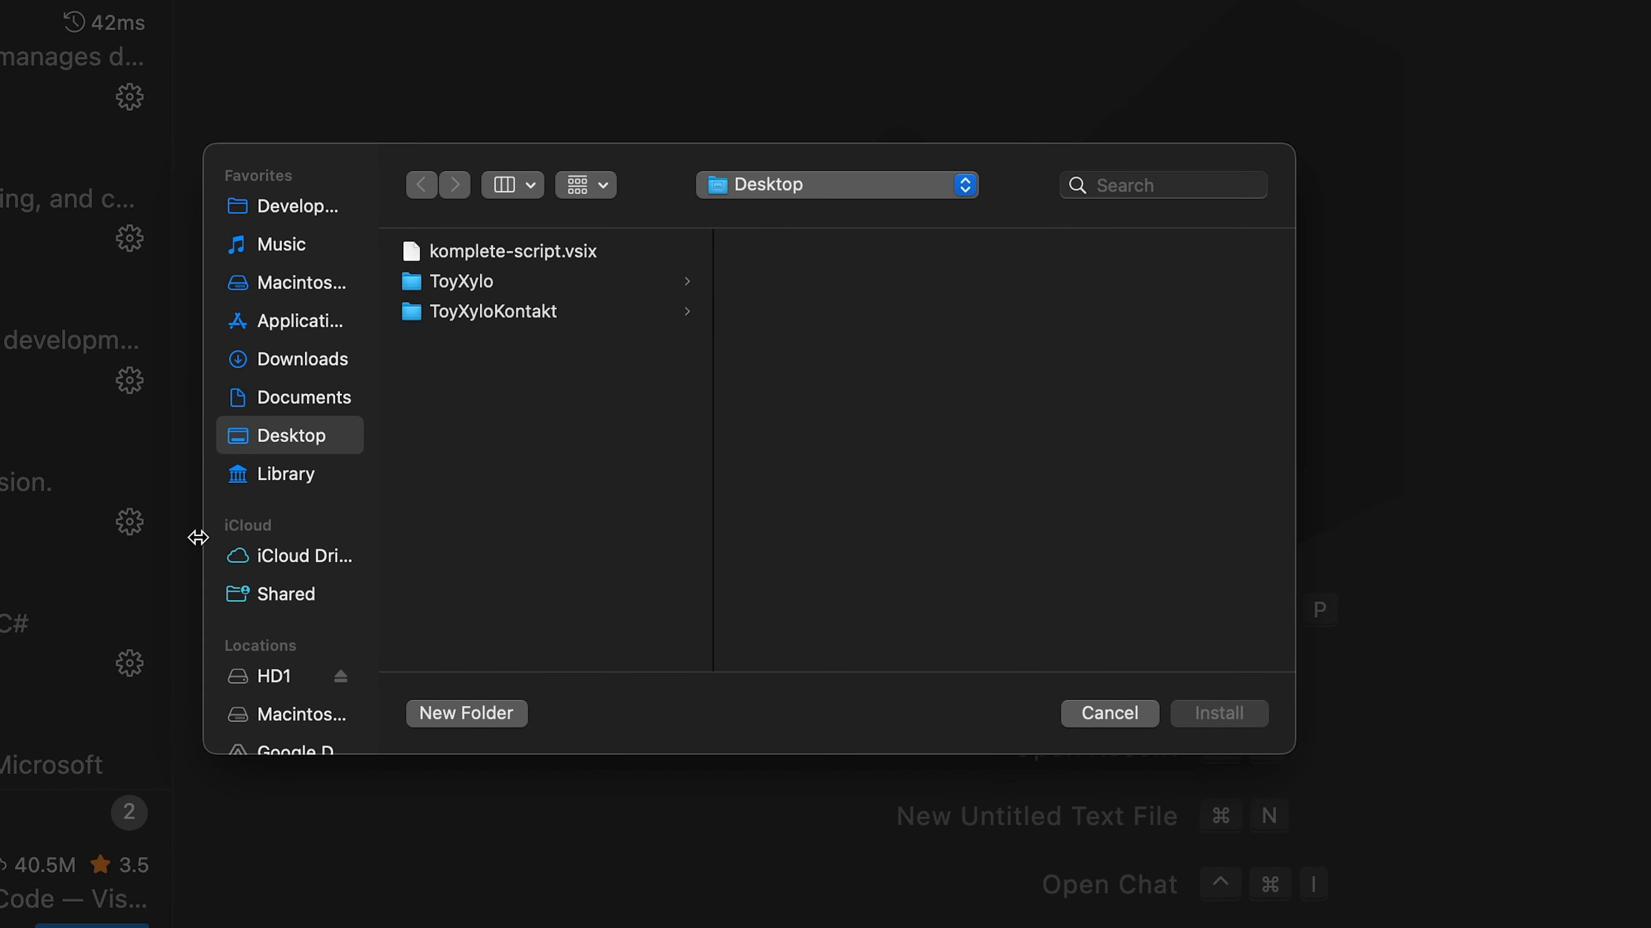
left_click(505, 253)
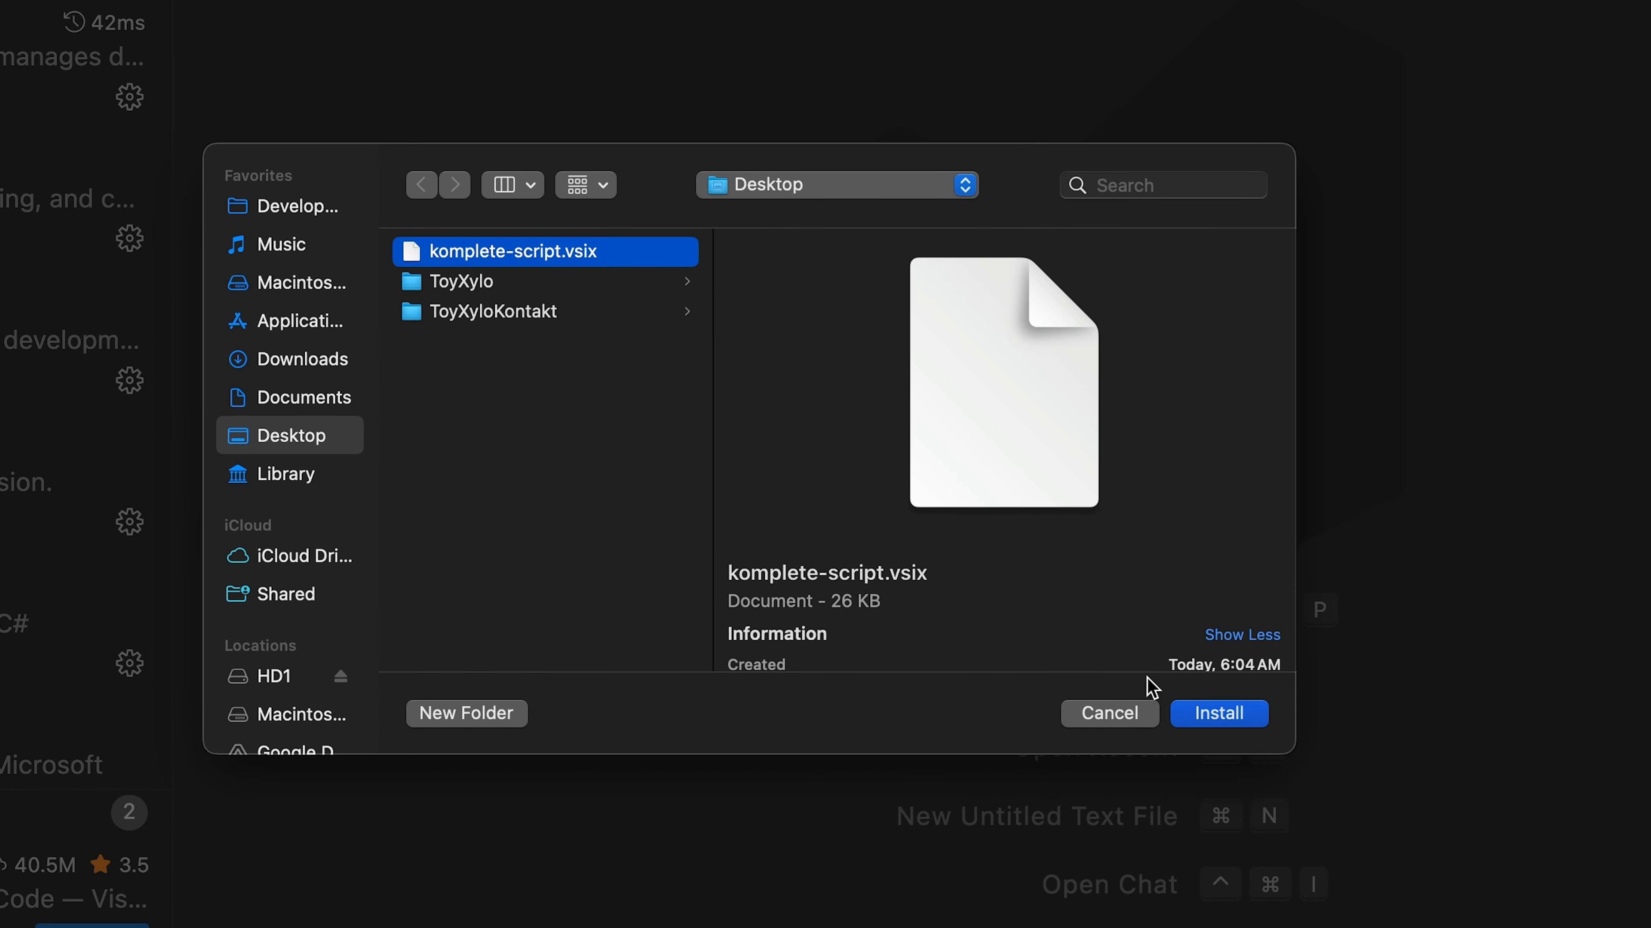
left_click(1203, 715)
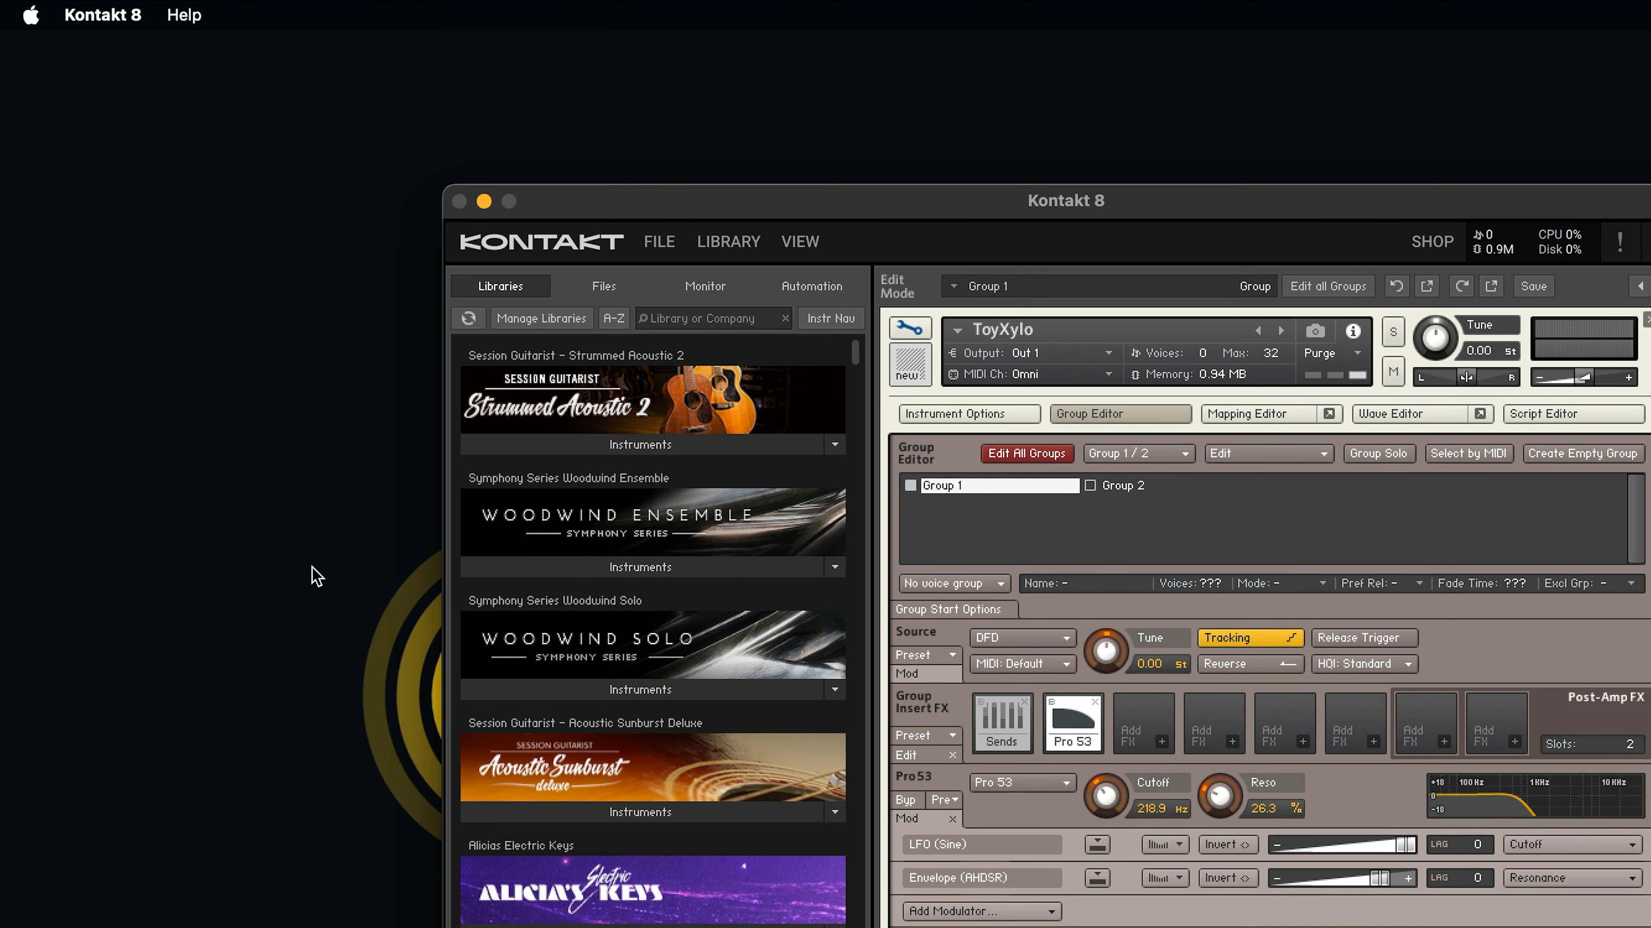
- Switch to Kontakt 8 and enable Developer Mode for the Komplete UI features in its developer settings
left_click(116, 18)
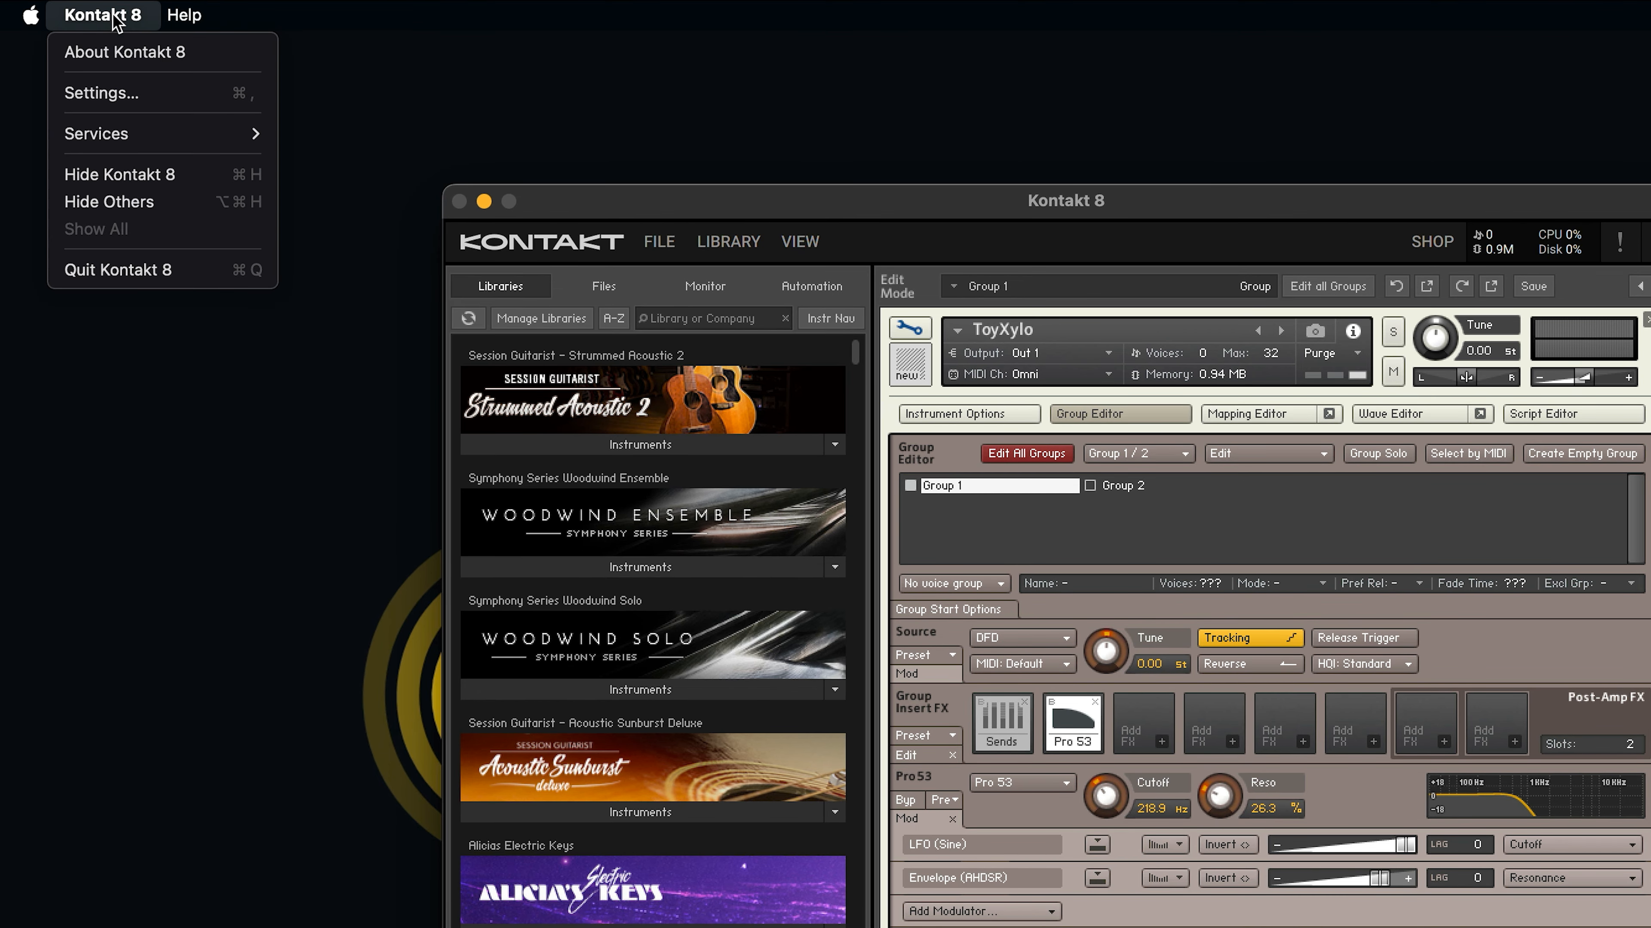
left_click(118, 95)
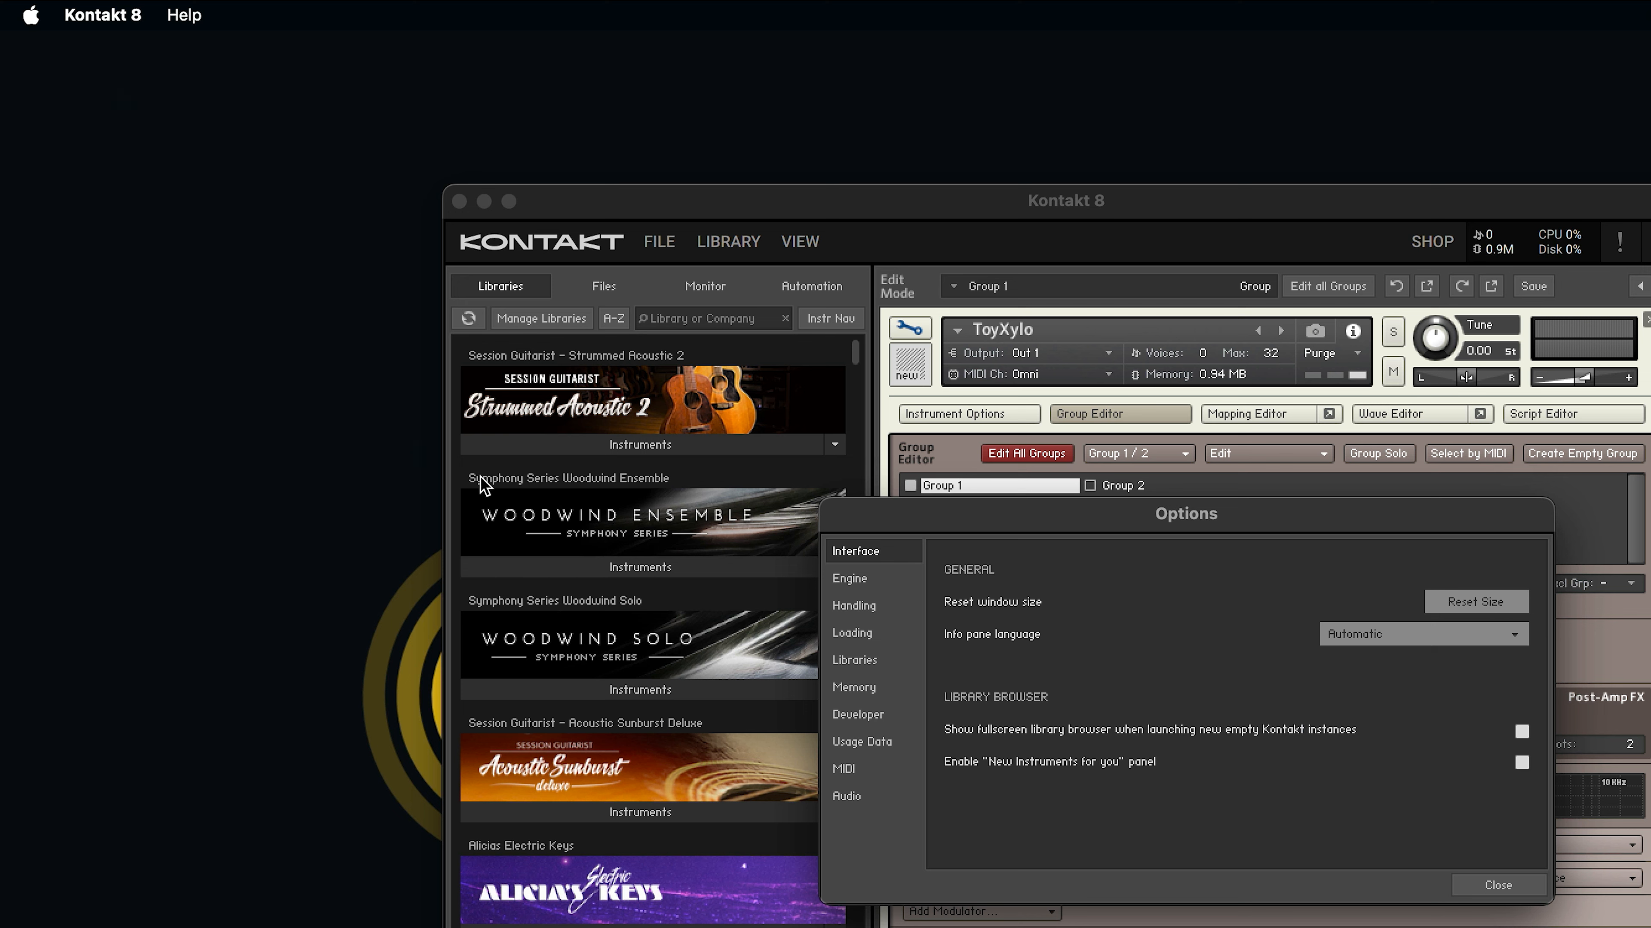
left_click(859, 718)
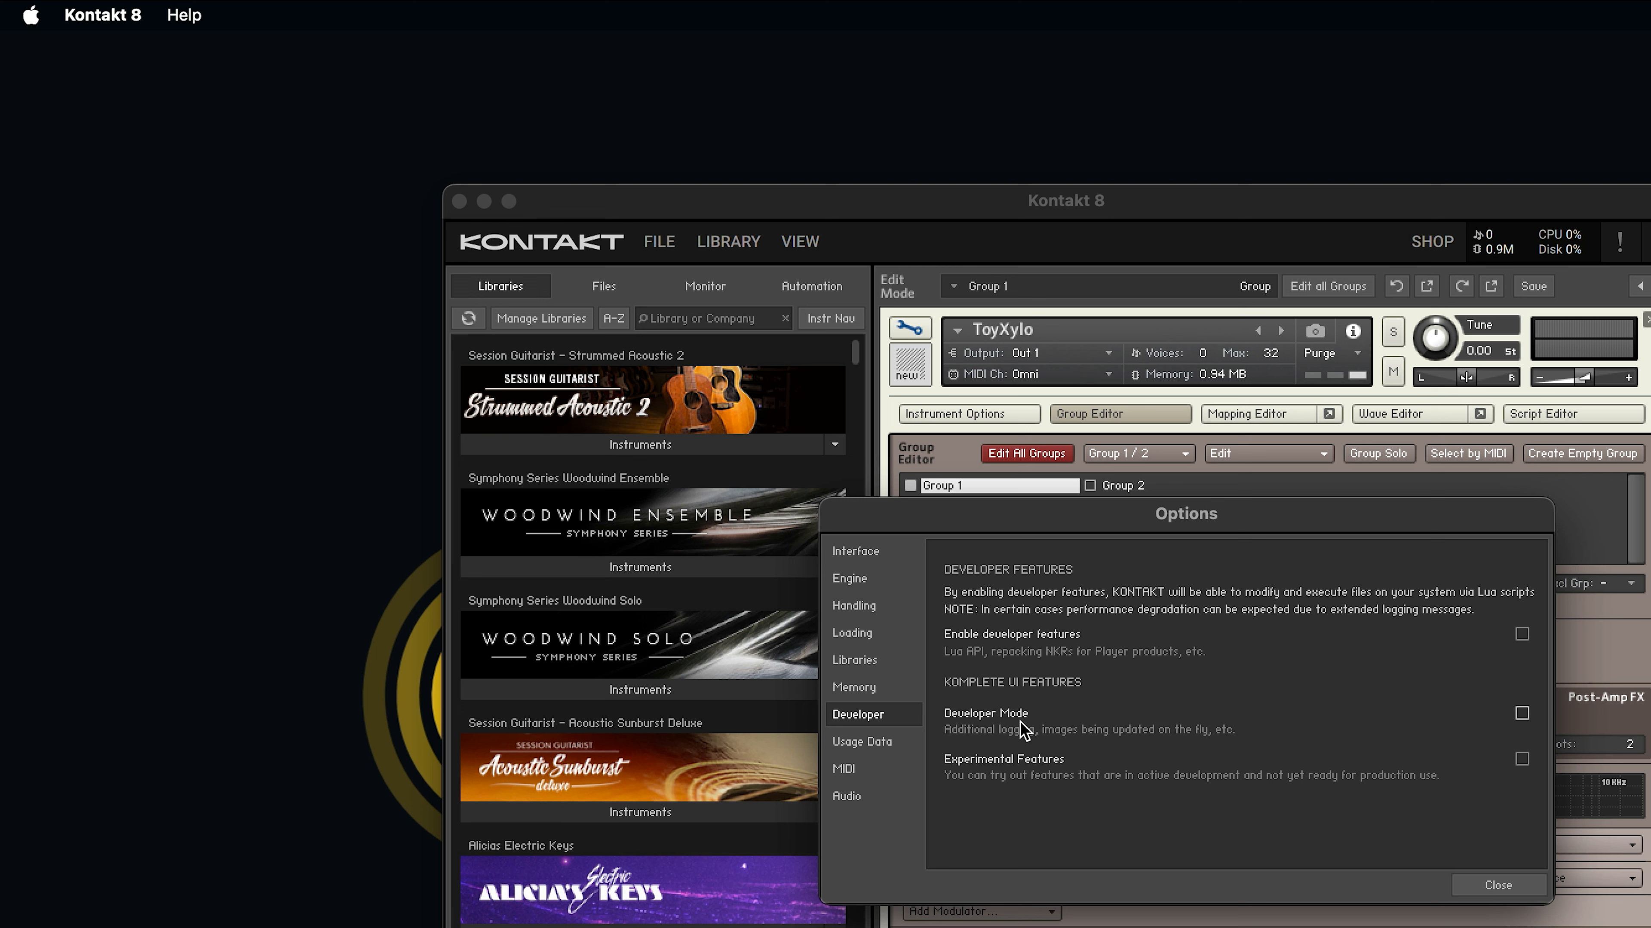
left_click(1522, 714)
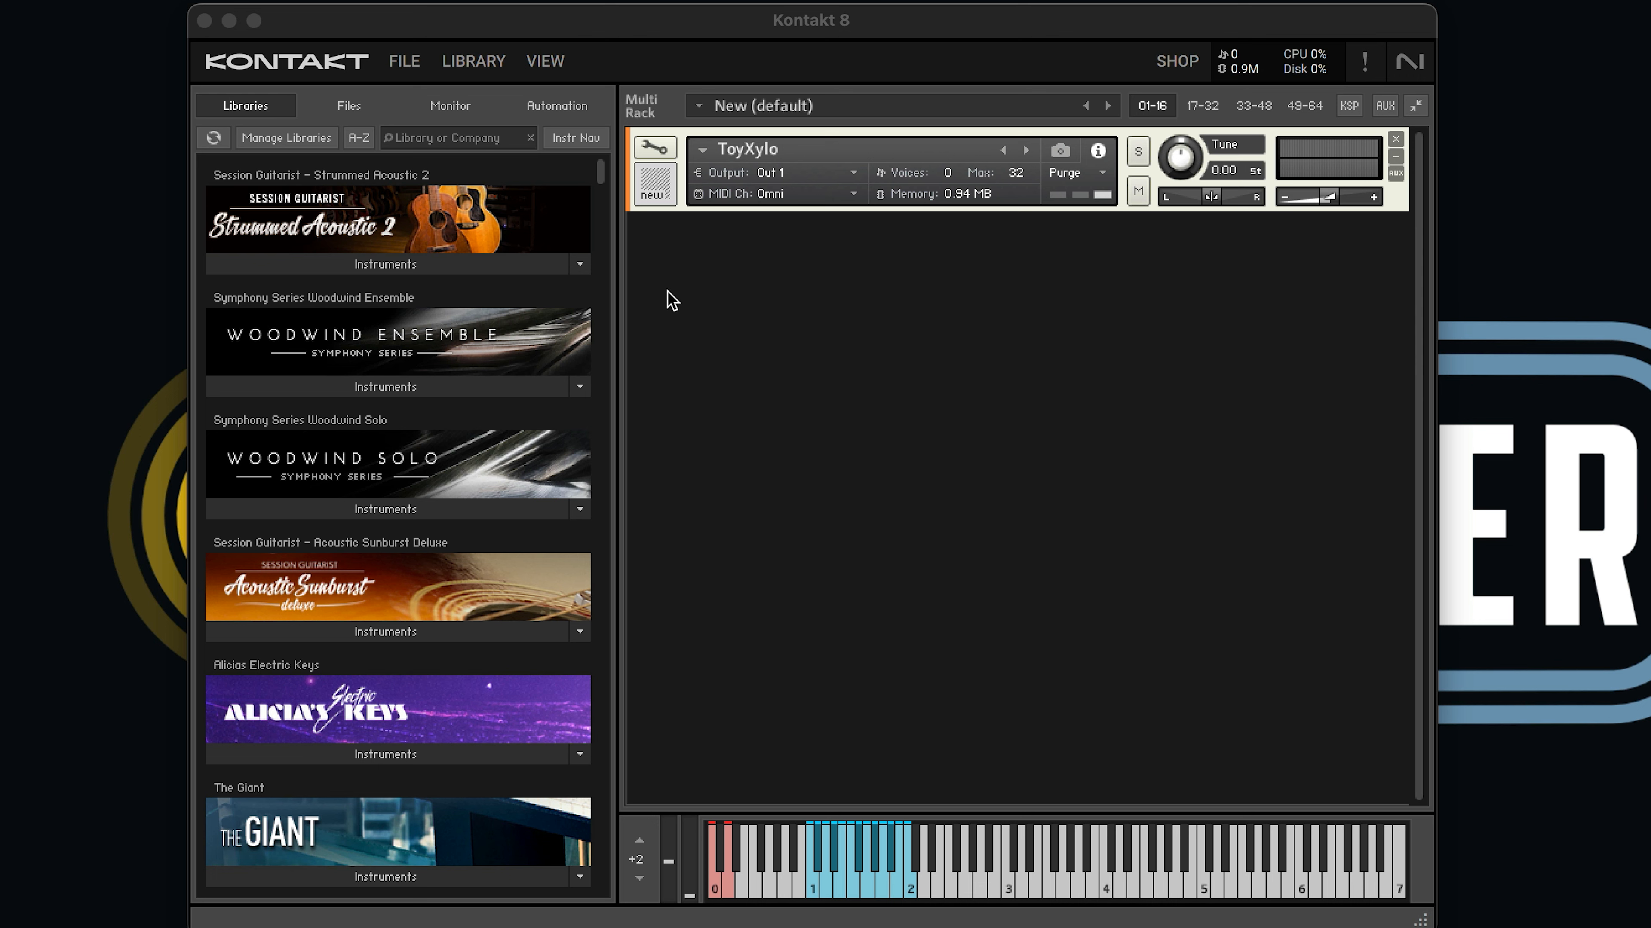
- Create a resource container named Resources for the ToyXylo instrument in the Desktop's ToyXyloKontakt folder, including the resource folder structure
left_click(661, 144)
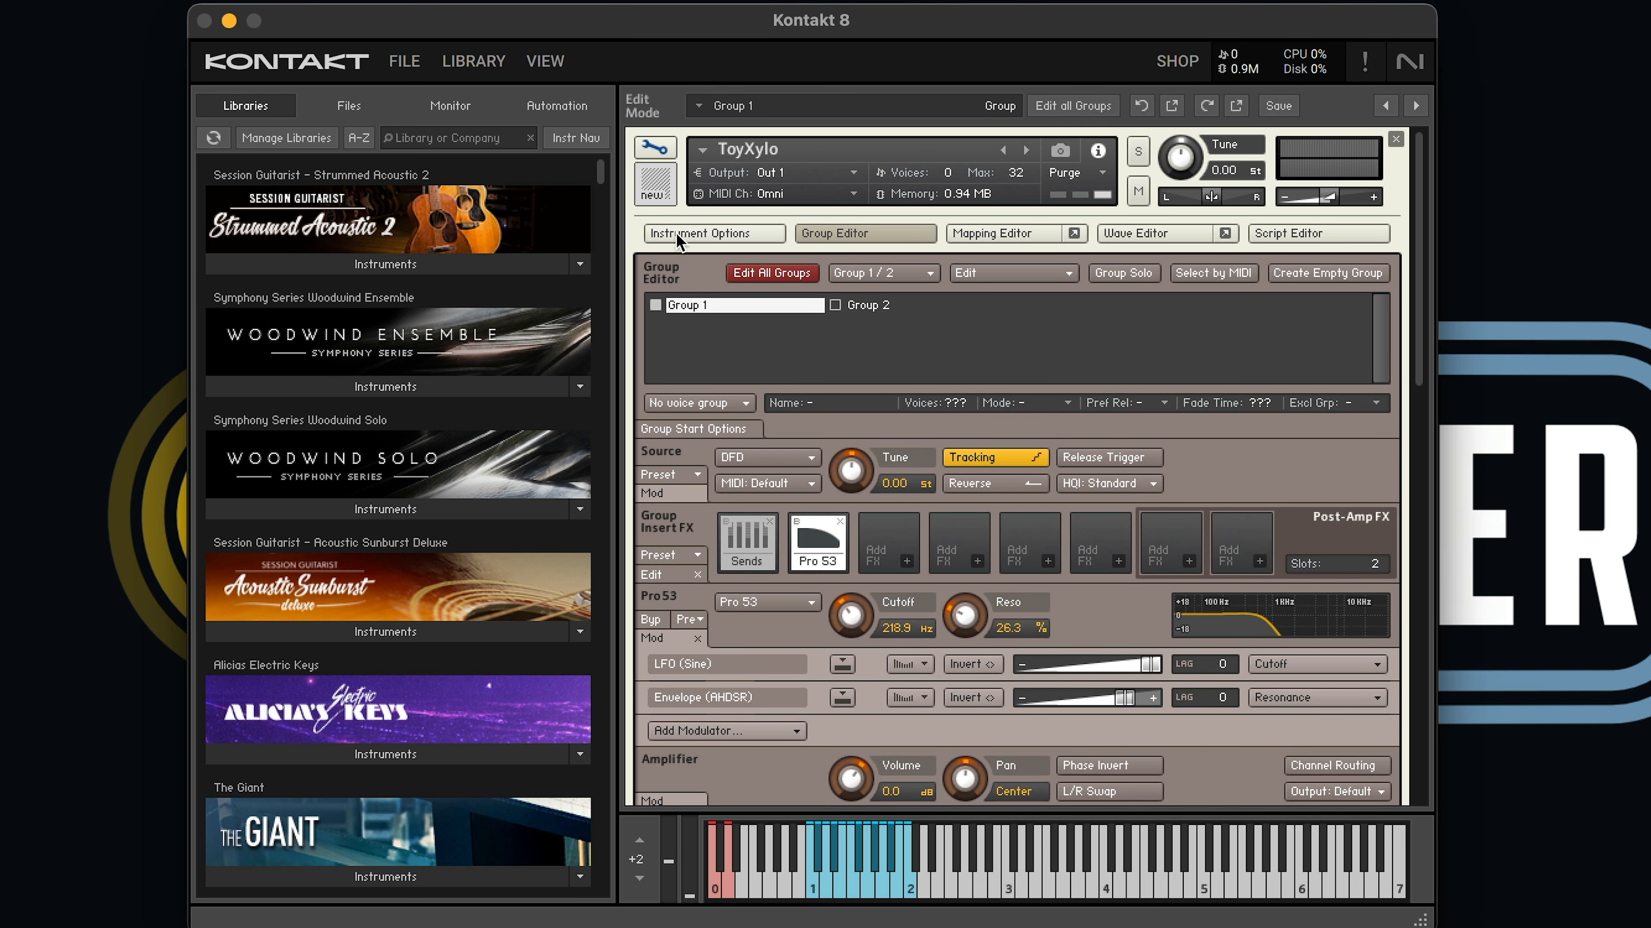
left_click(675, 232)
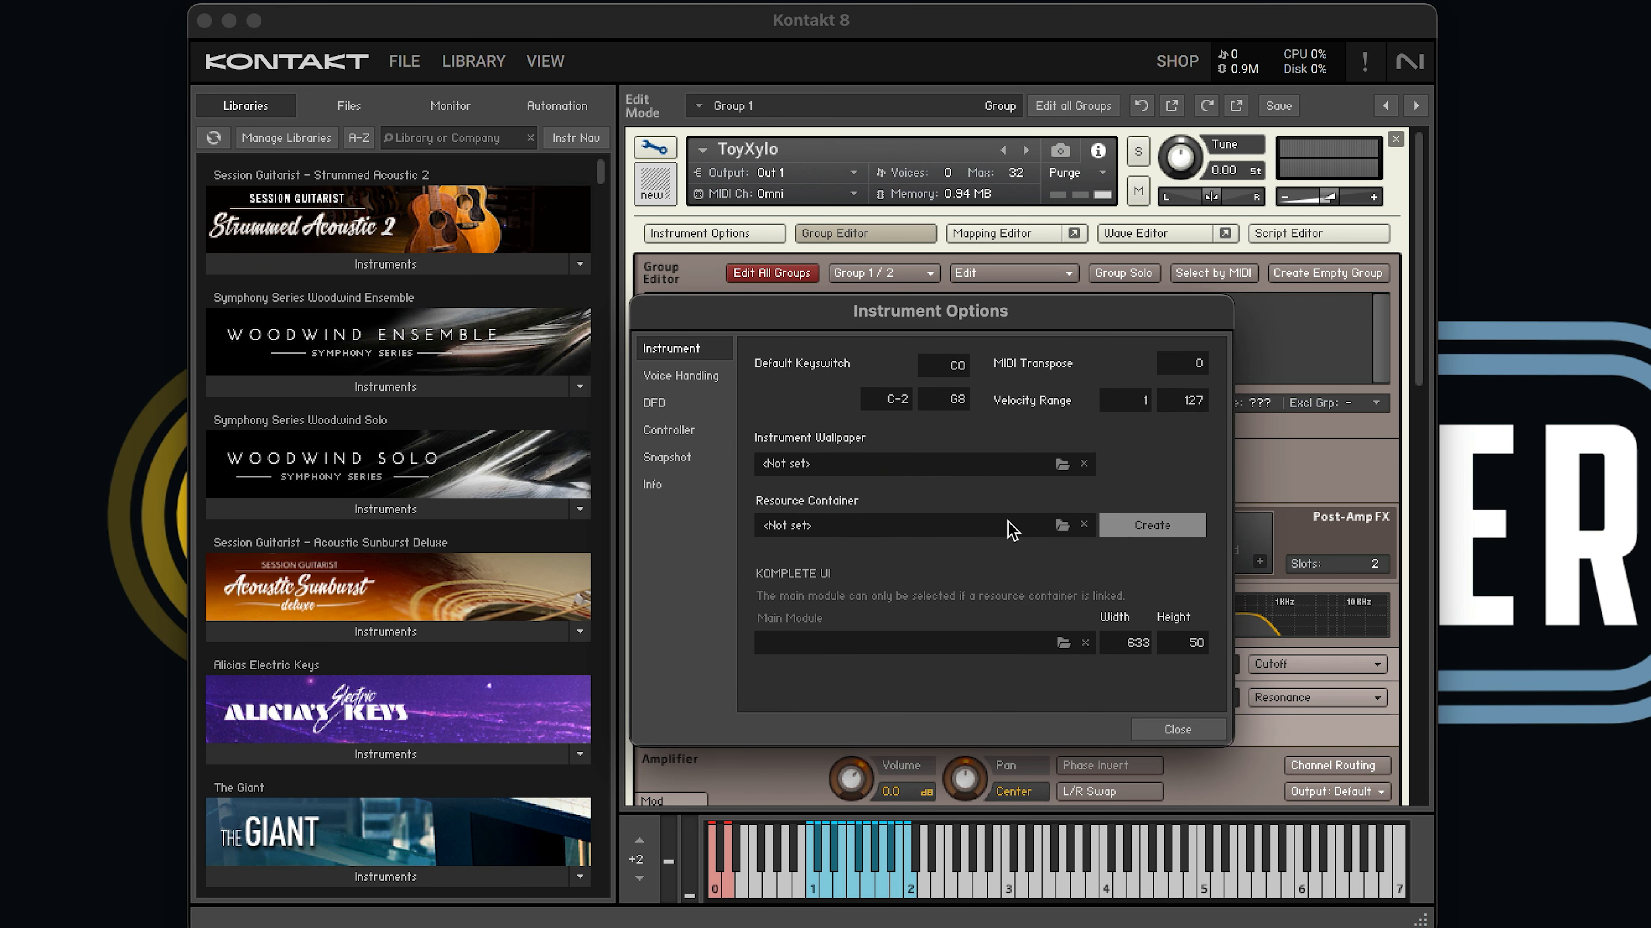
left_click(1153, 527)
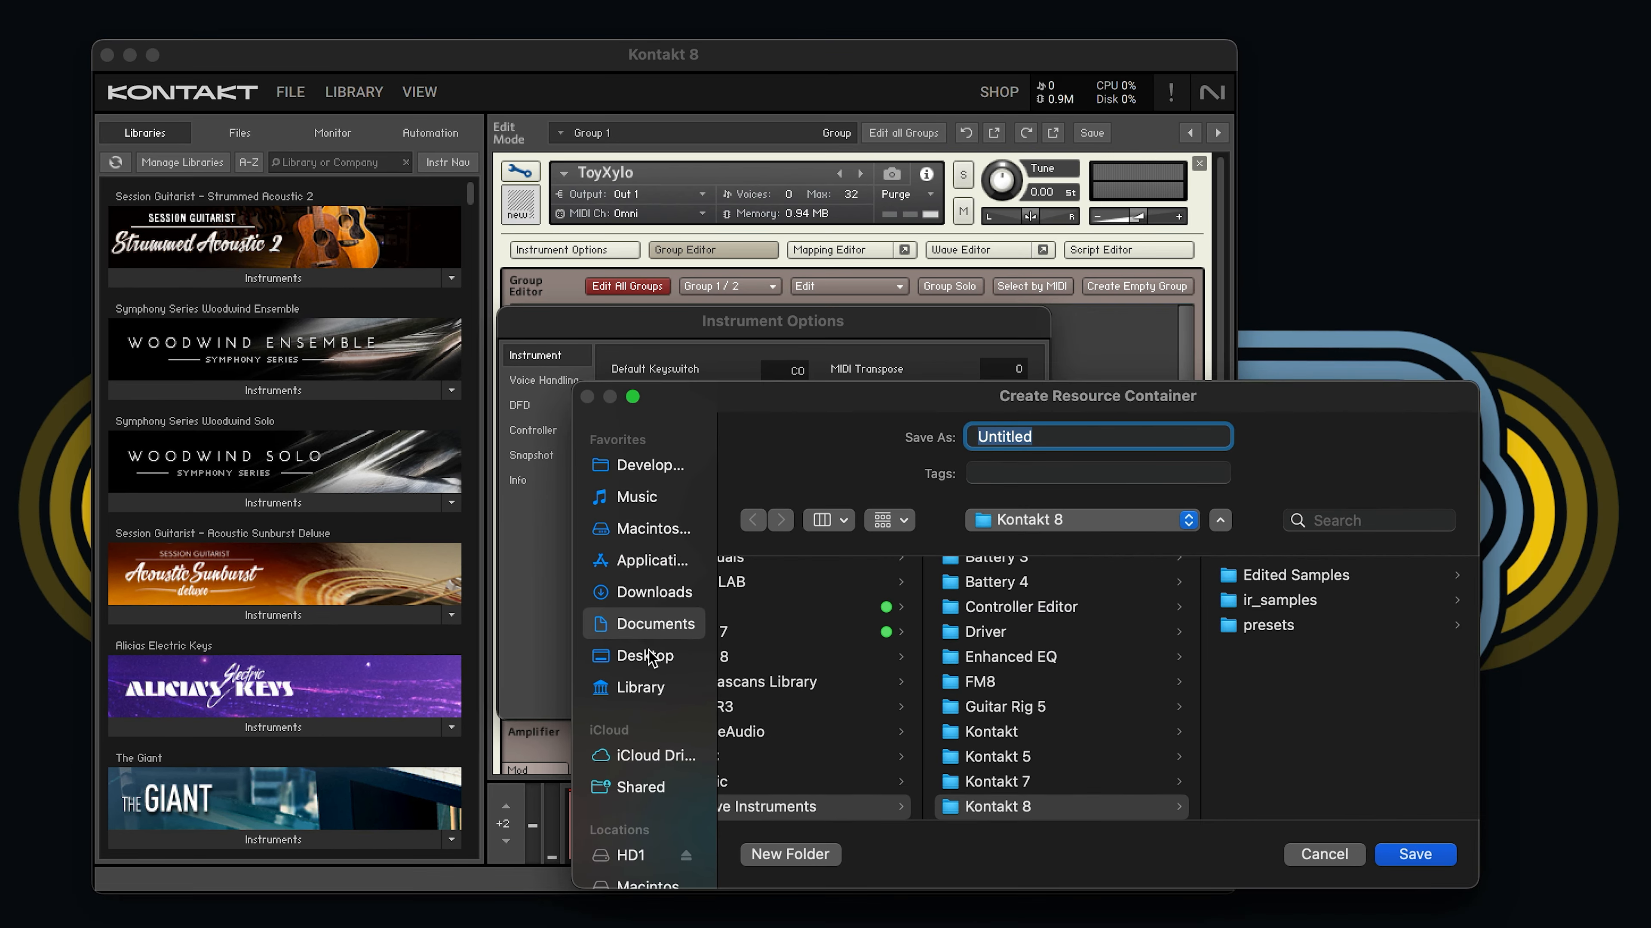
left_click(650, 658)
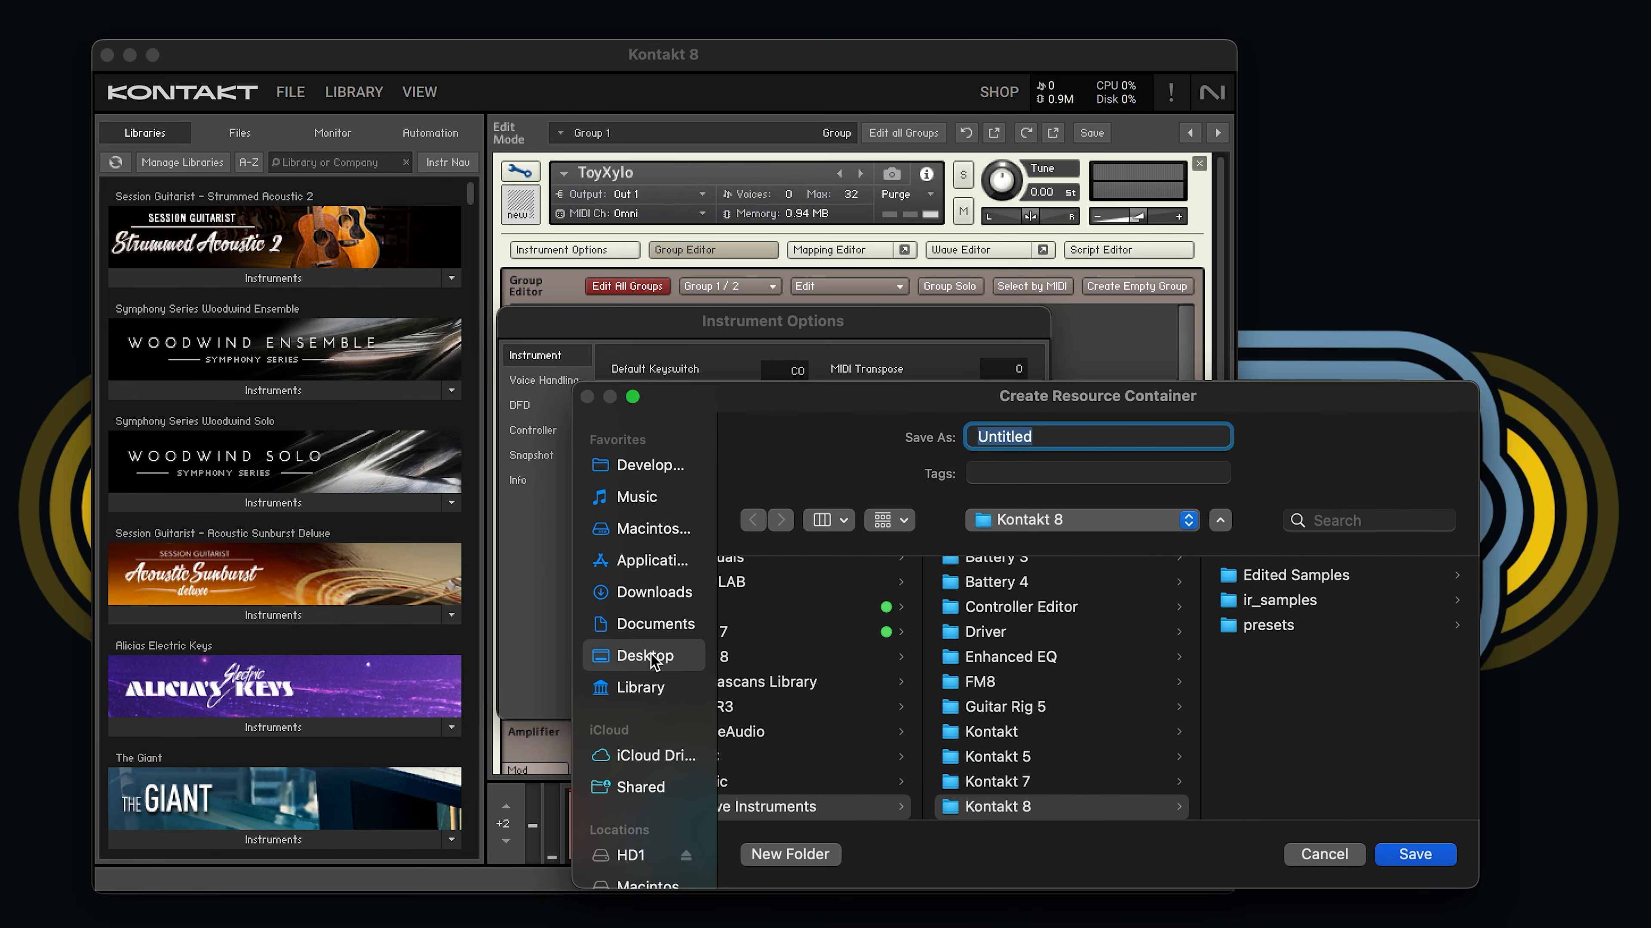
left_click(823, 628)
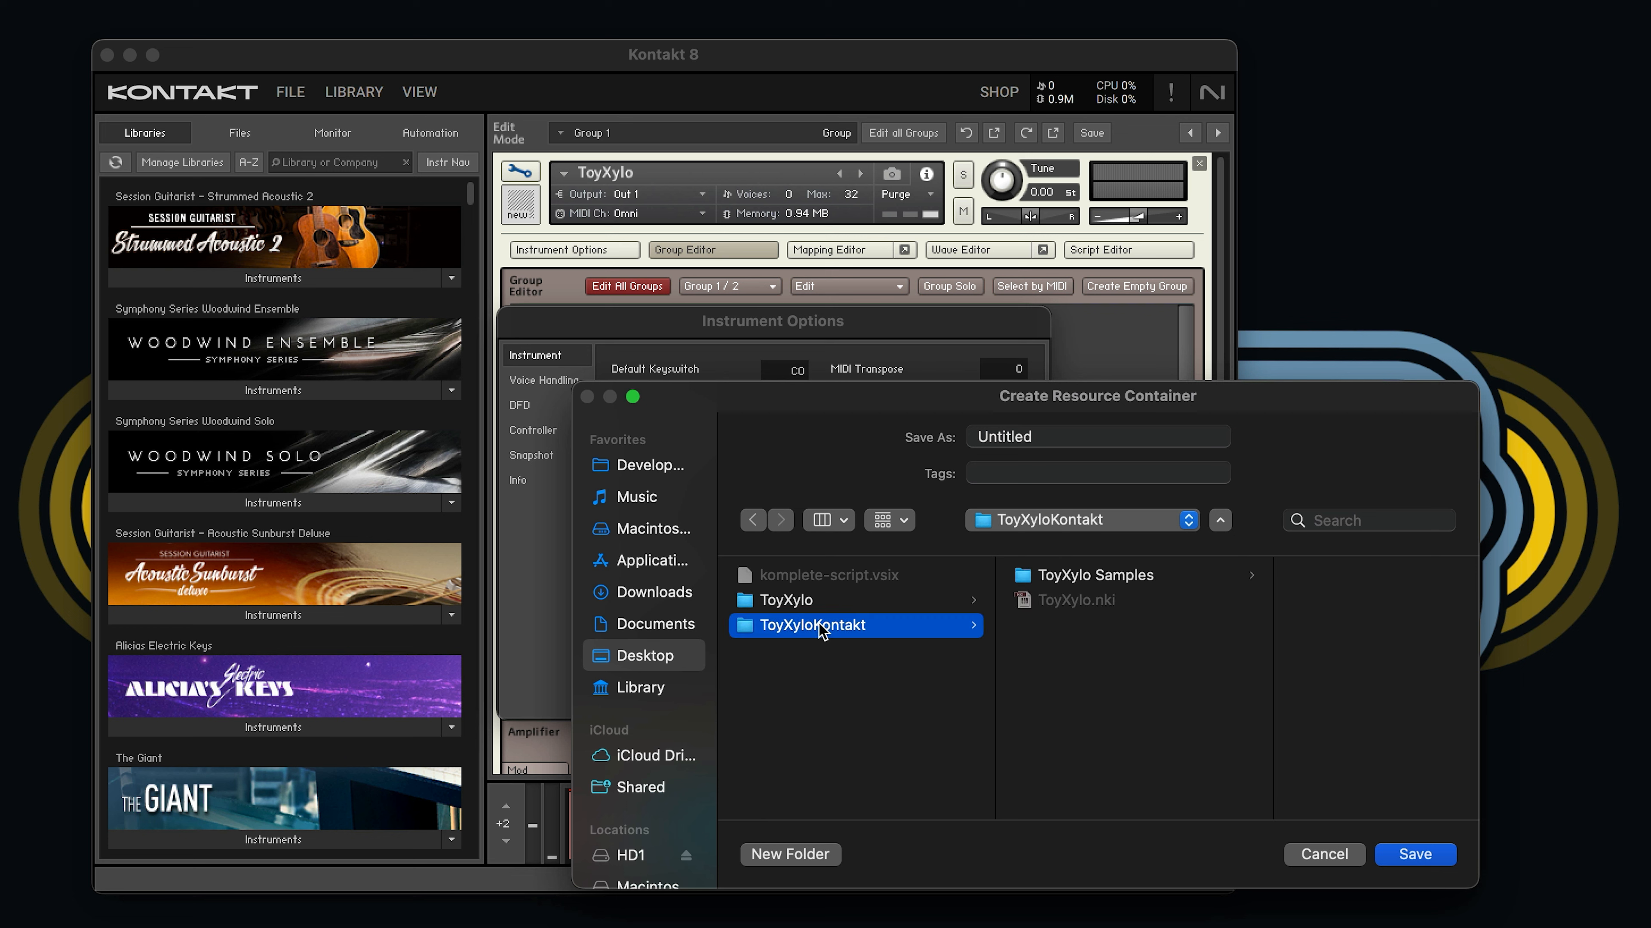
left_click(1044, 436)
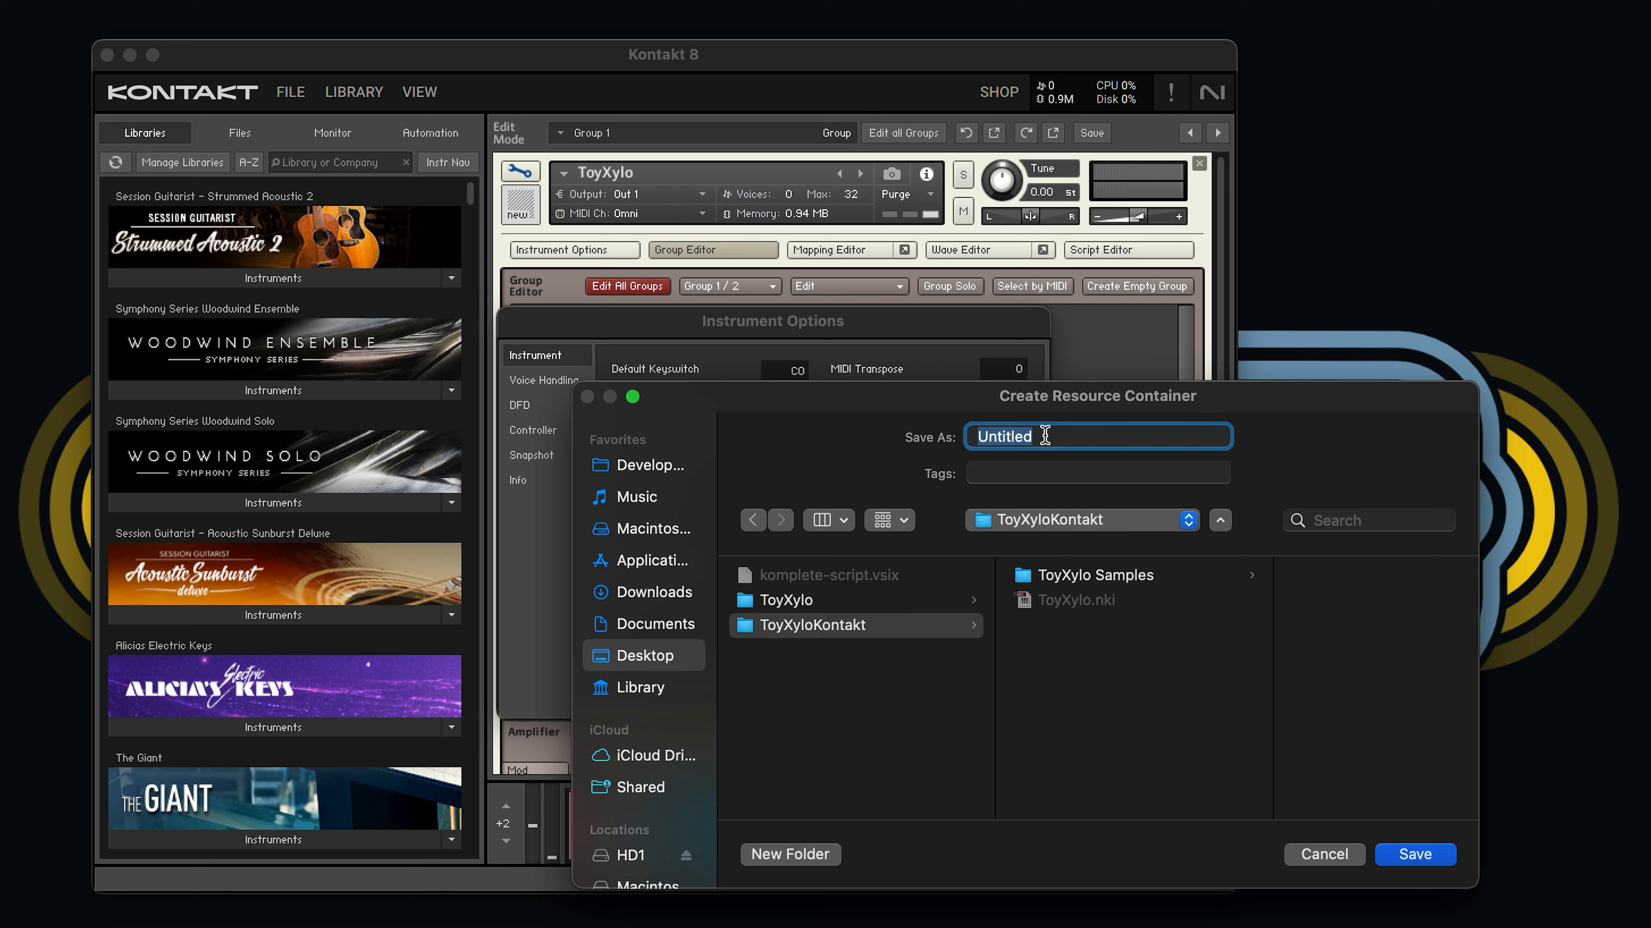
type("Resources")
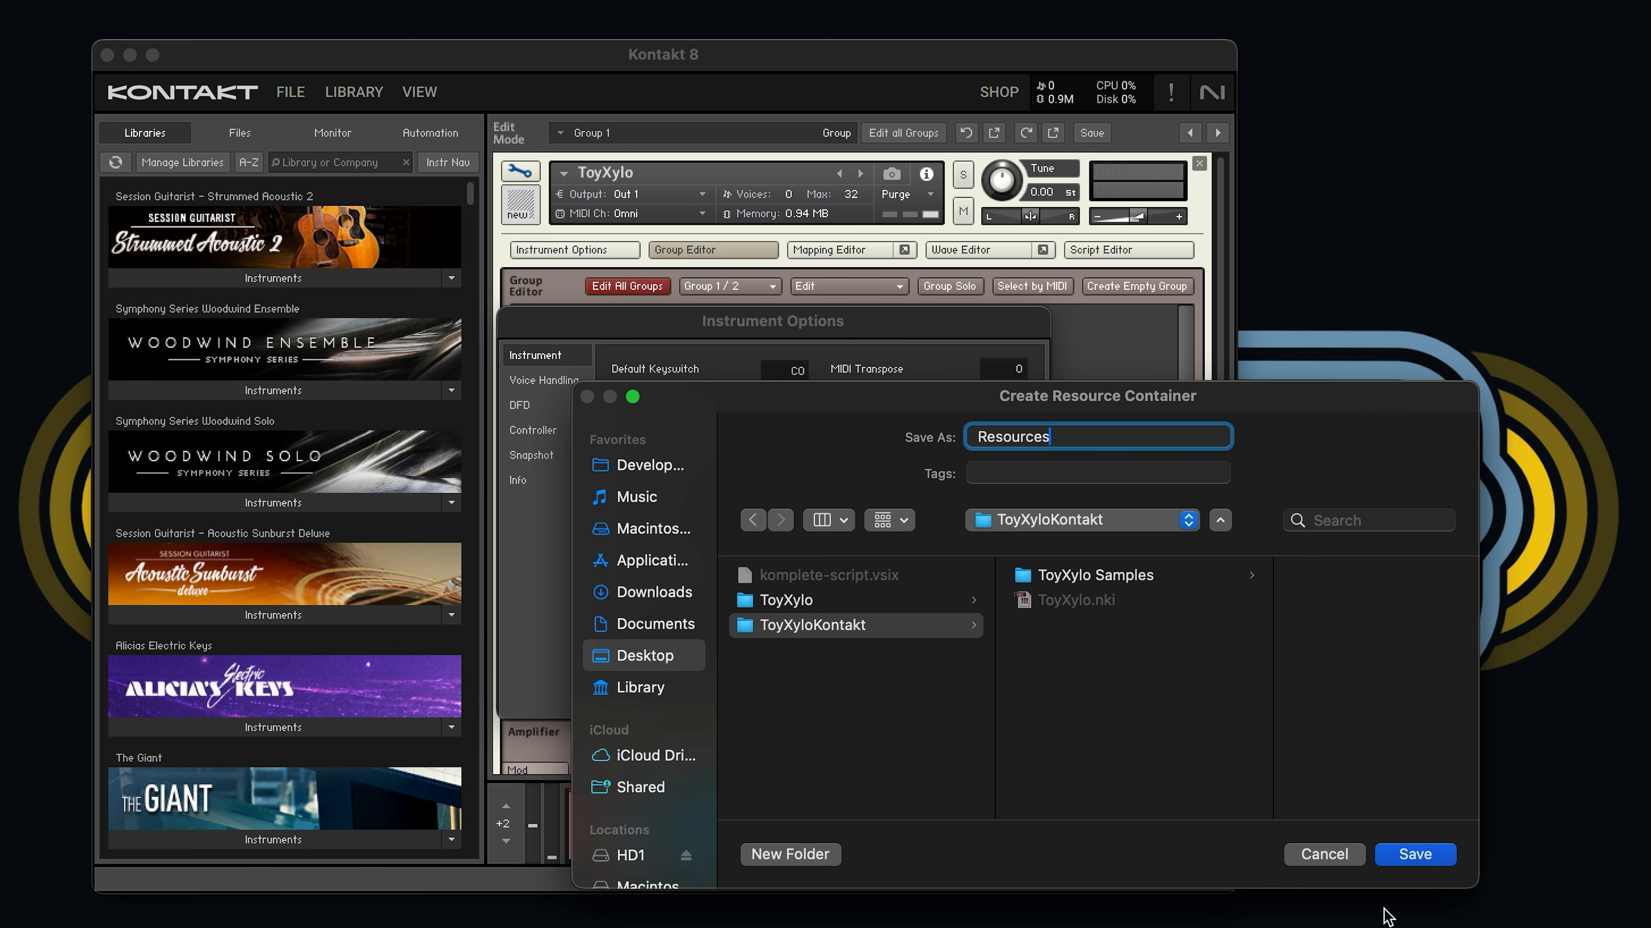
left_click(1412, 858)
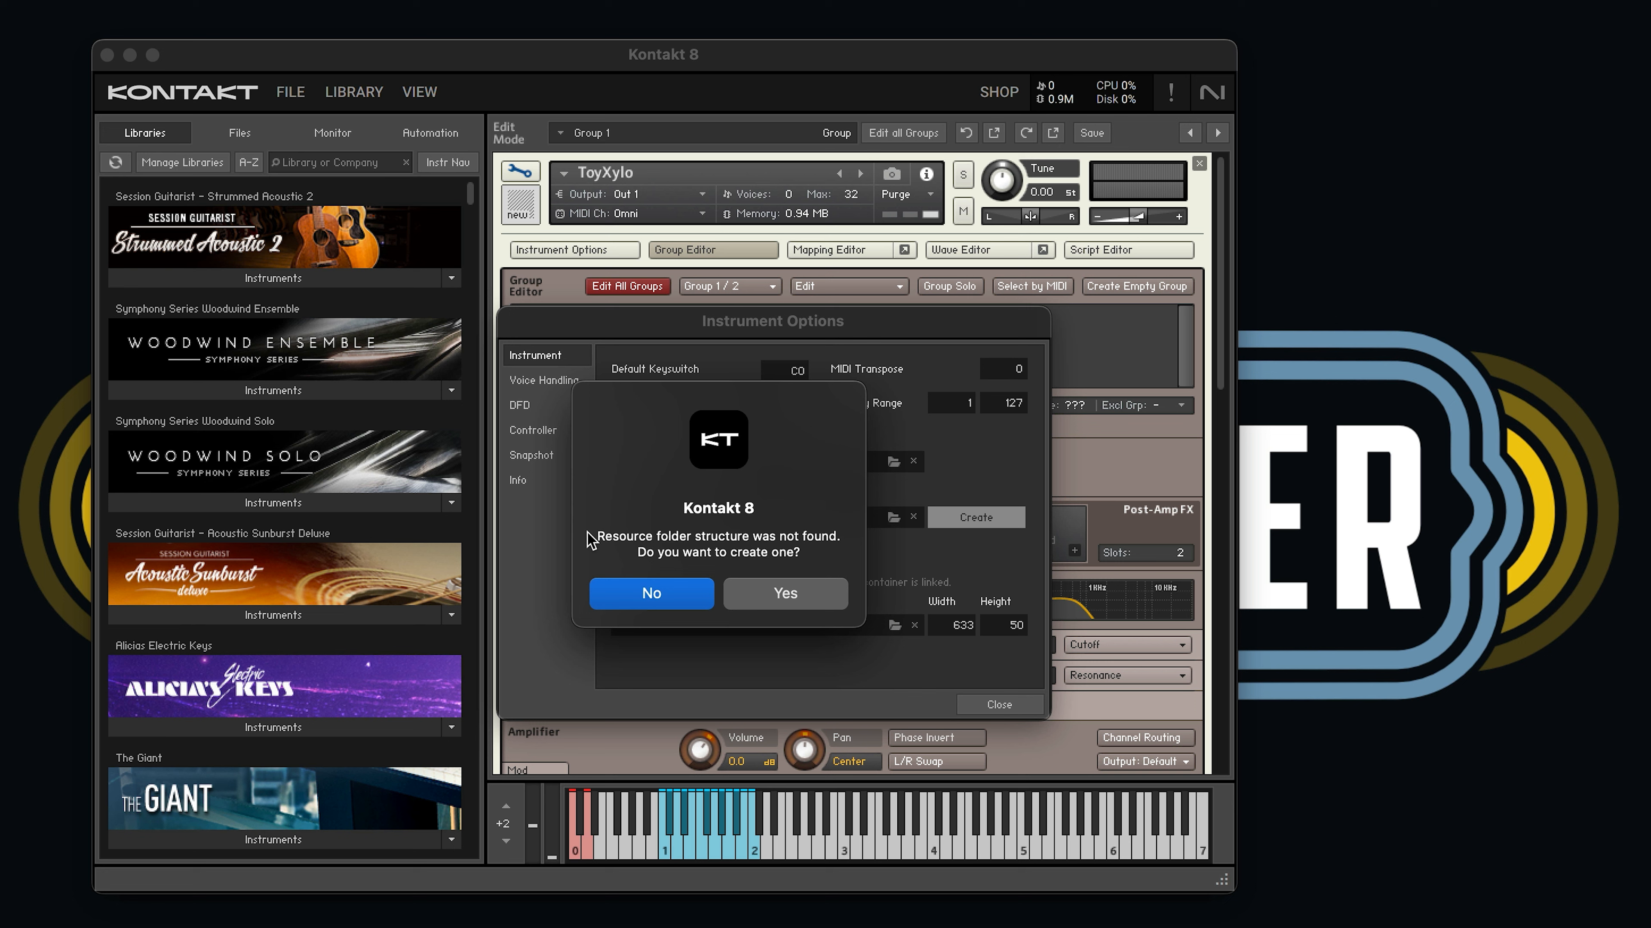
left_click(762, 594)
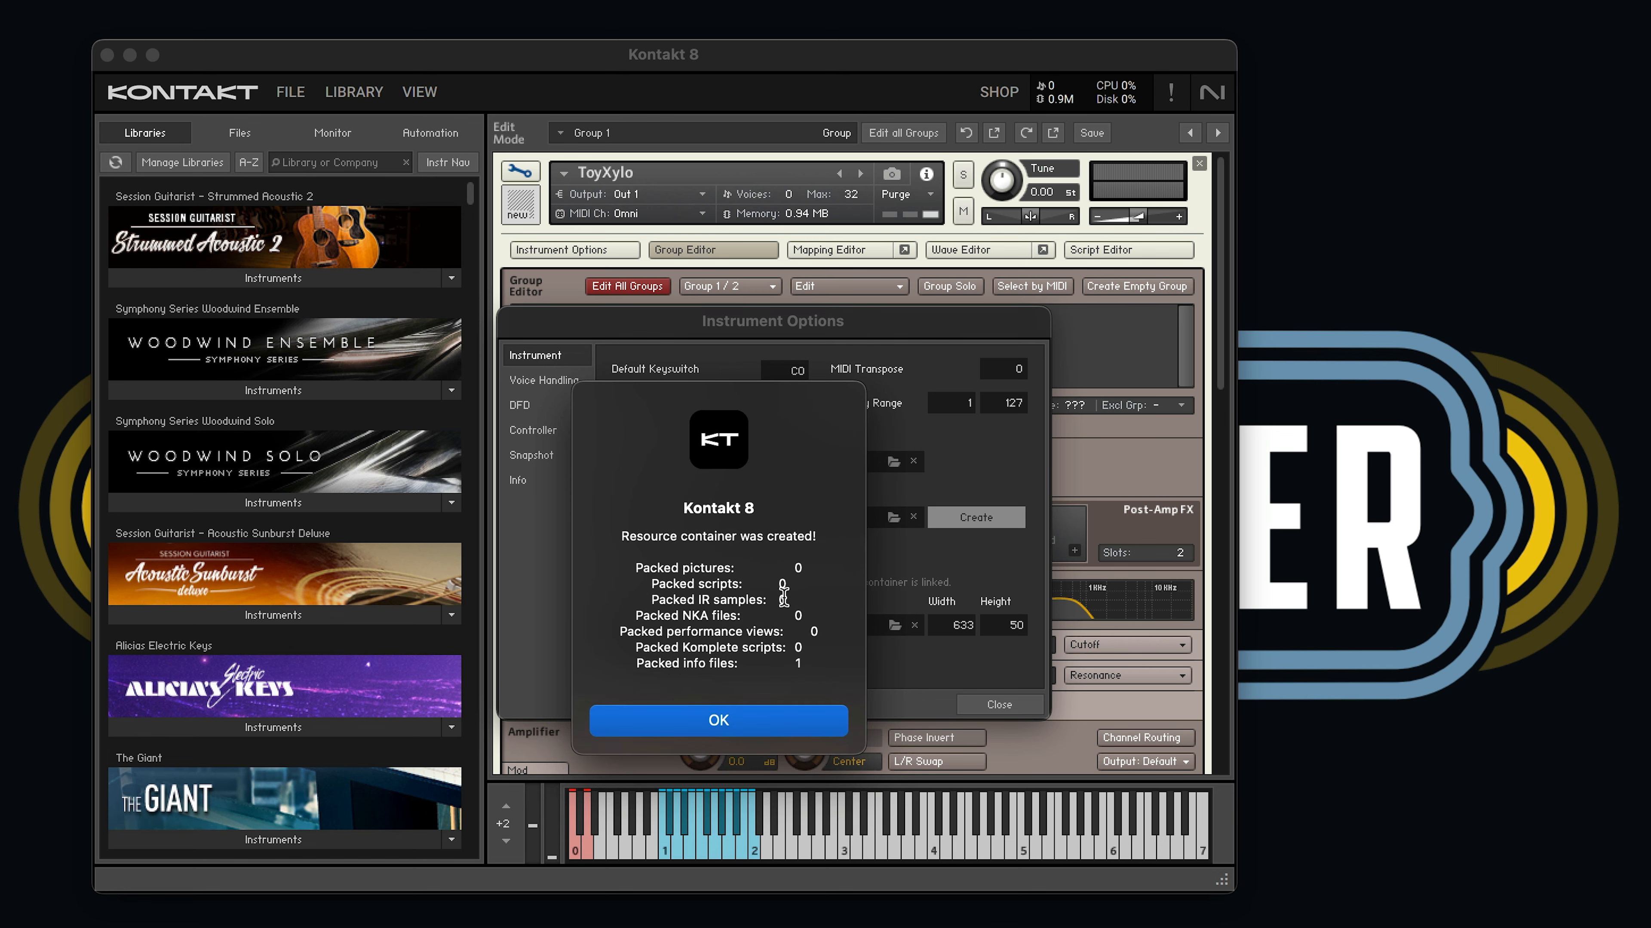
left_click(766, 719)
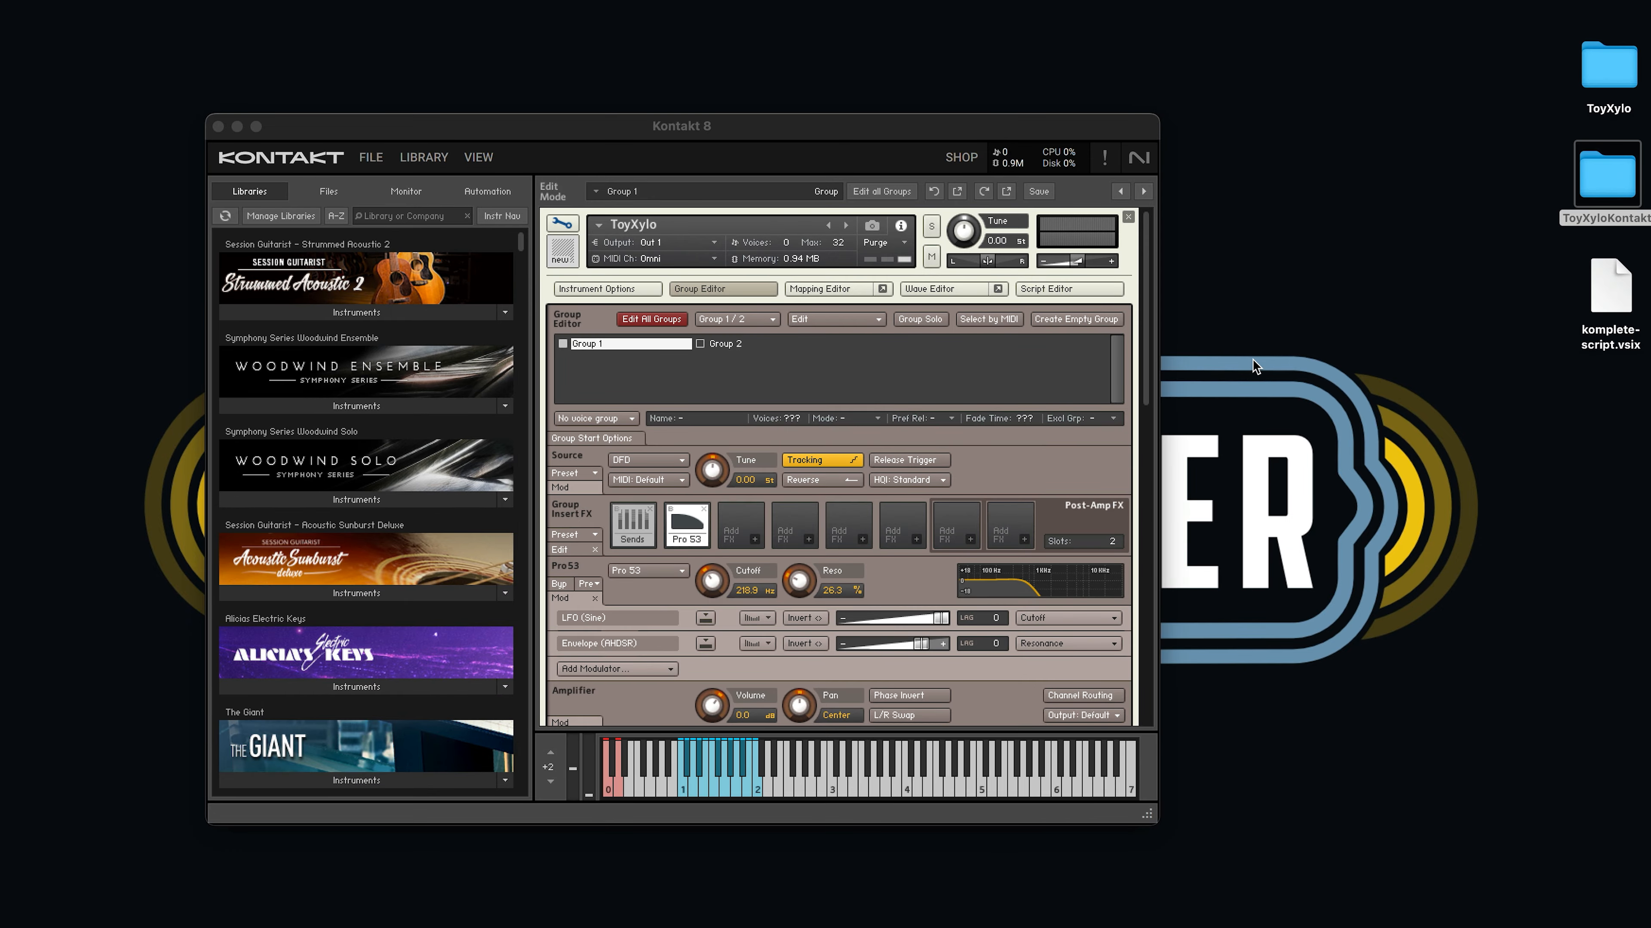
- Open the ToyXyloKontakt folder in Finder and look inside its Resources folder
double_click(1602, 178)
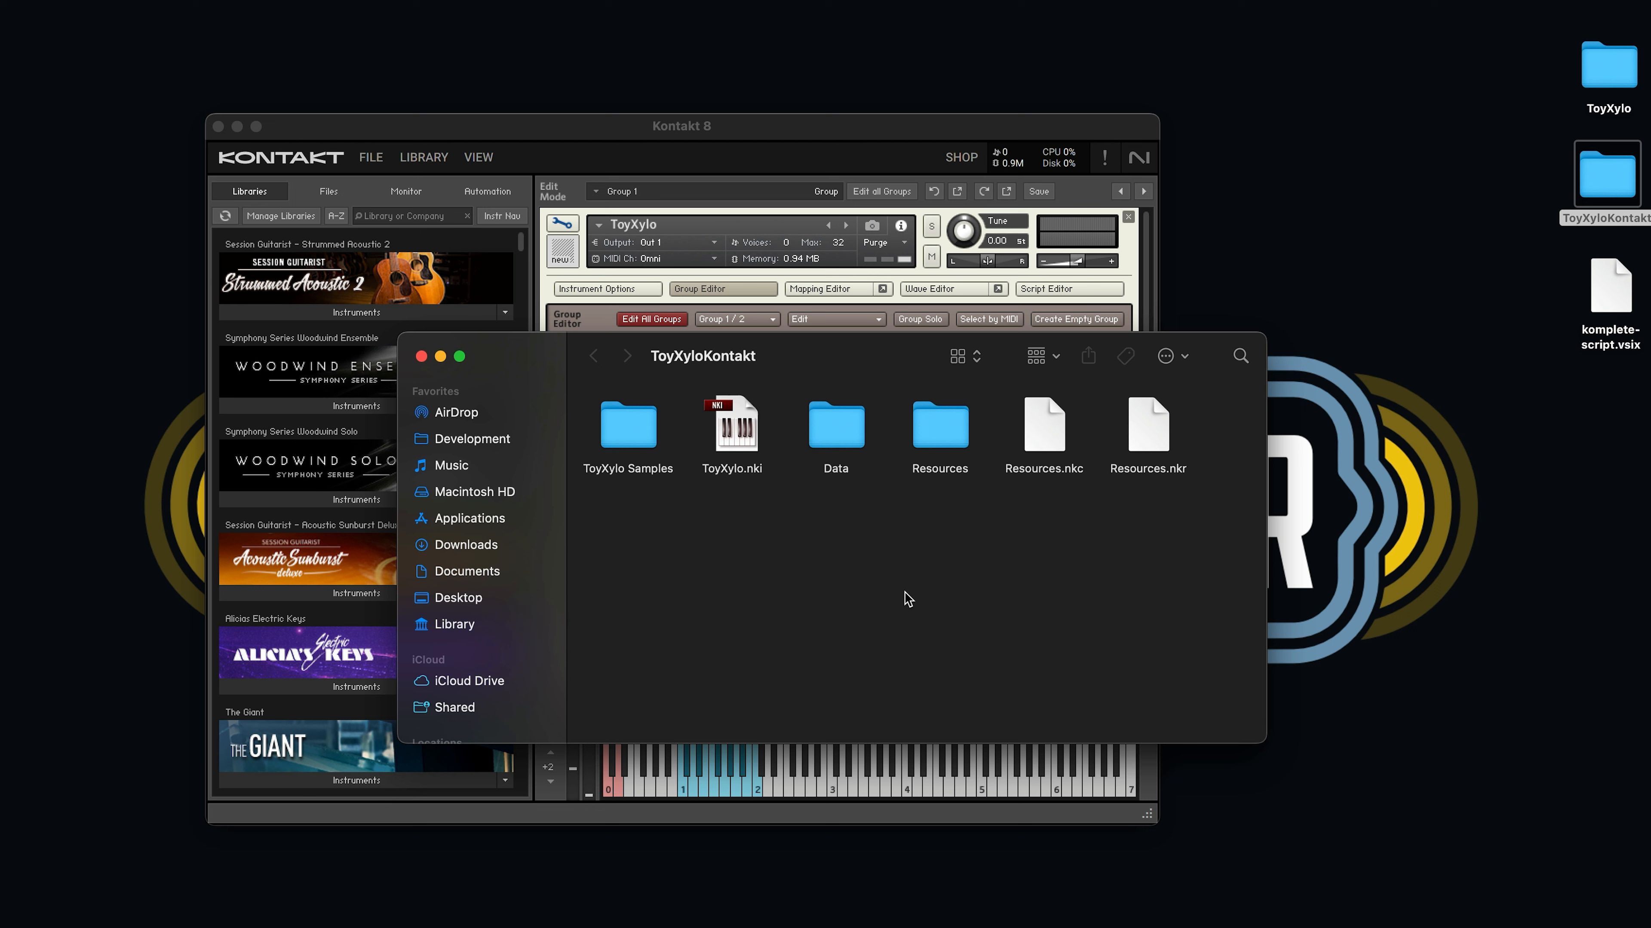
double_click(930, 428)
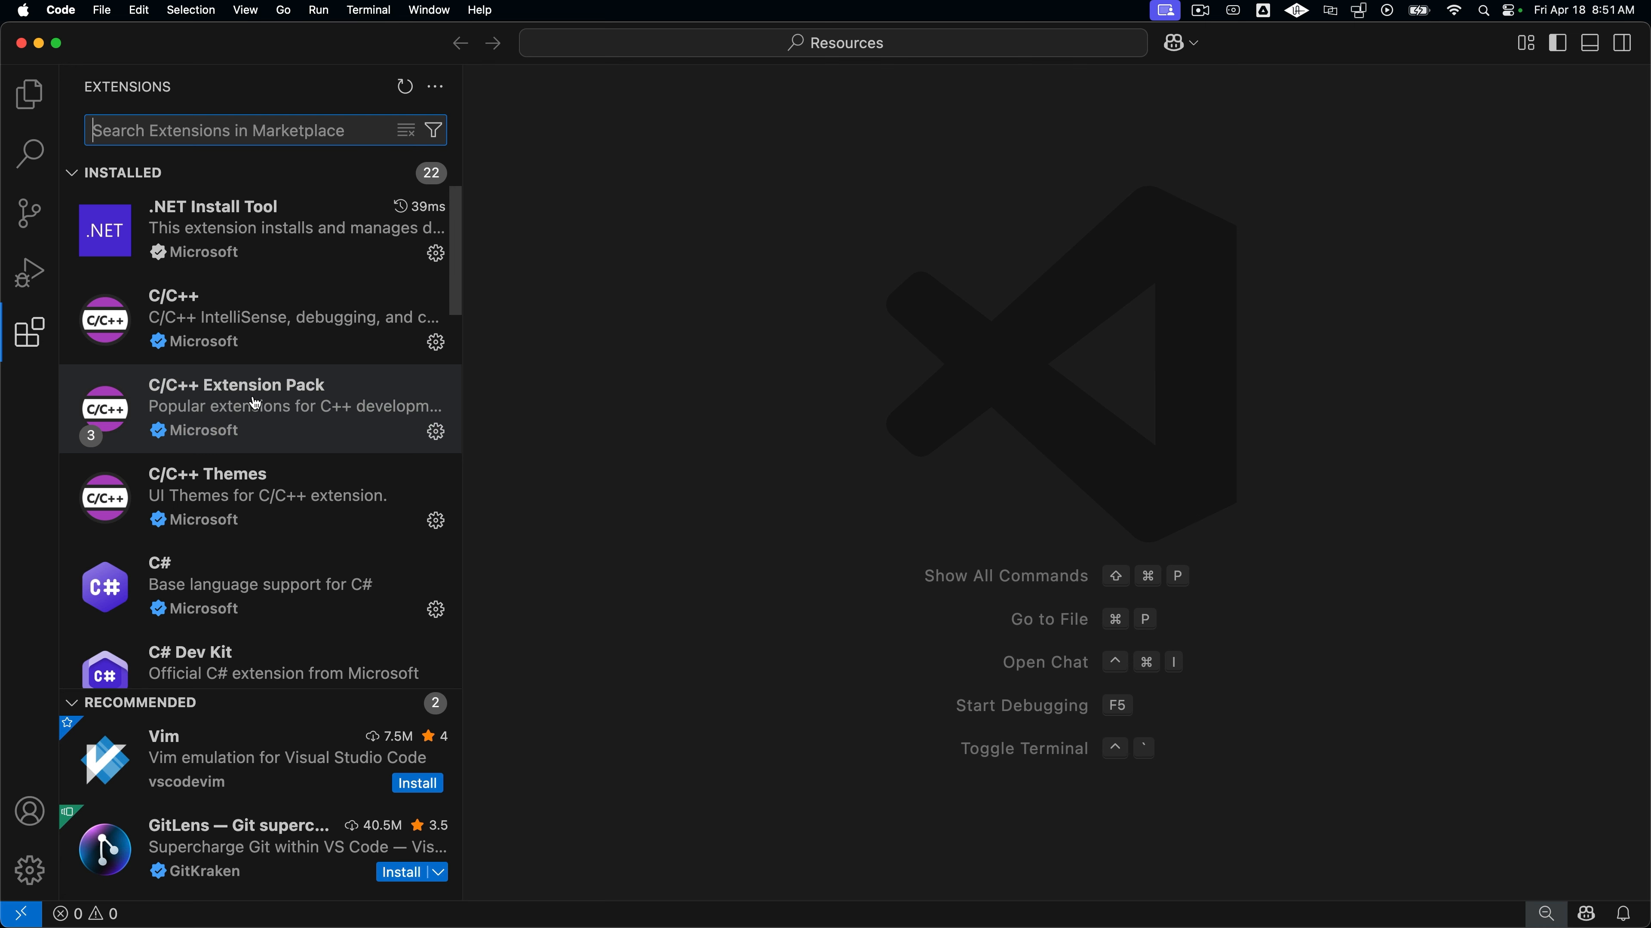
- Switch to Visual Studio Code, show the file explorer and start opening a folder
mouse_move(255, 404)
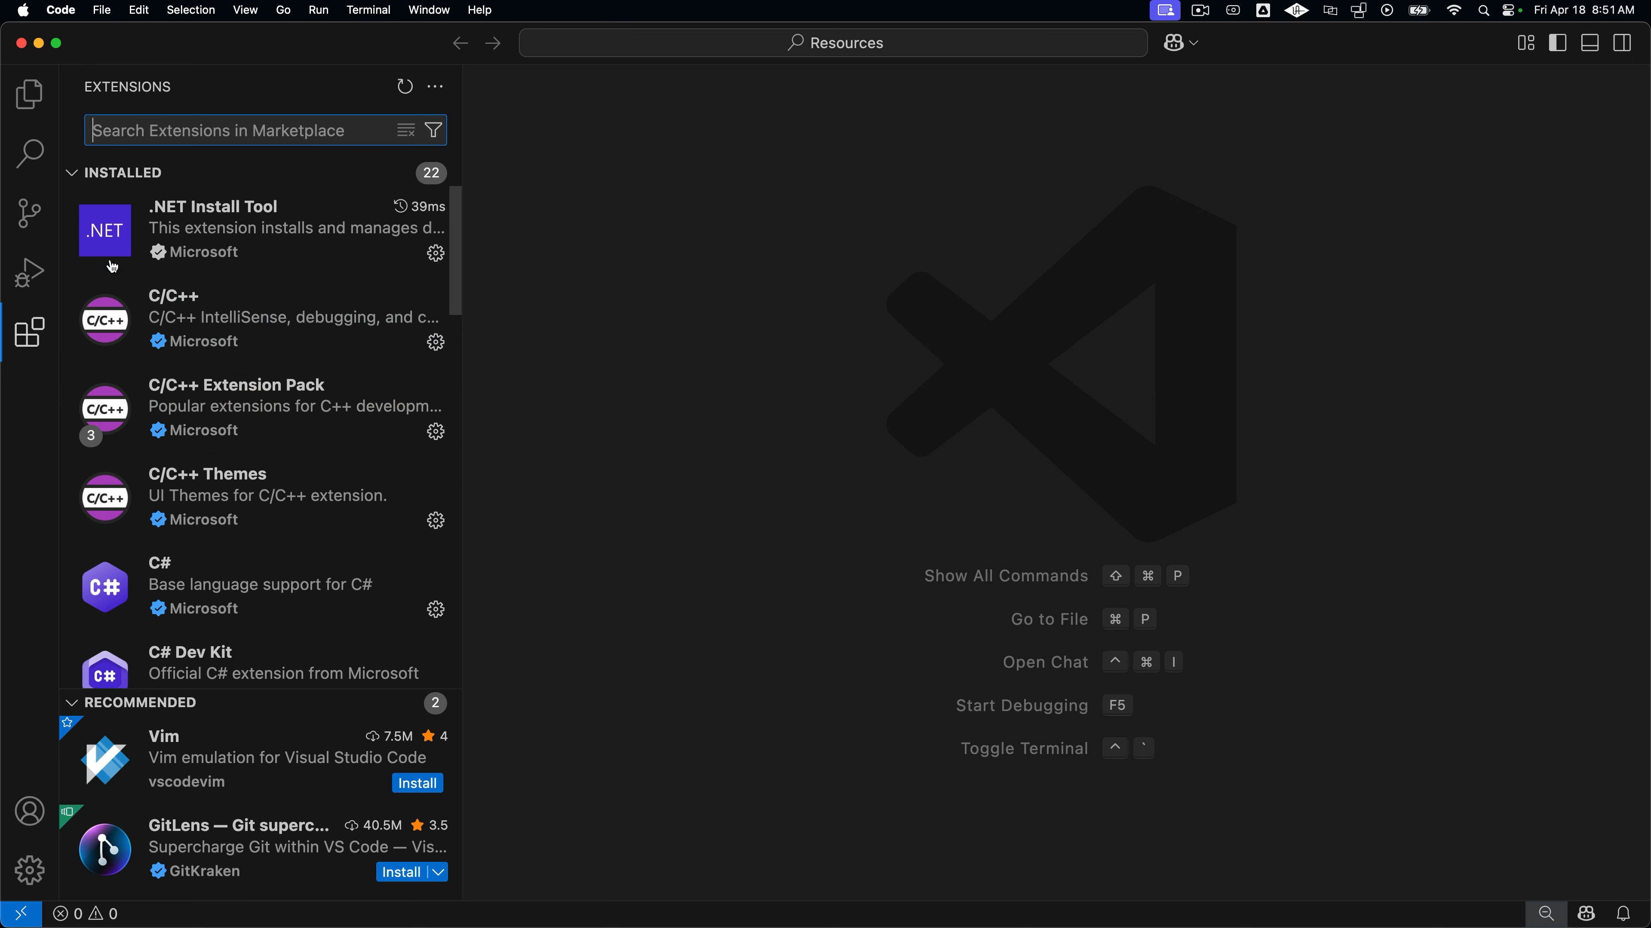
left_click(24, 98)
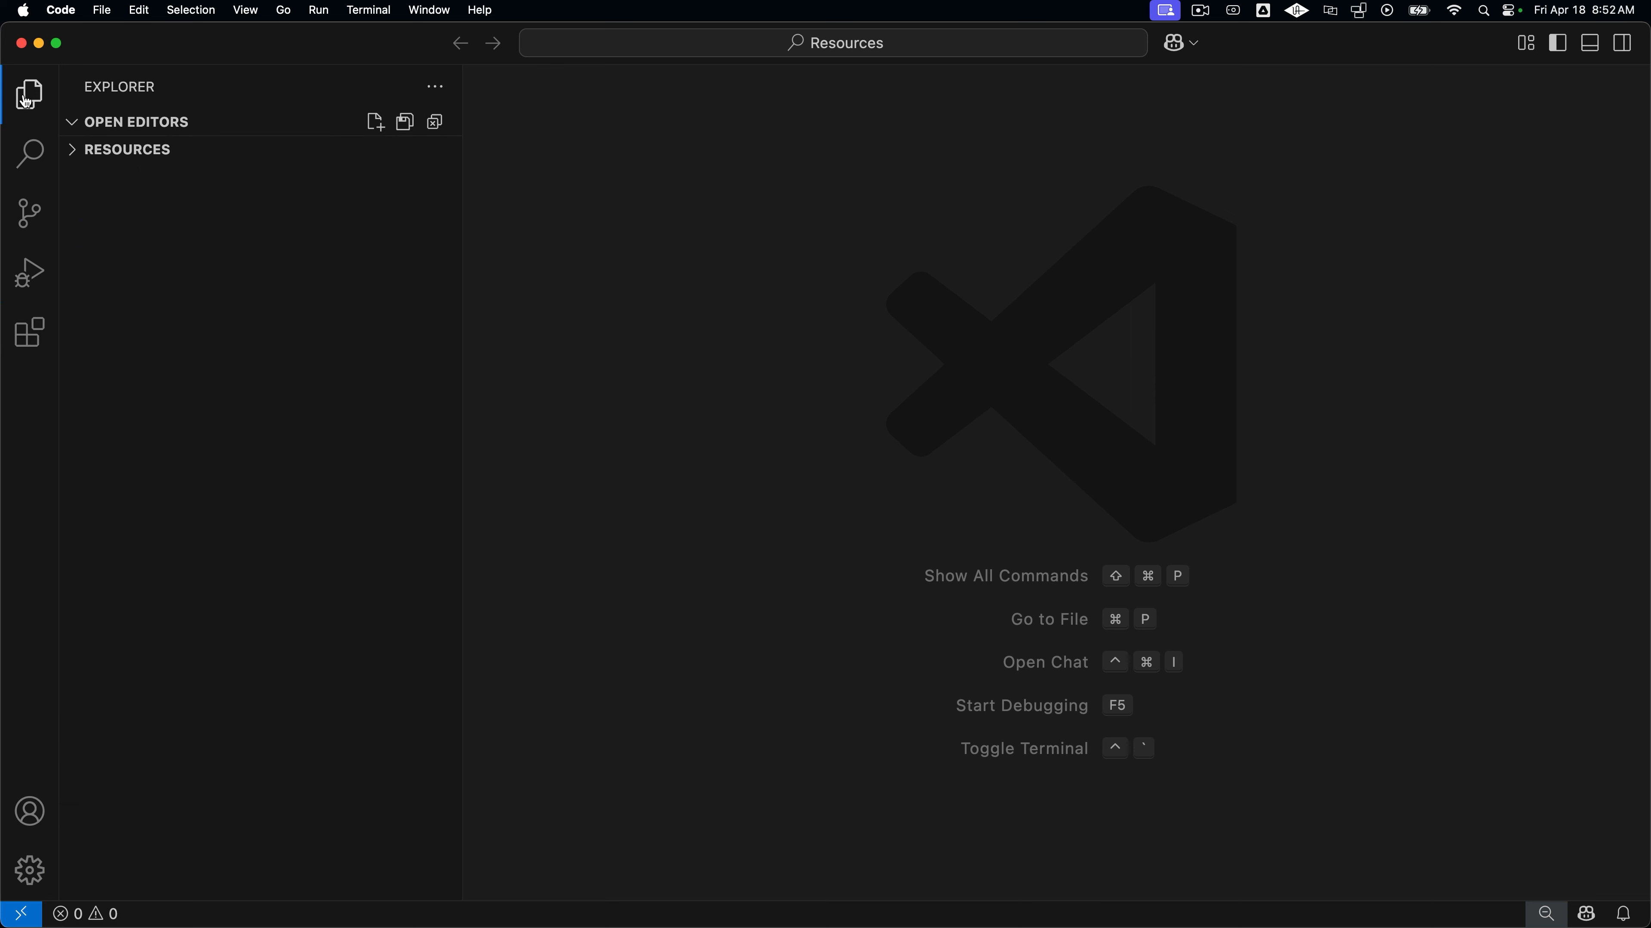
left_click(104, 10)
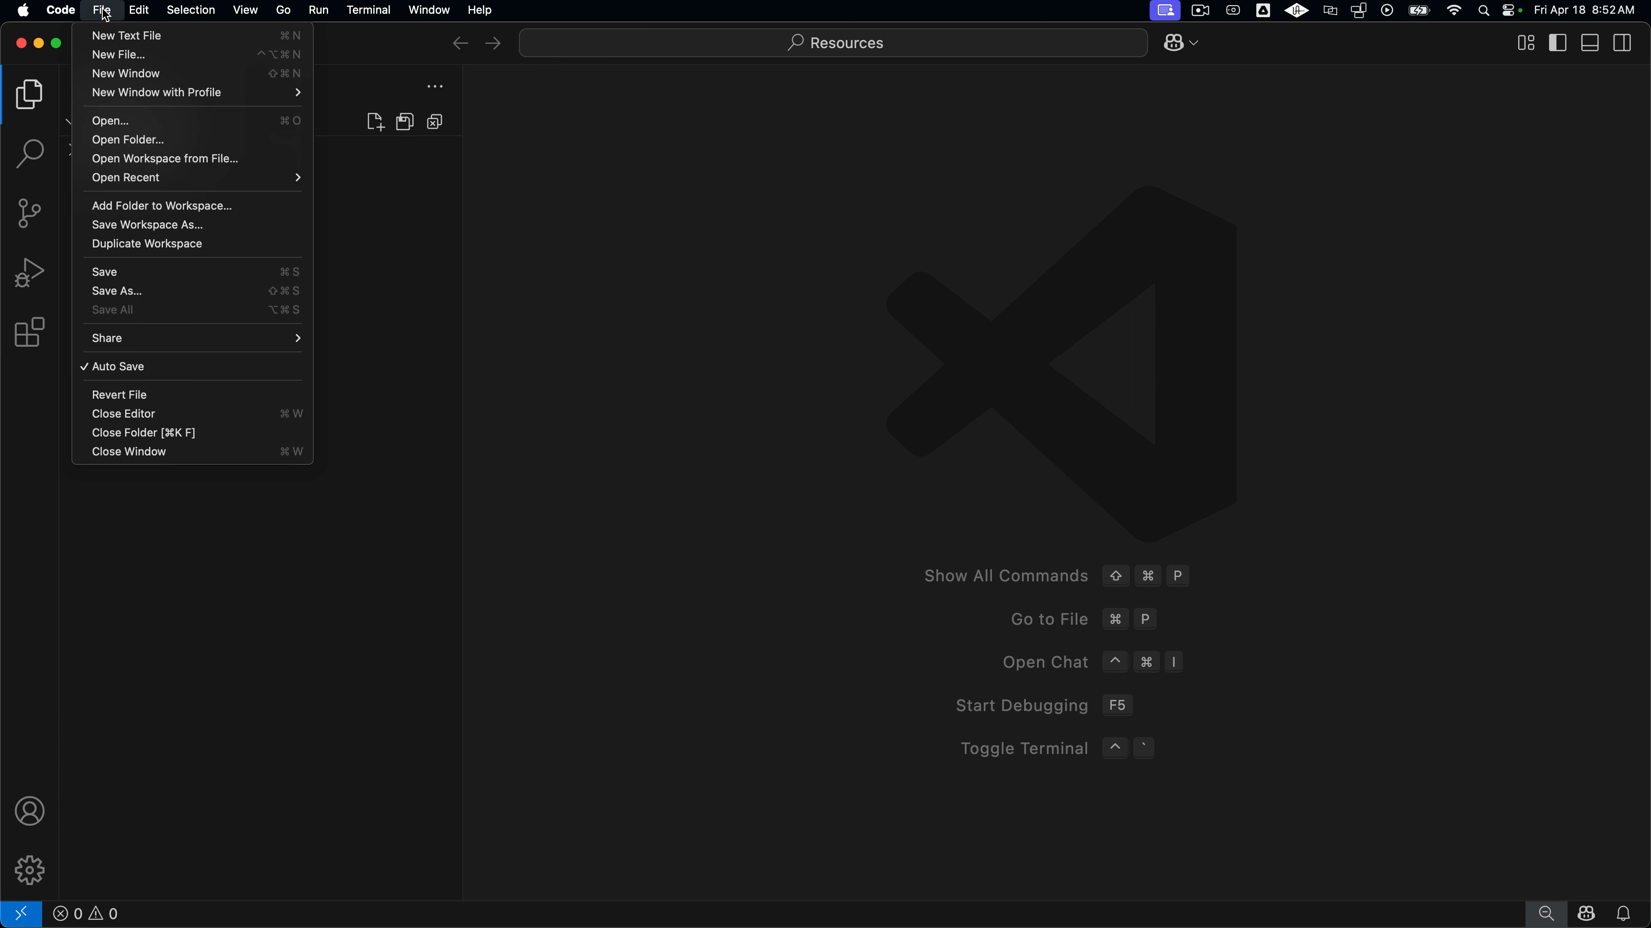
left_click(140, 140)
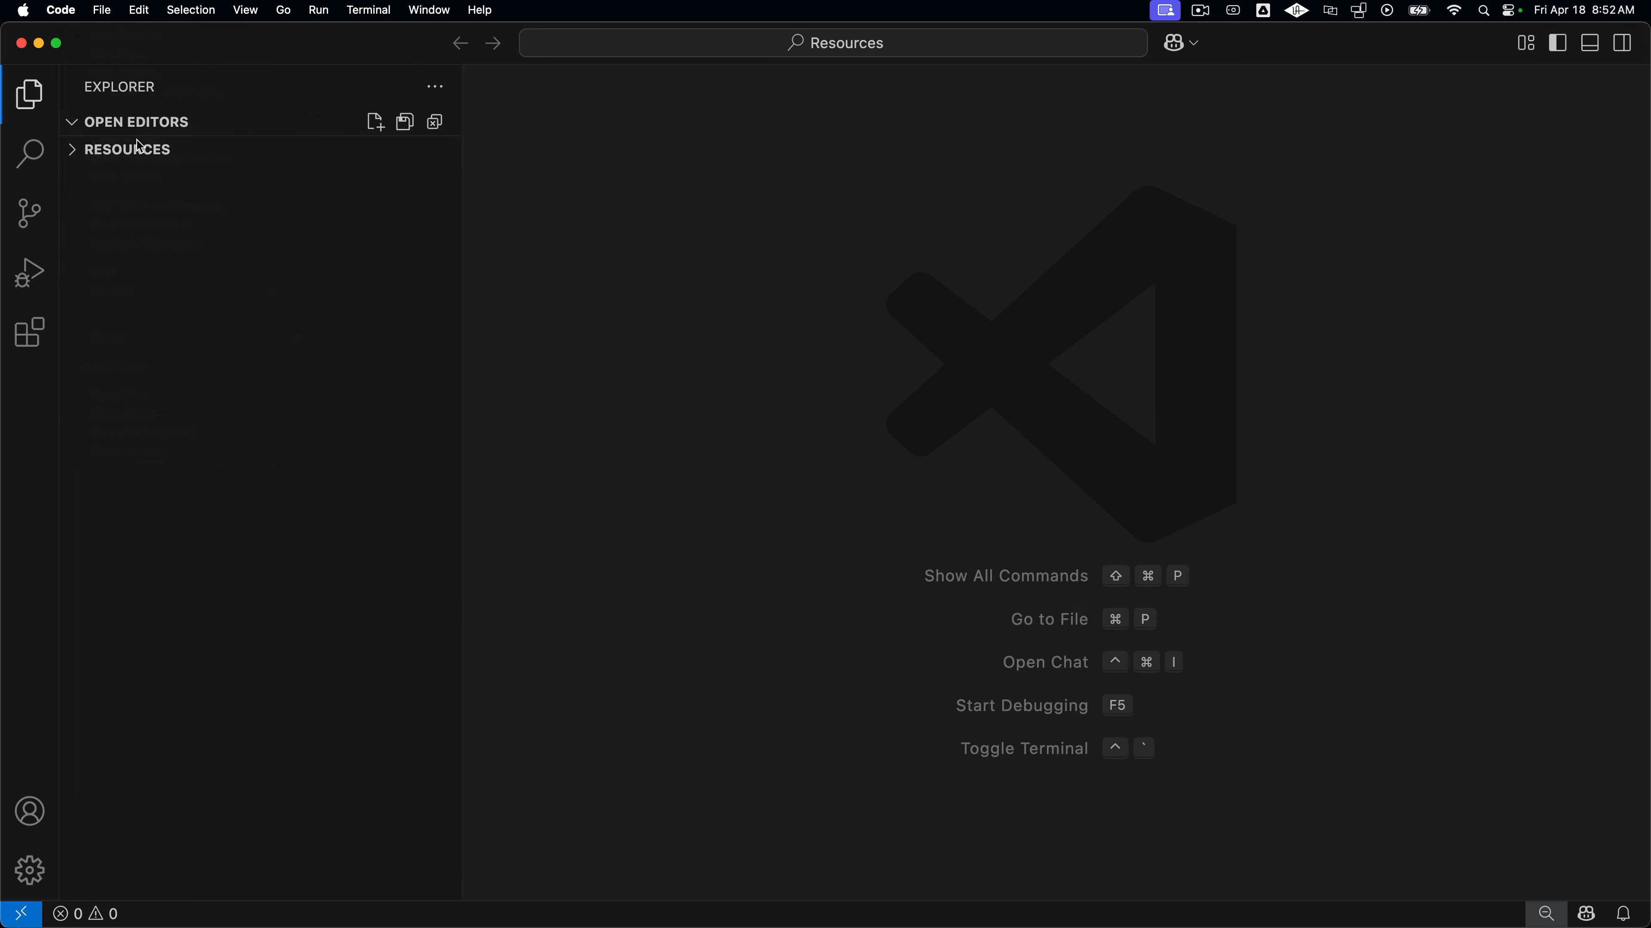